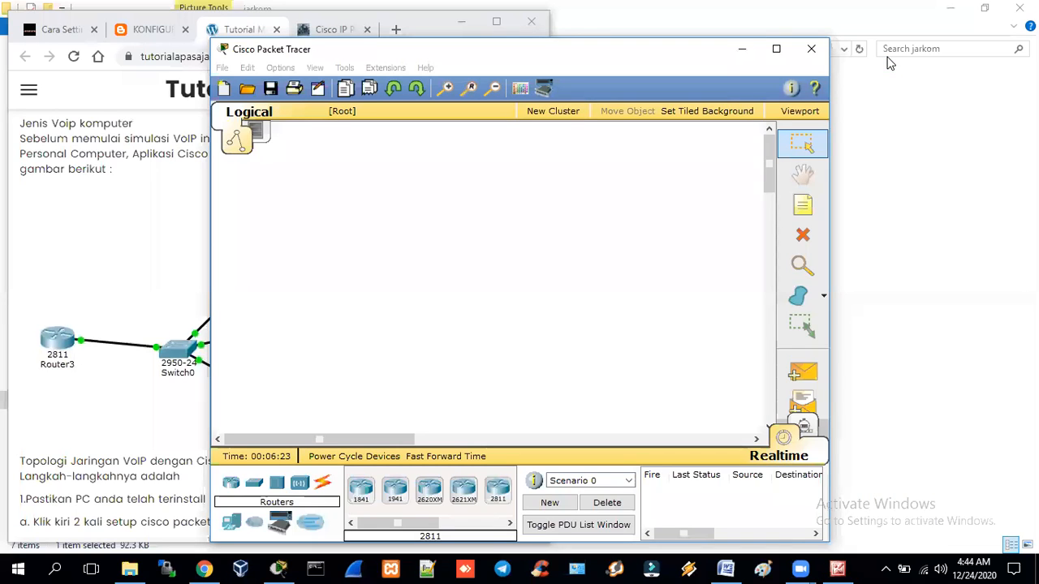
Place a 2811 router in the workspace and a 2950-24 switch beside it.
drag(349, 49, 566, 34)
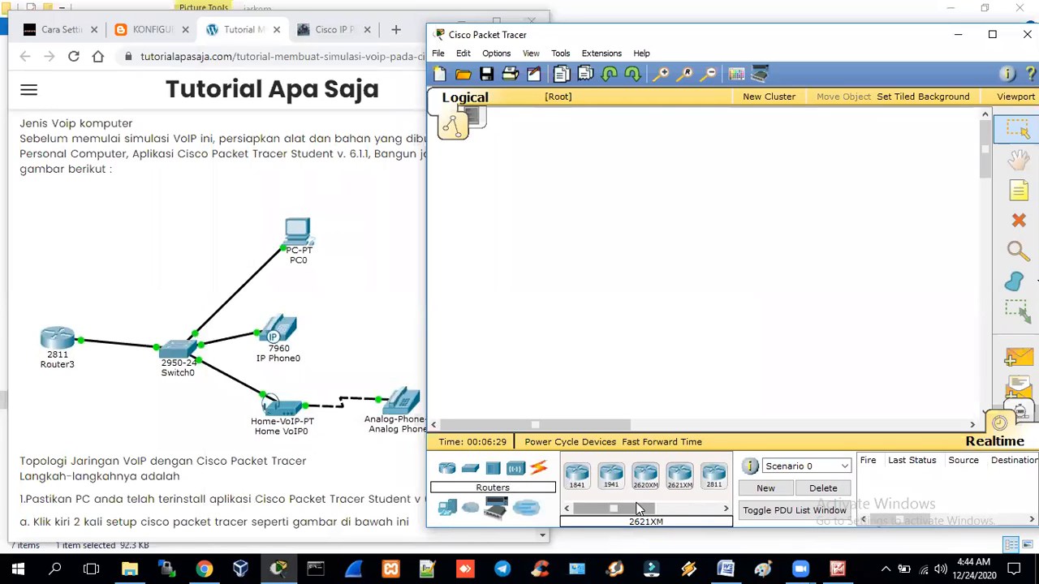
click(714, 475)
click(547, 263)
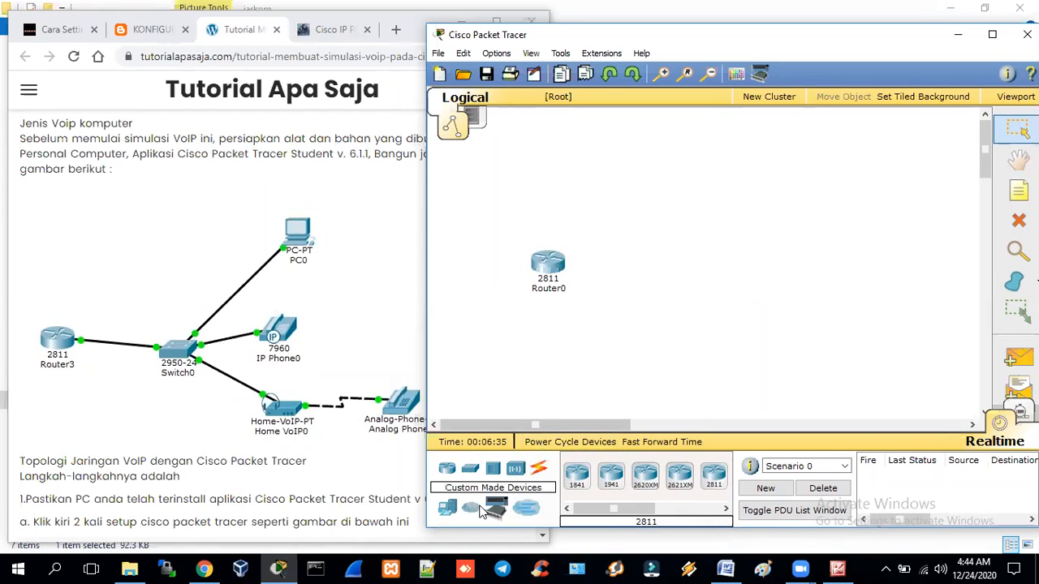
click(470, 474)
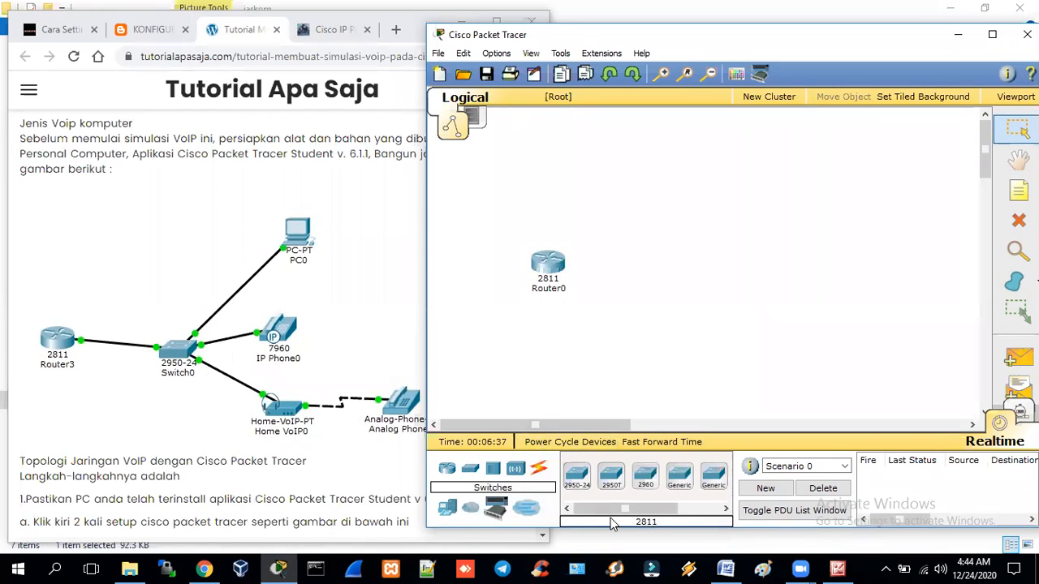
click(577, 477)
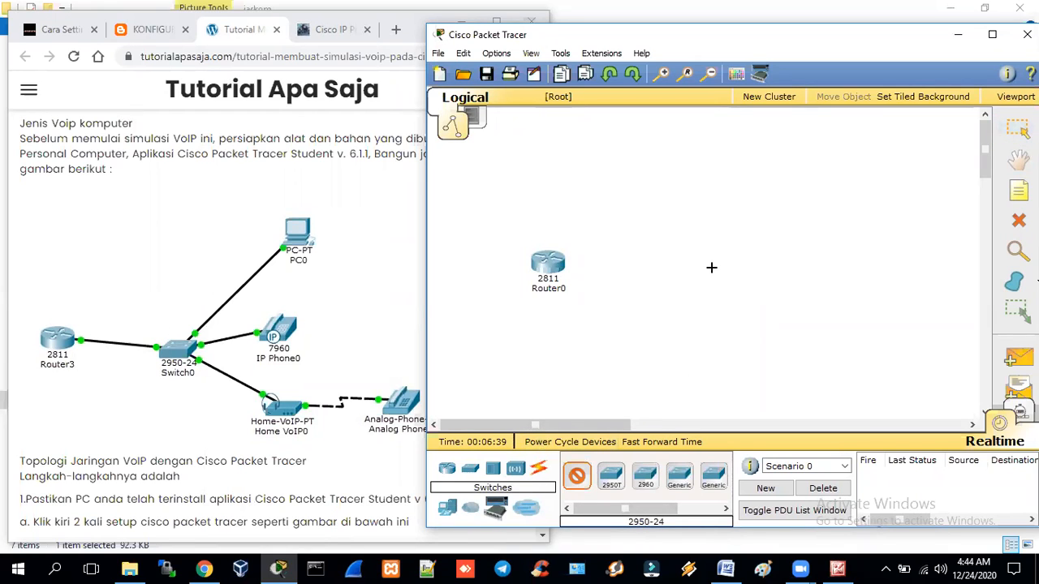
click(650, 261)
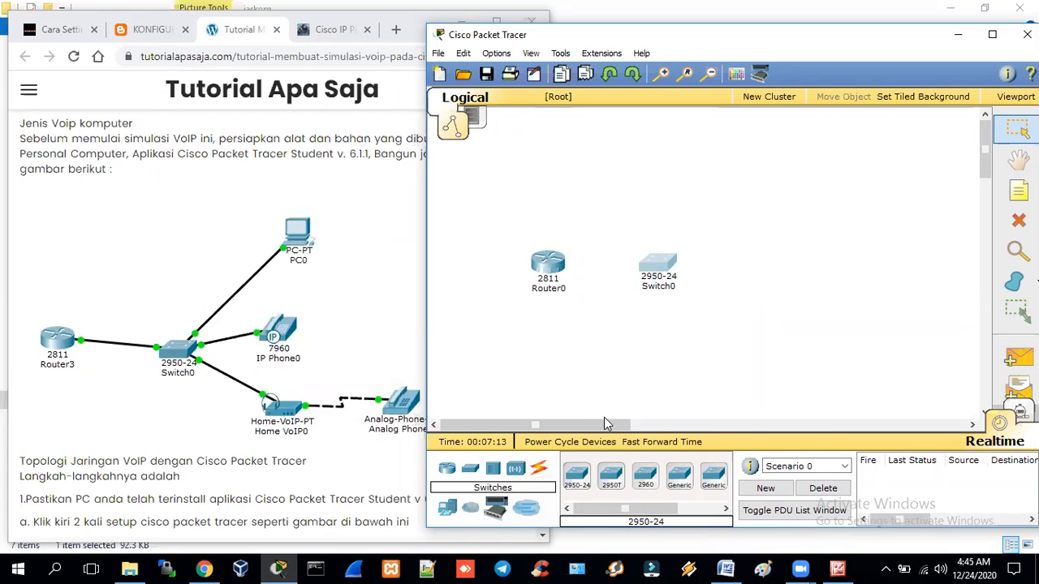
Add a generic PC-PT computer above the switch.
click(449, 509)
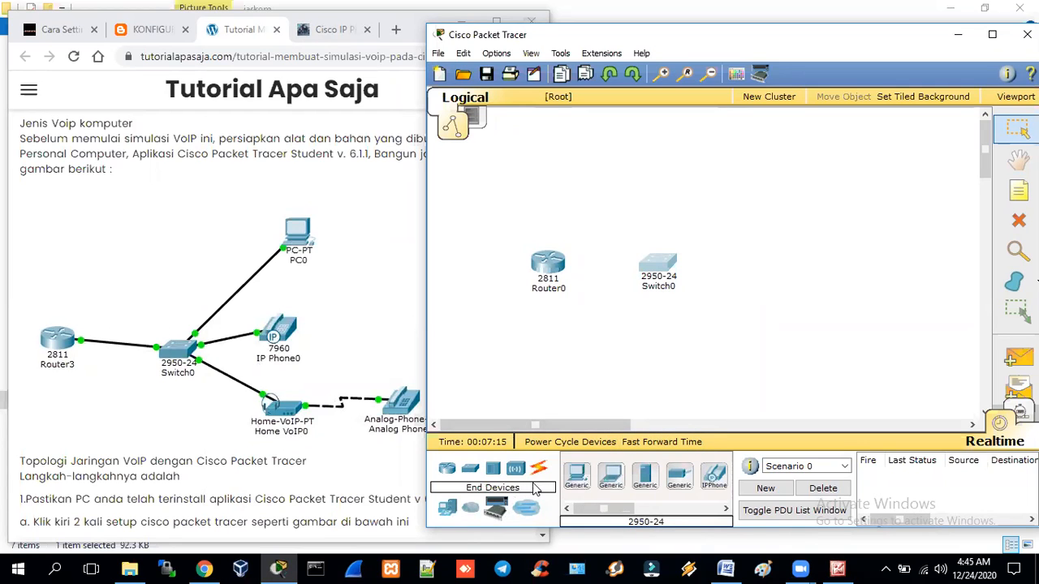
click(579, 479)
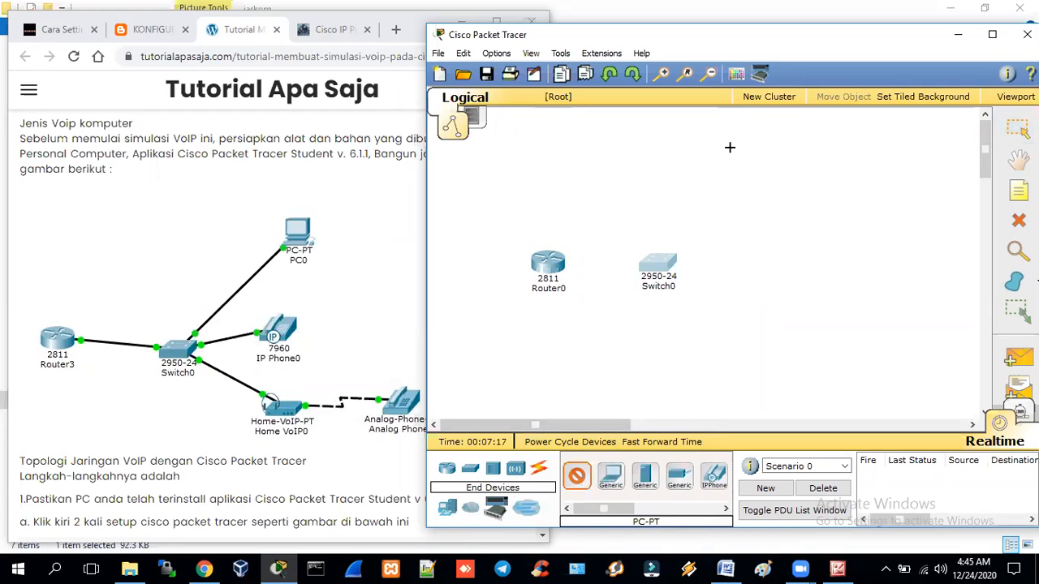
click(690, 150)
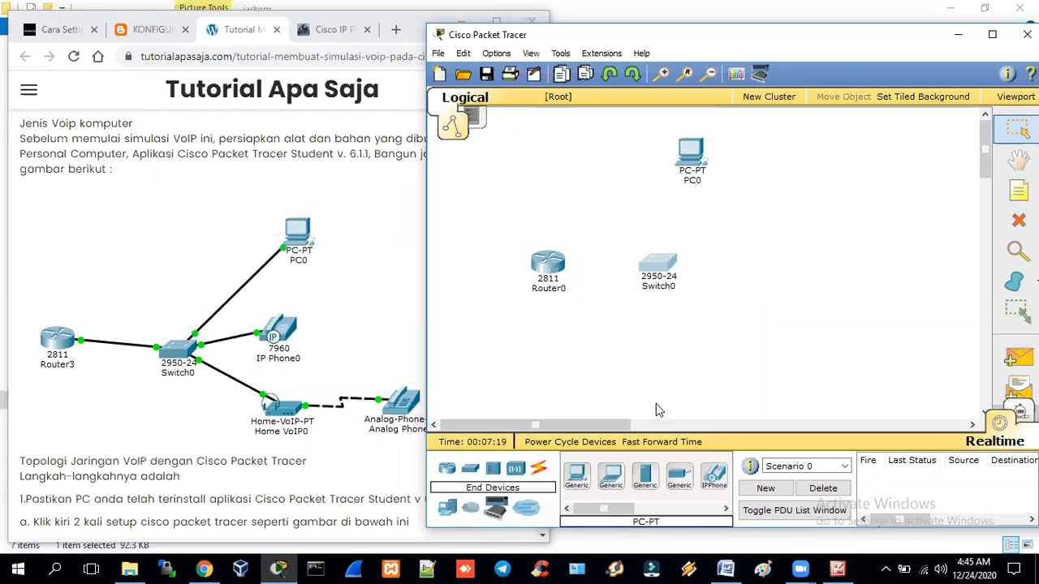
Add a Home-VoIP-PT device below the switch and an Analog-Phone-PT beside it.
click(469, 510)
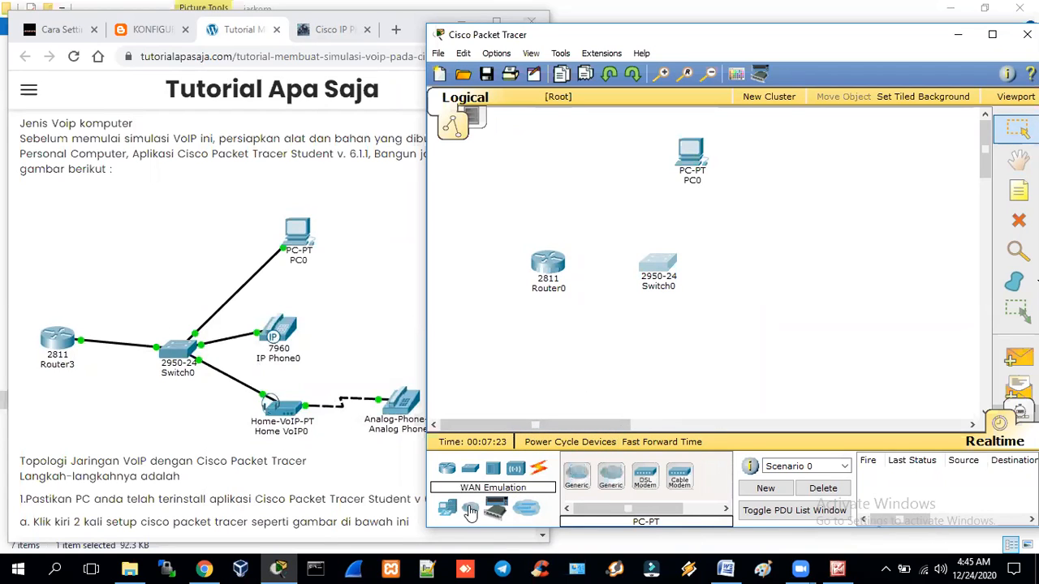
click(445, 511)
drag(610, 510, 637, 511)
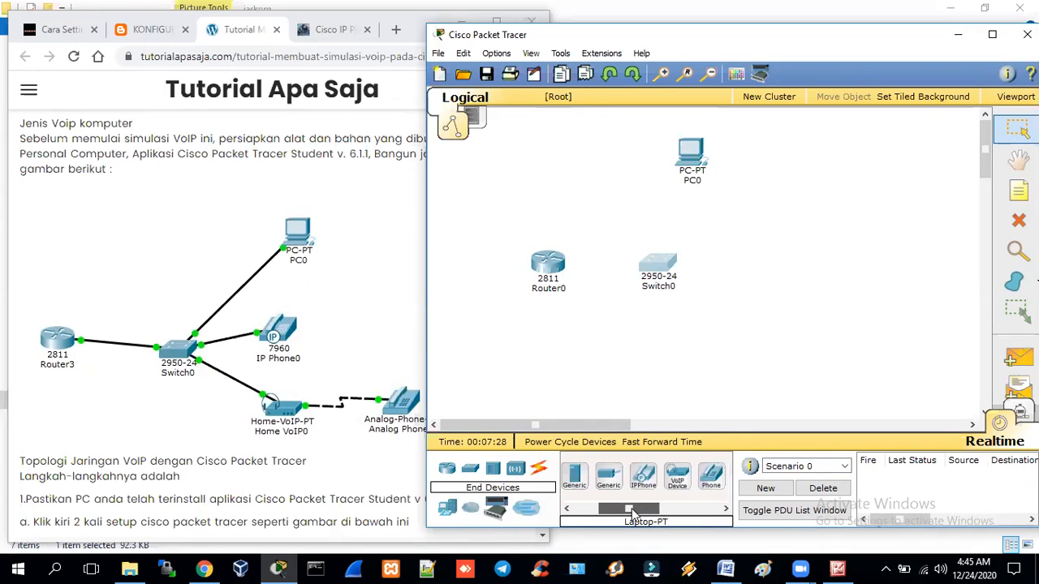
click(678, 485)
click(656, 350)
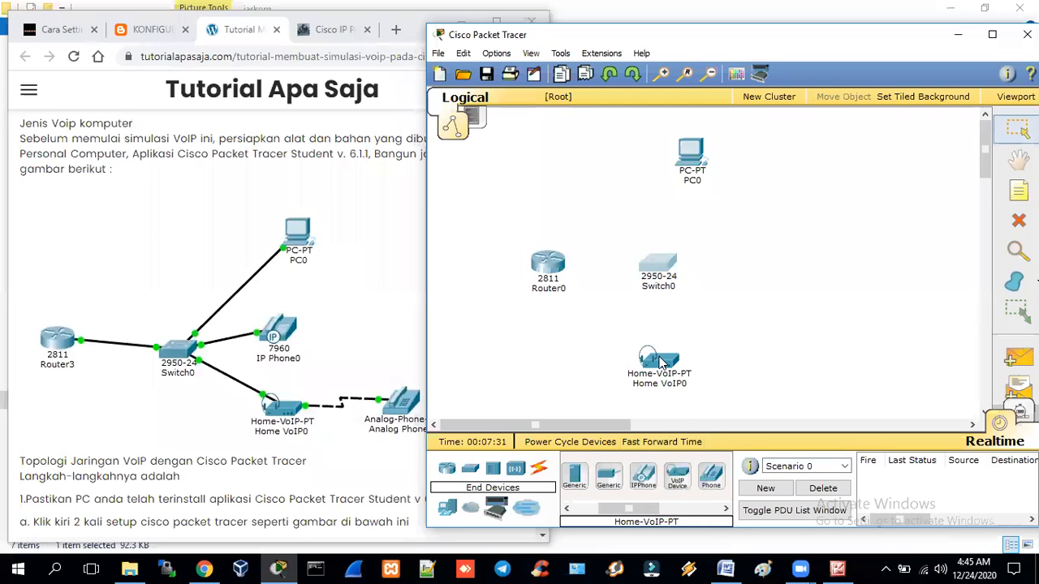
click(711, 478)
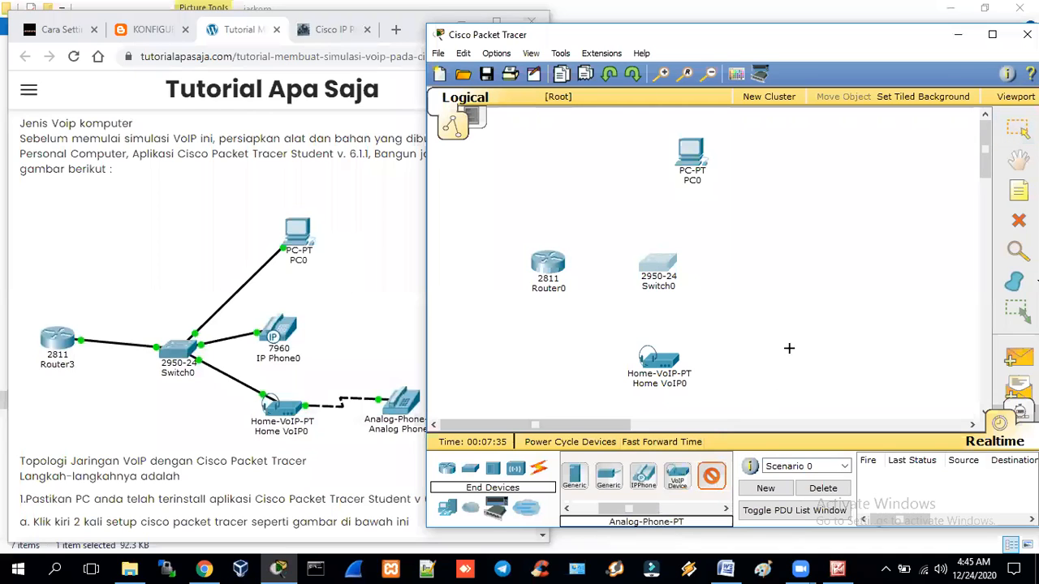
click(788, 348)
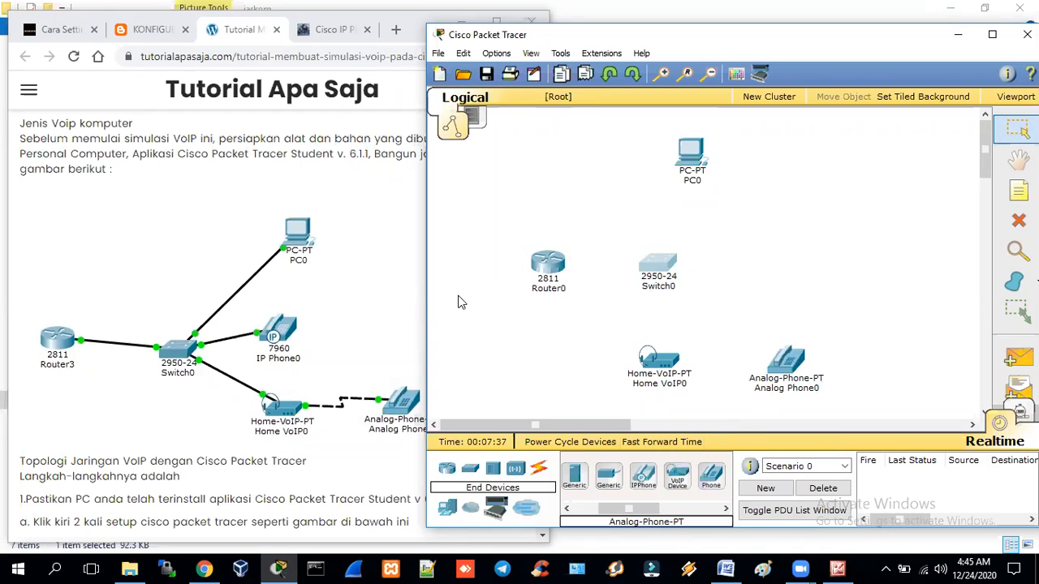
Connect the router's FastEthernet0/0 to the switch's FastEthernet0/1 with a copper straight-through cable.
click(539, 470)
click(645, 476)
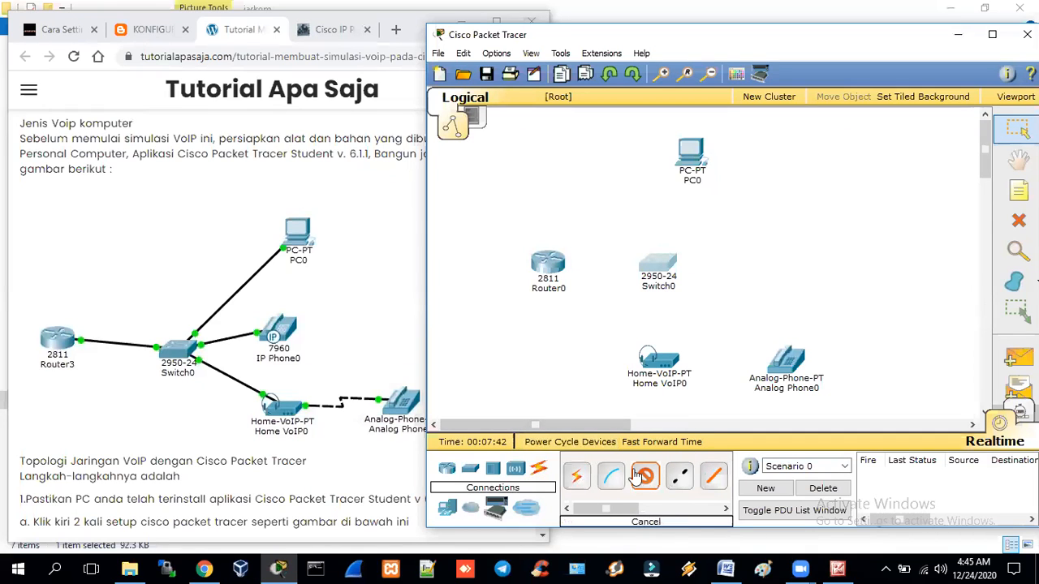
click(555, 265)
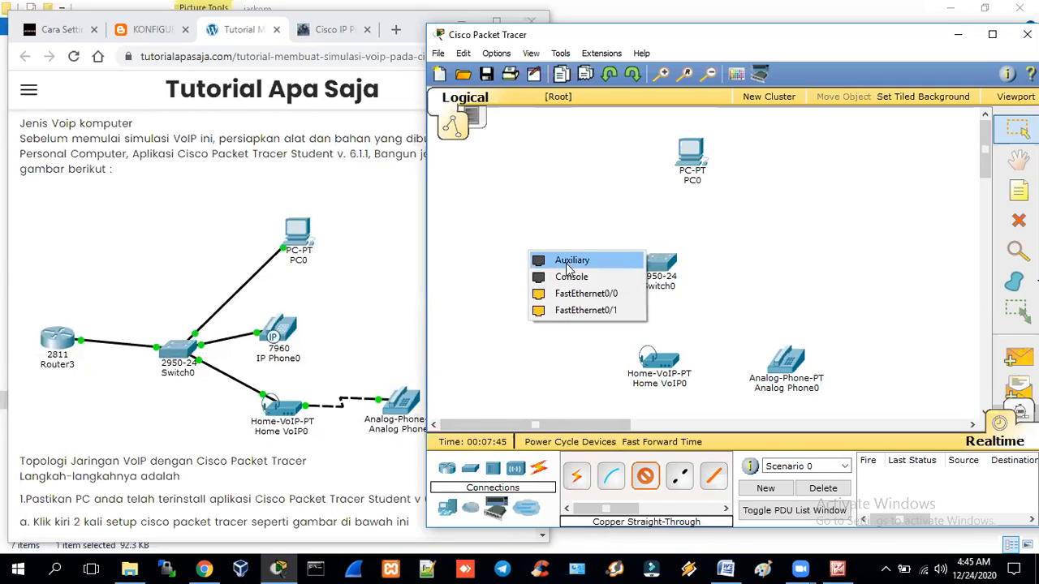
click(579, 297)
click(658, 265)
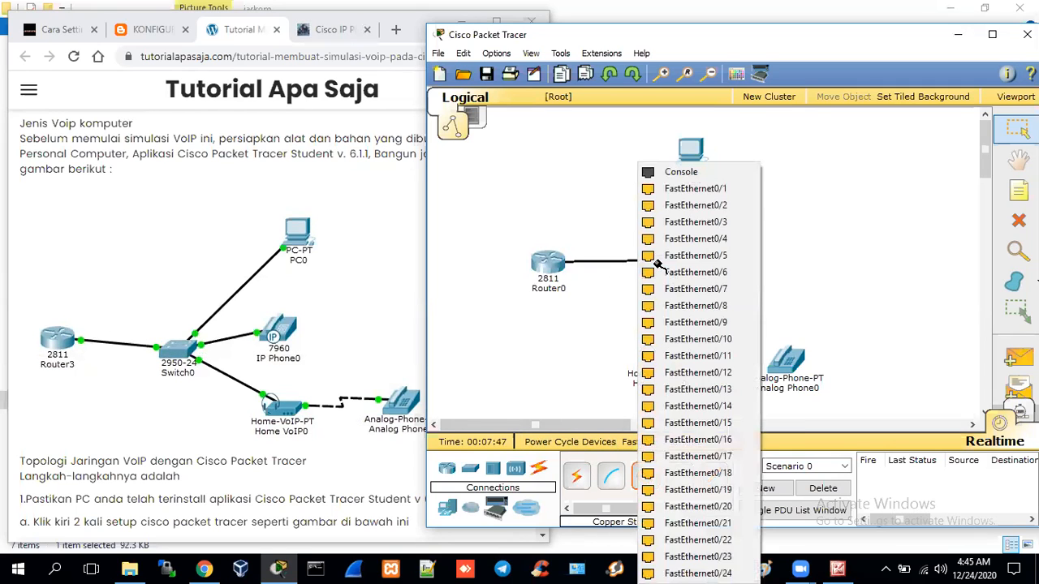
click(694, 188)
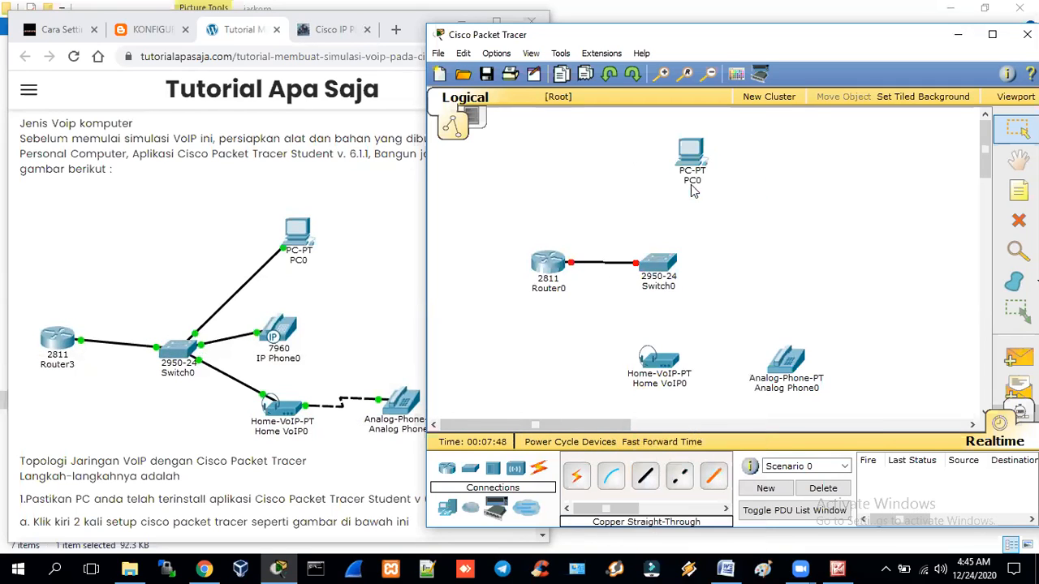
Connect the switch's FastEthernet0/2 to the PC's FastEthernet0 with a copper straight-through cable.
click(645, 480)
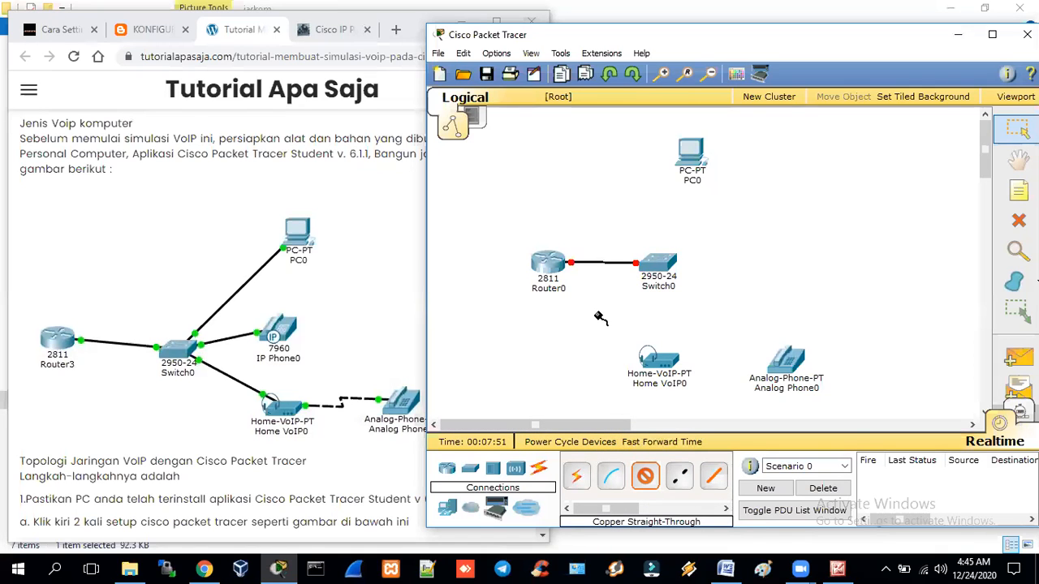
click(657, 256)
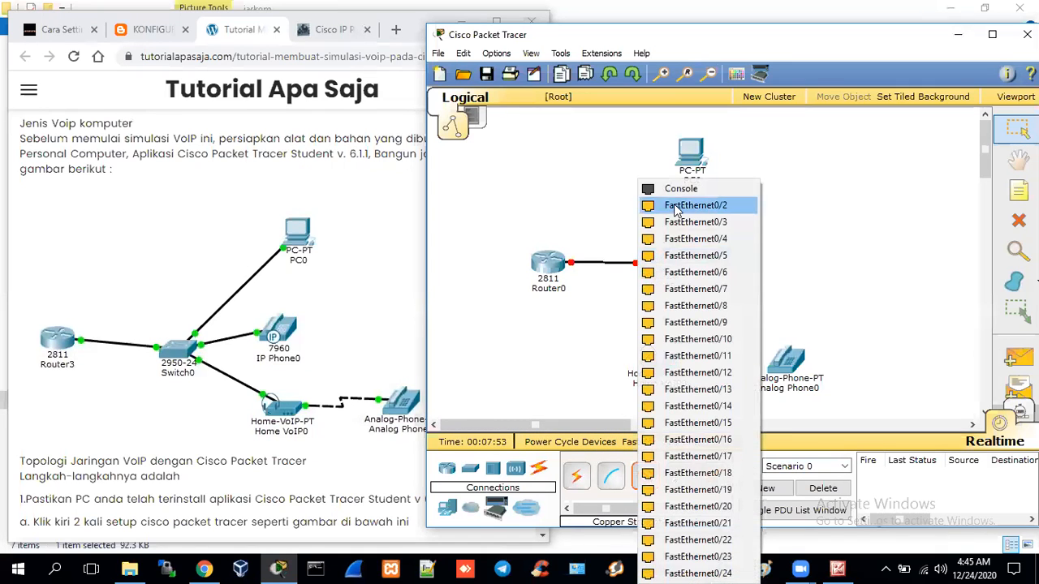
click(674, 208)
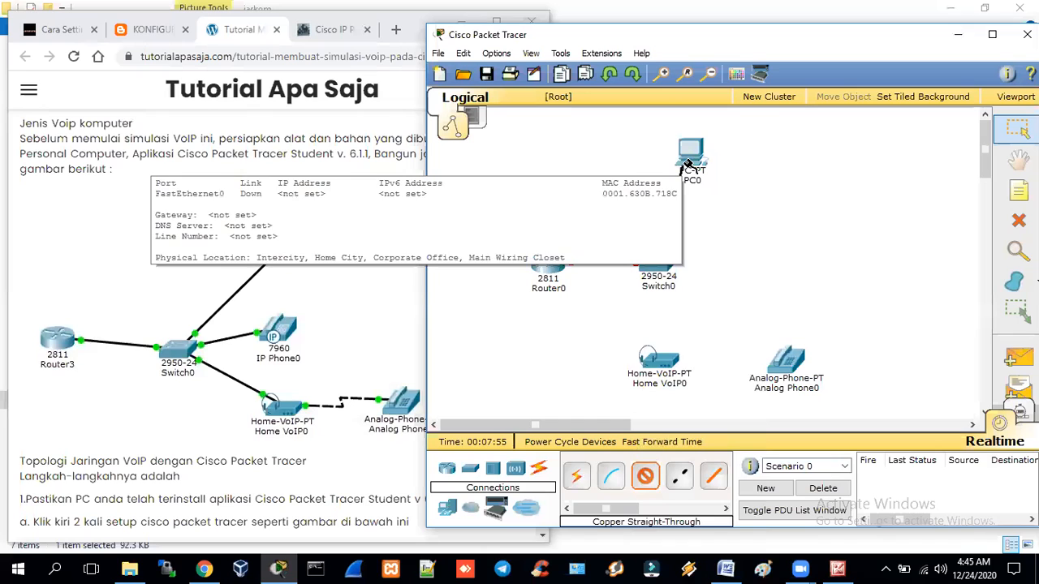
click(688, 164)
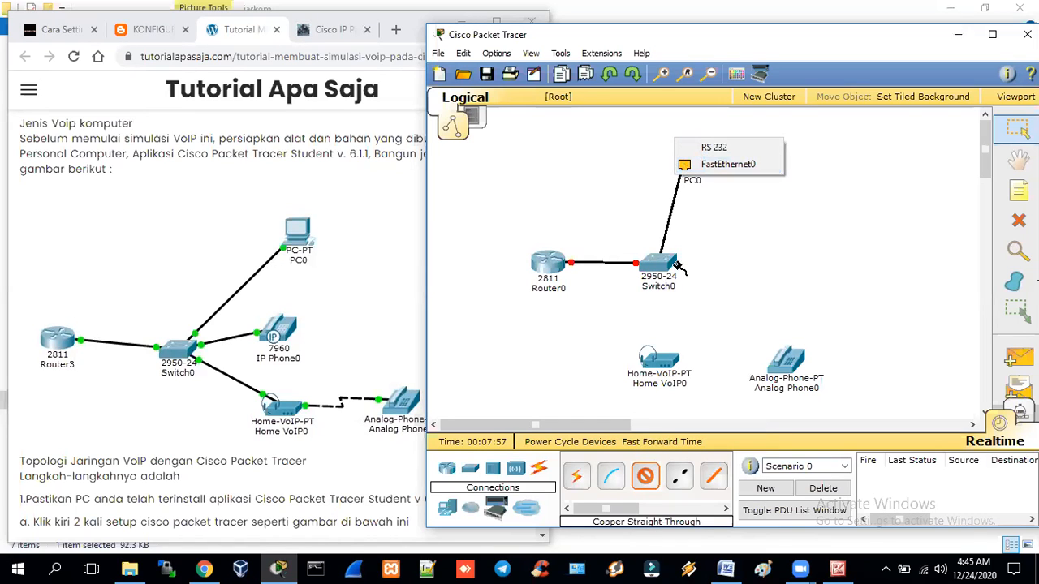
click(702, 167)
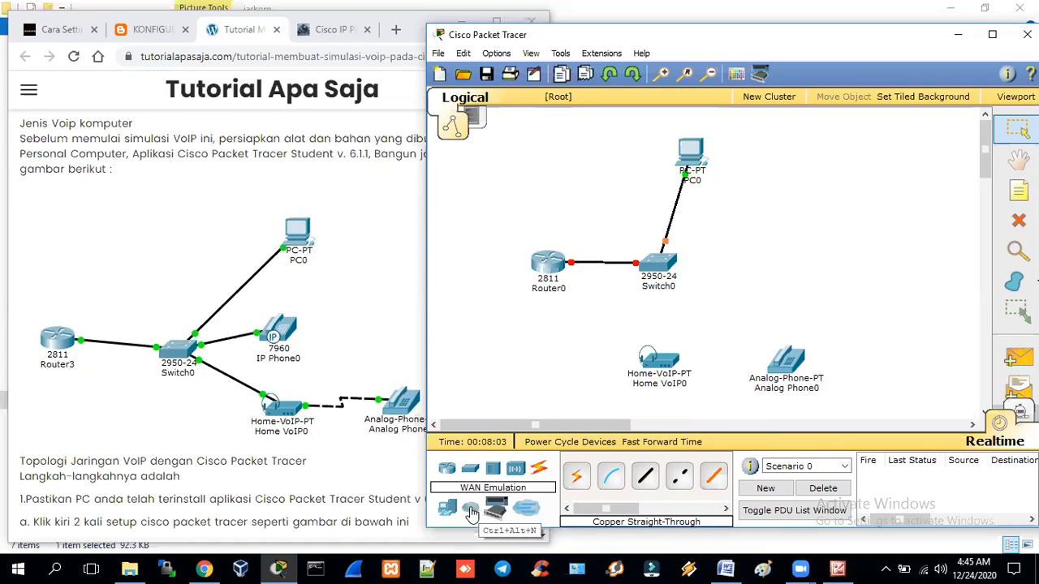
Add a 7960 IP phone beside the switch, on the side opposite the router.
click(447, 509)
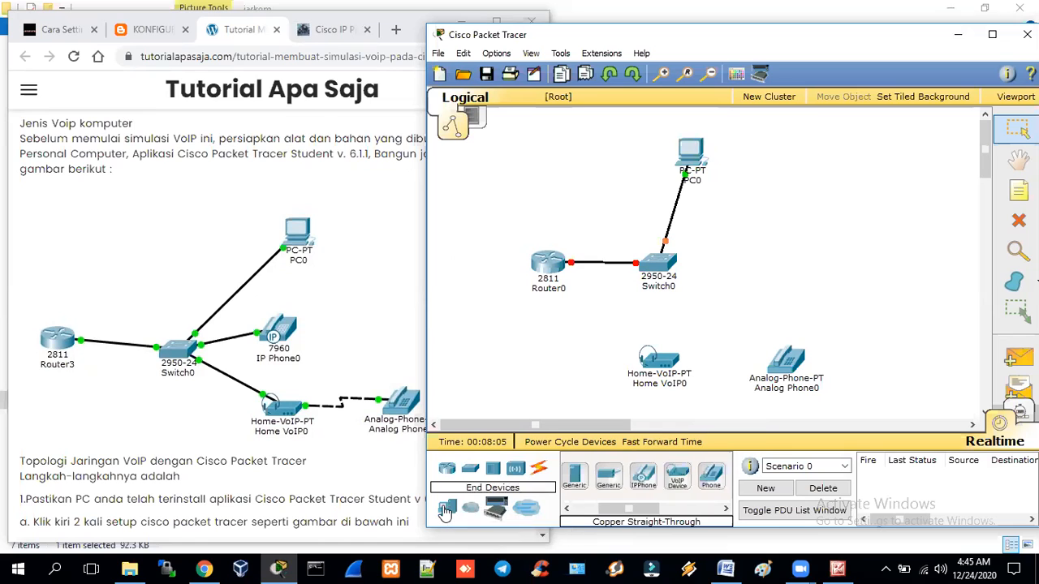
click(642, 476)
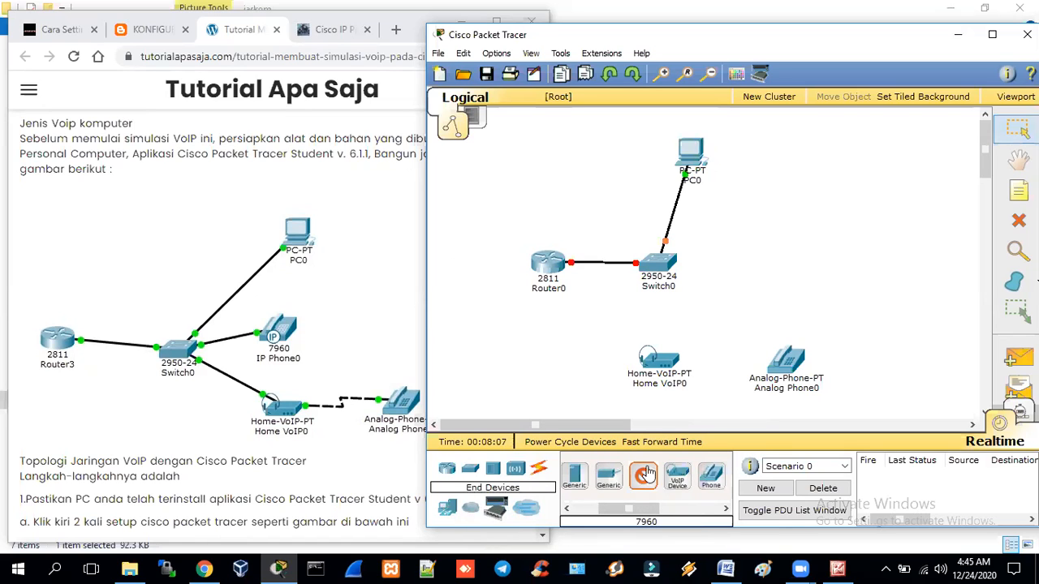
click(753, 258)
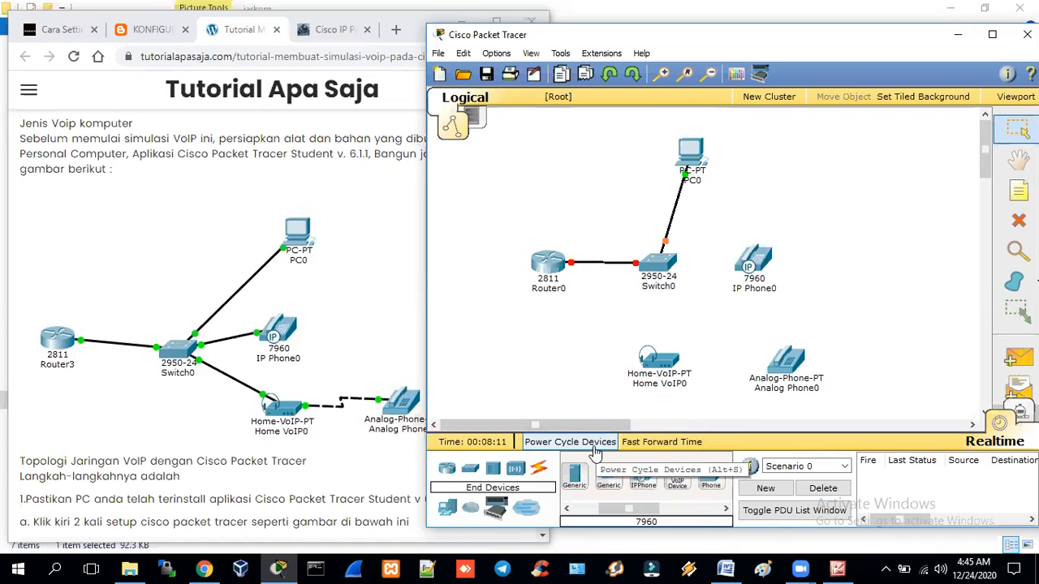
Connect the switch to the 7960 IP phone with a copper straight-through cable.
click(538, 468)
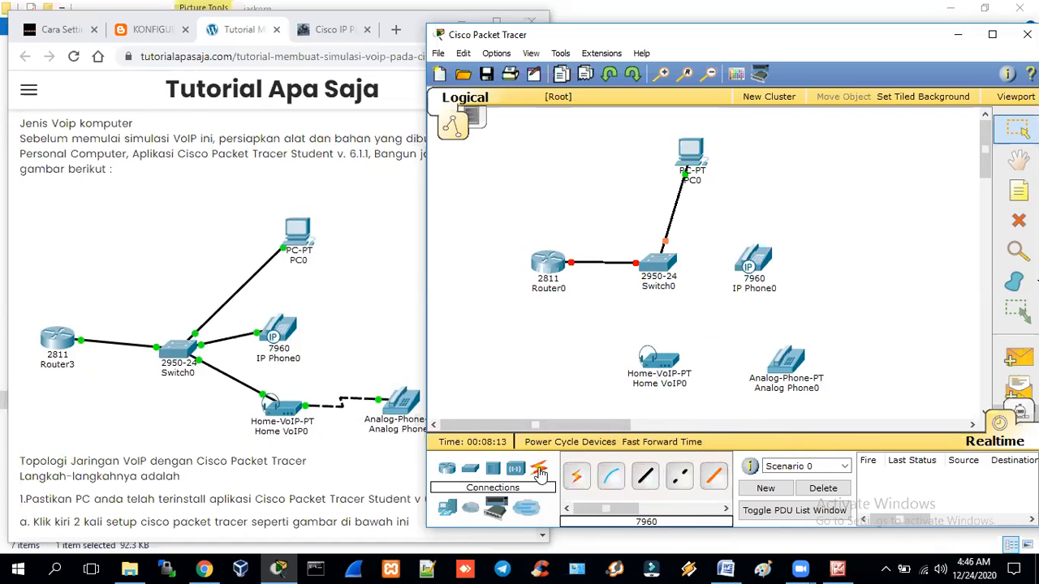
click(644, 478)
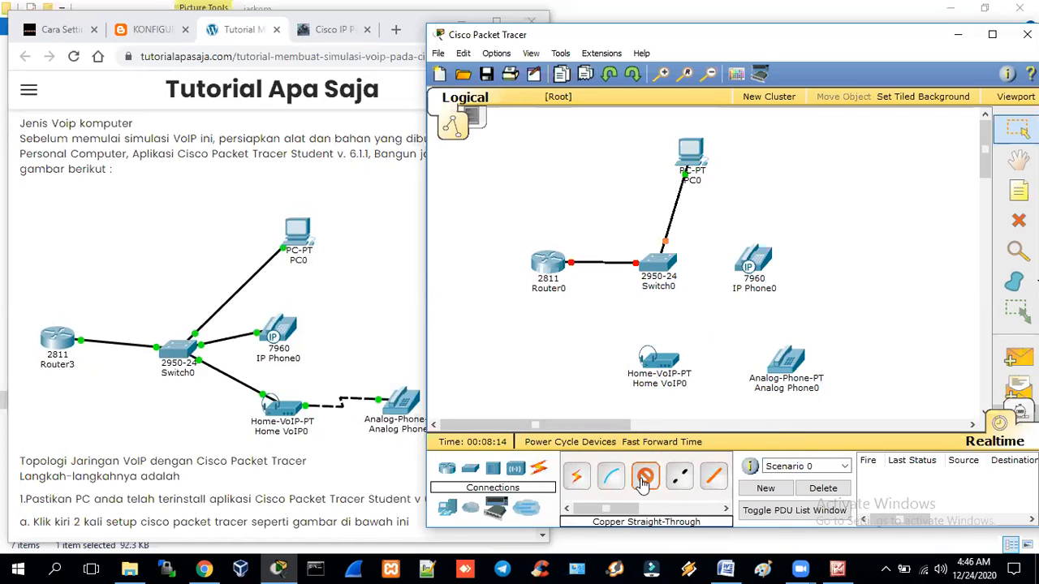
click(654, 269)
click(673, 221)
click(760, 260)
click(767, 253)
Connect the switch to the Ethernet port of the Home VoIP device with a copper straight-through cable.
click(645, 477)
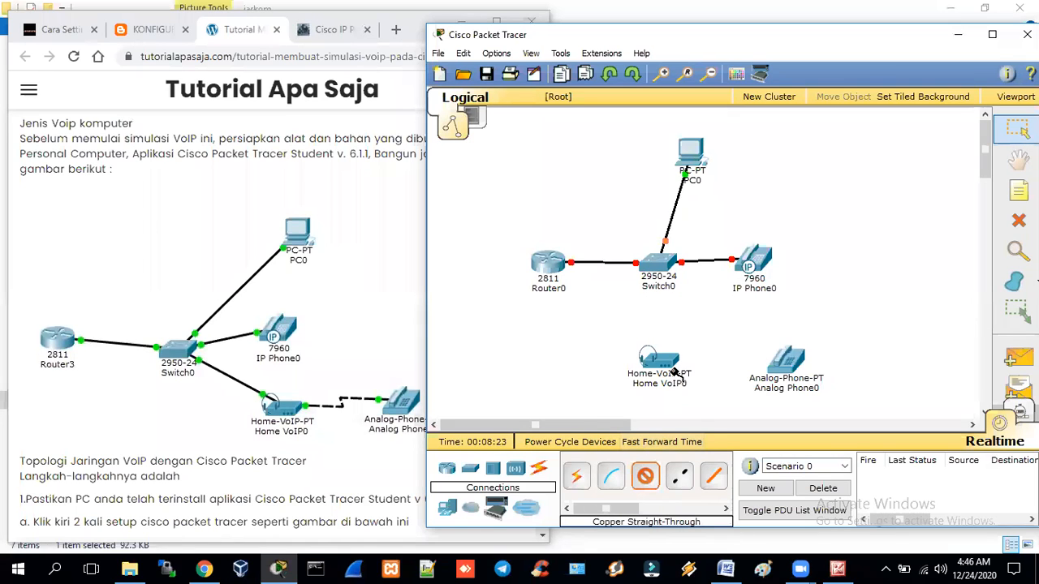
click(658, 261)
click(675, 238)
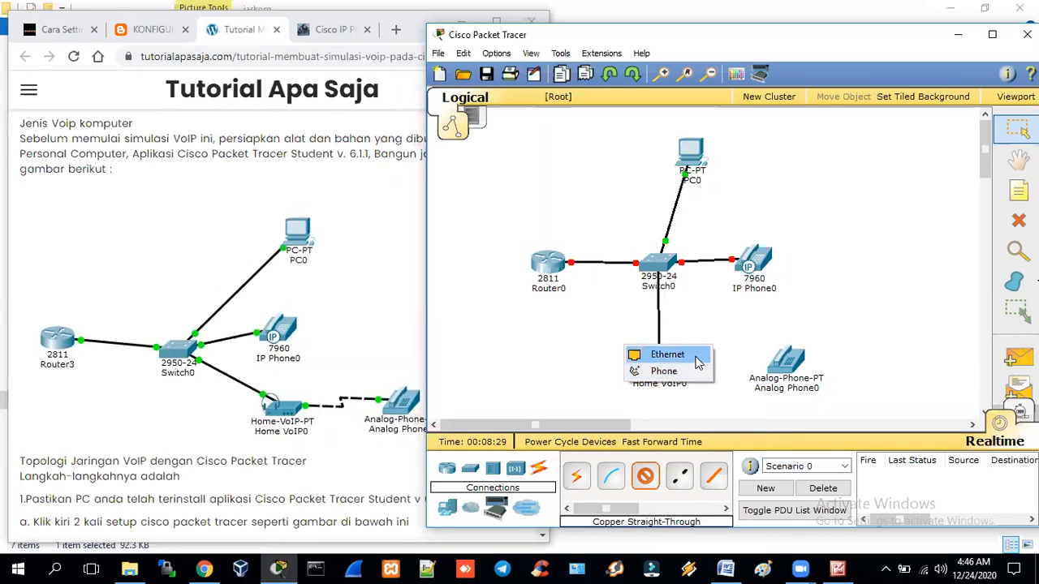
click(662, 354)
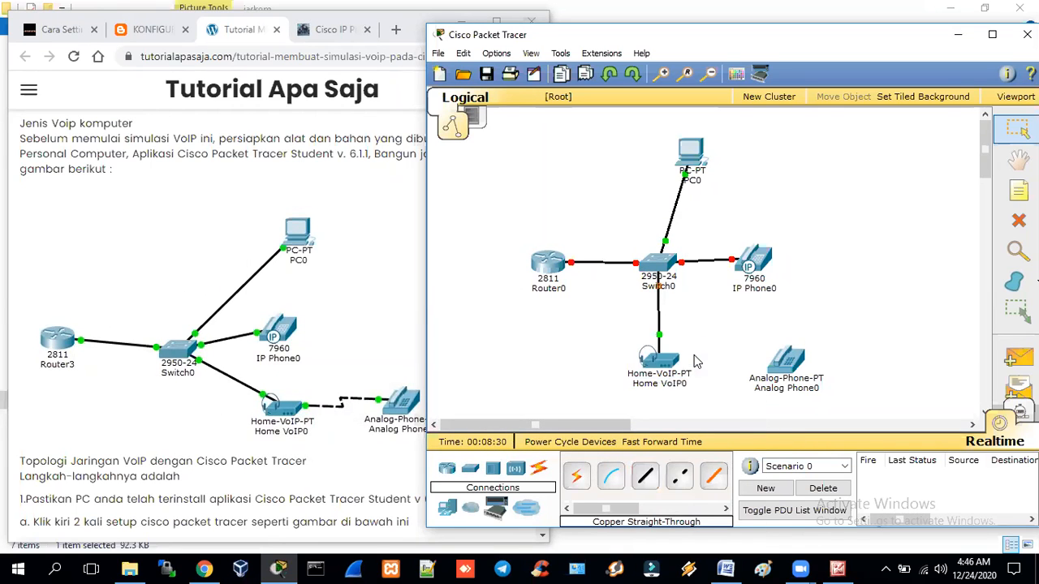
Connect the Home VoIP device to the analog phone with a Phone cable.
click(646, 480)
drag(605, 516, 633, 513)
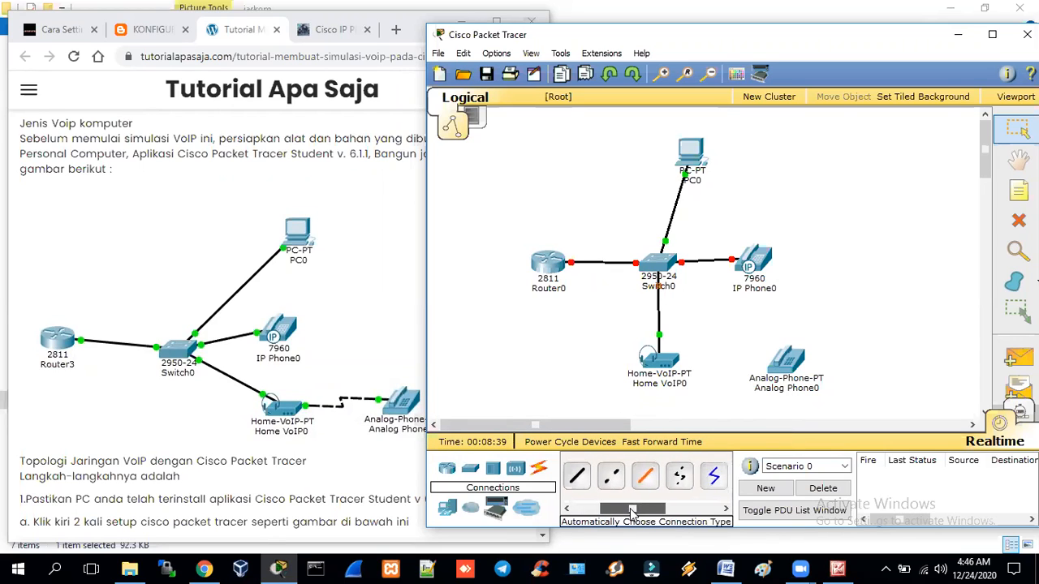
click(682, 478)
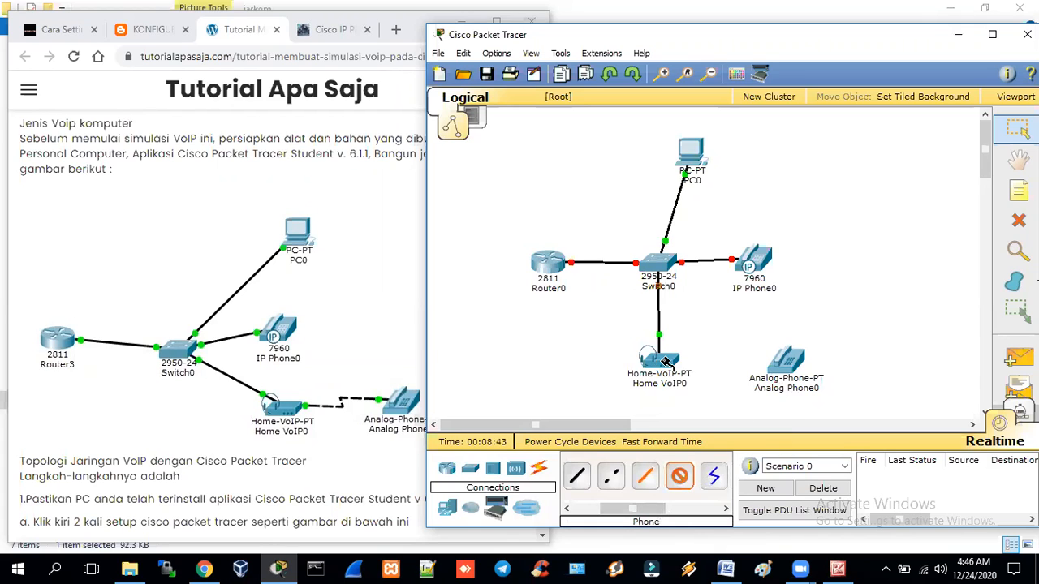
click(662, 361)
click(665, 360)
click(789, 363)
click(784, 357)
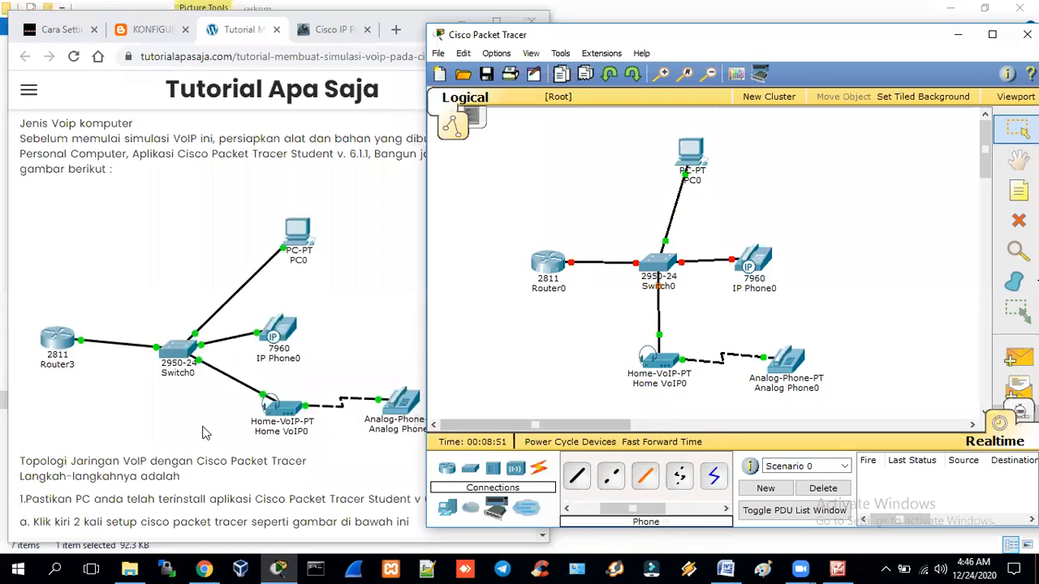
Read on in the web tutorial from the topology diagram to step 8 about powering on the IP phone.
click(166, 433)
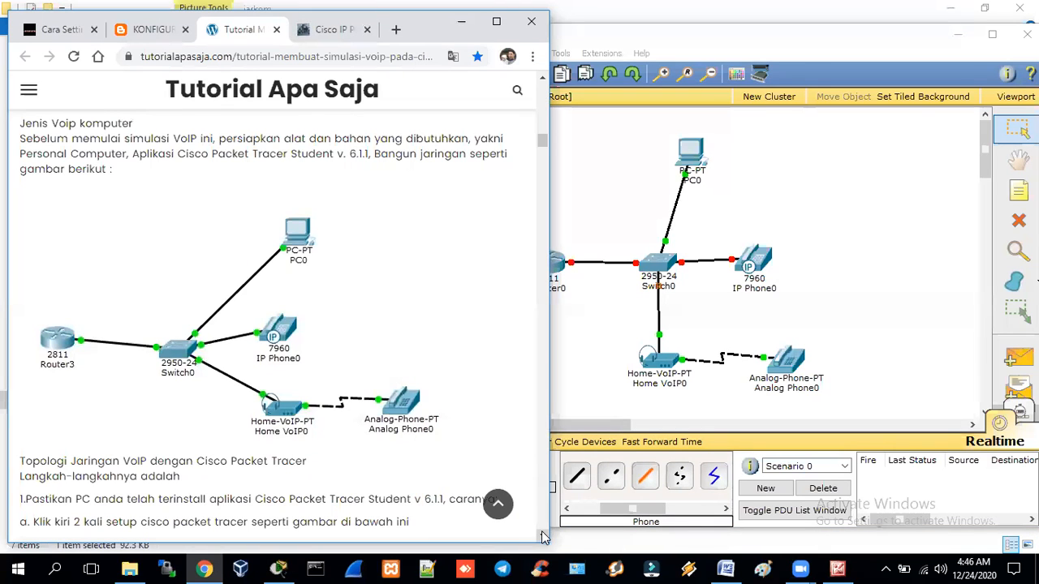
scroll(544, 537, down, 4)
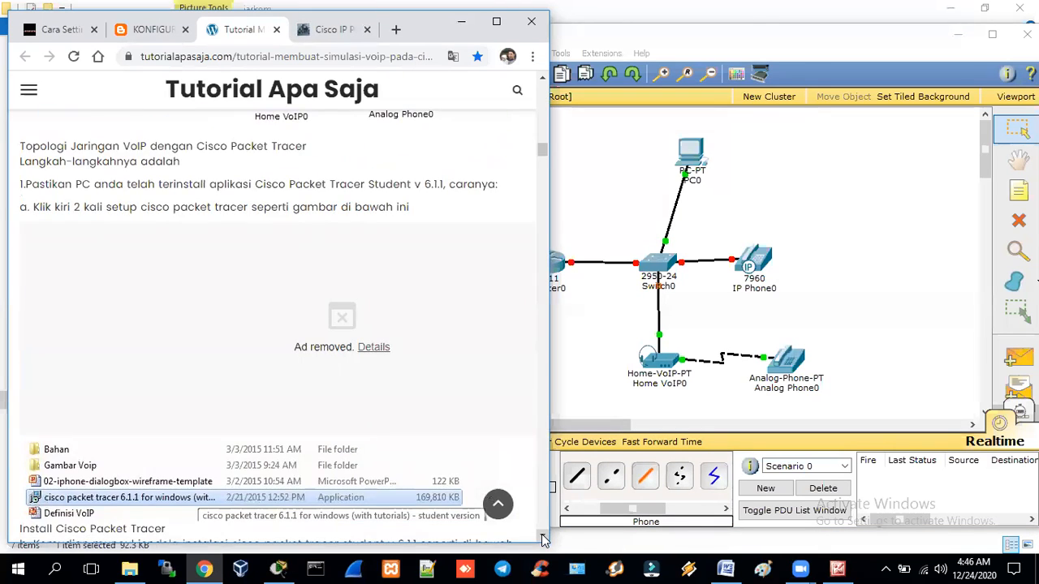
scroll(543, 541, down, 3)
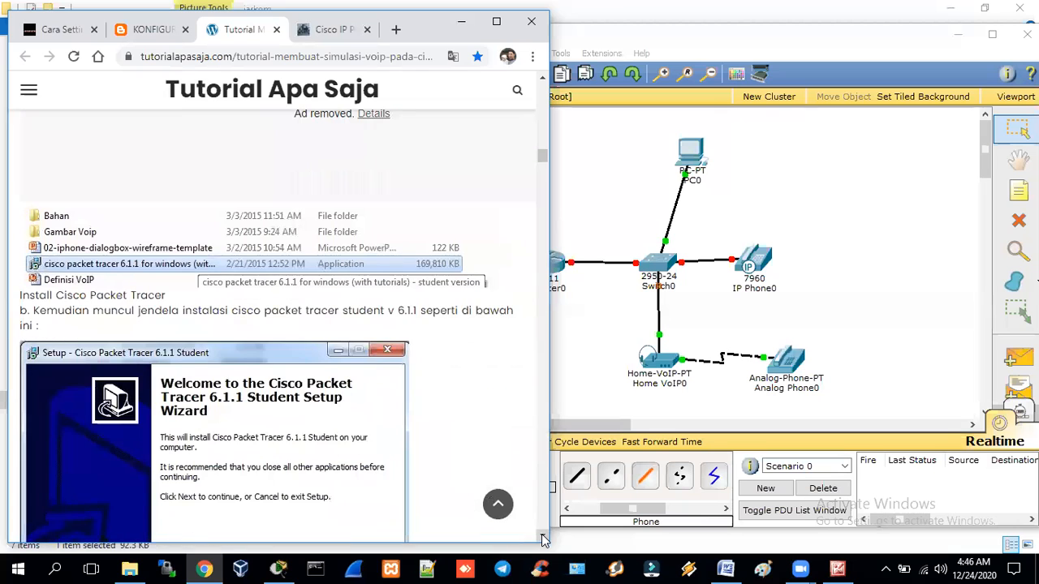
scroll(544, 540, down, 10)
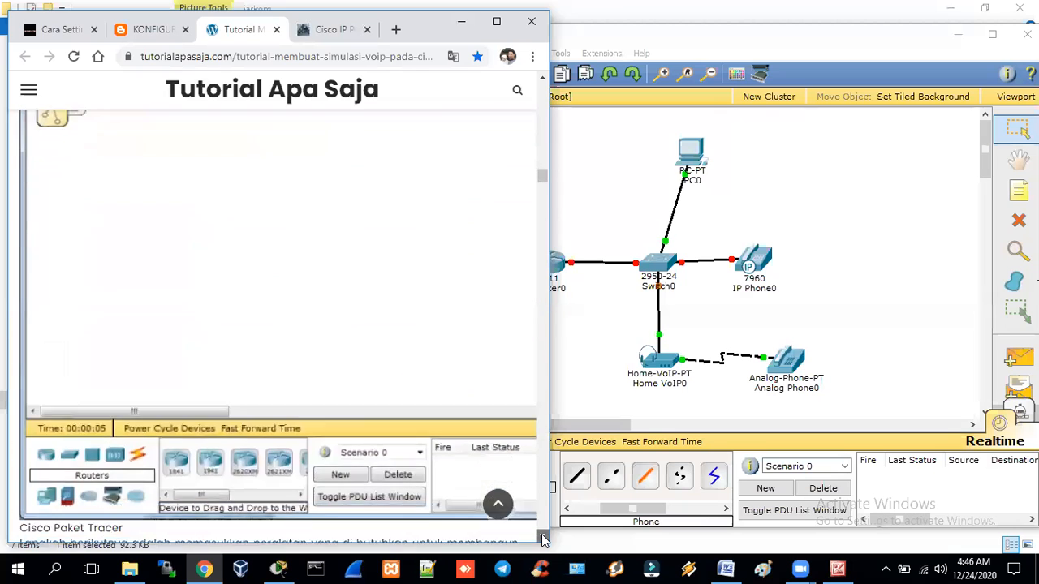
scroll(543, 540, down, 4)
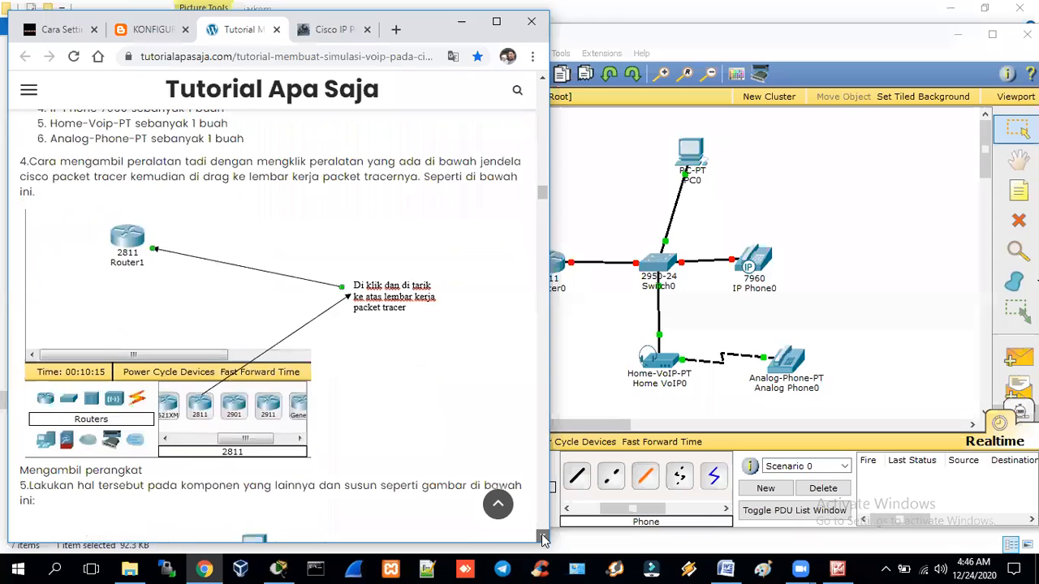
scroll(544, 540, down, 6)
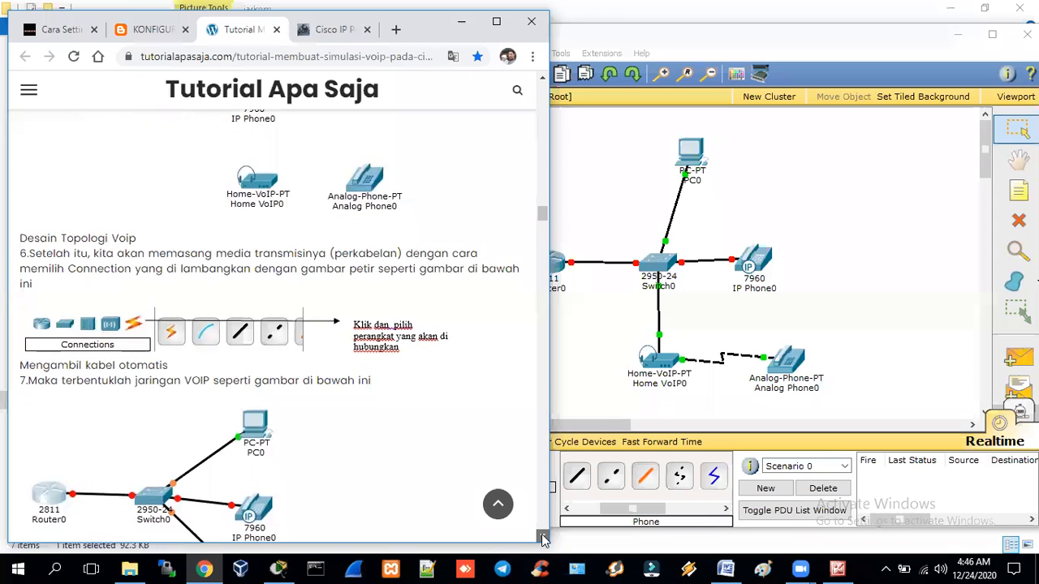
scroll(544, 540, down, 5)
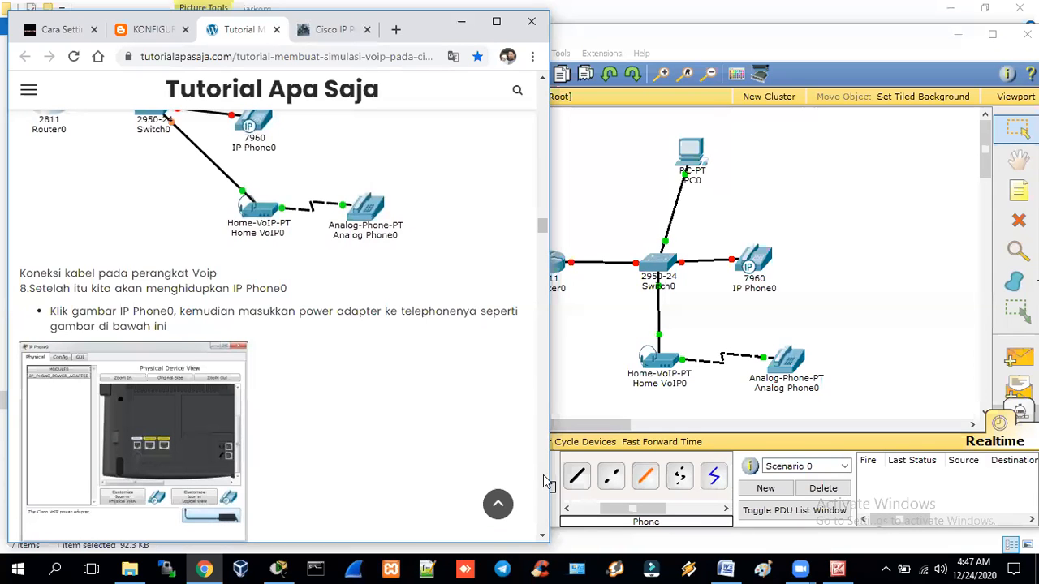
In Packet Tracer, plug the power adapter into the power socket of the 7960 IP phone and close its device window.
click(759, 260)
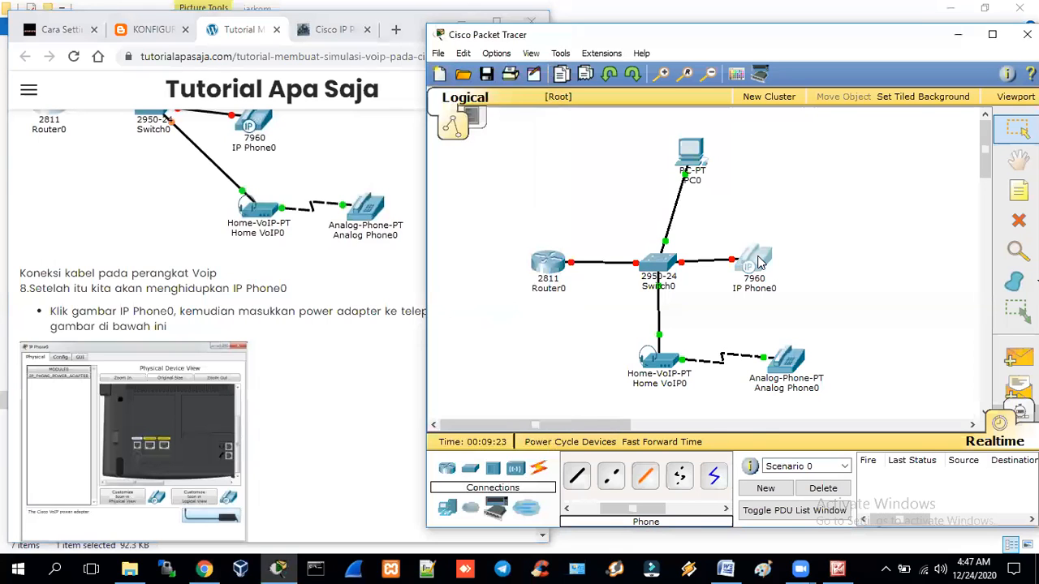
click(758, 260)
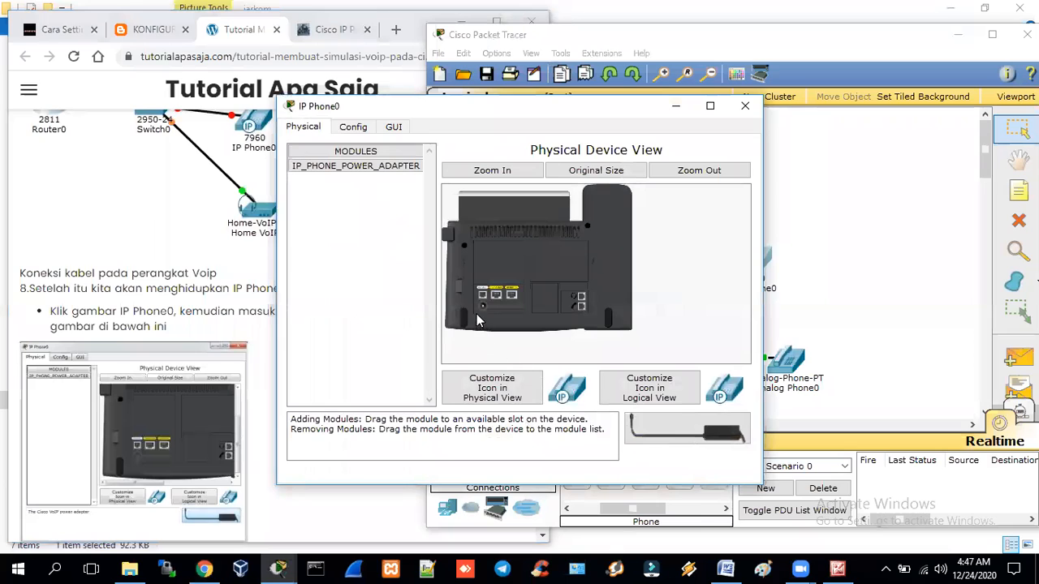
drag(483, 312, 646, 387)
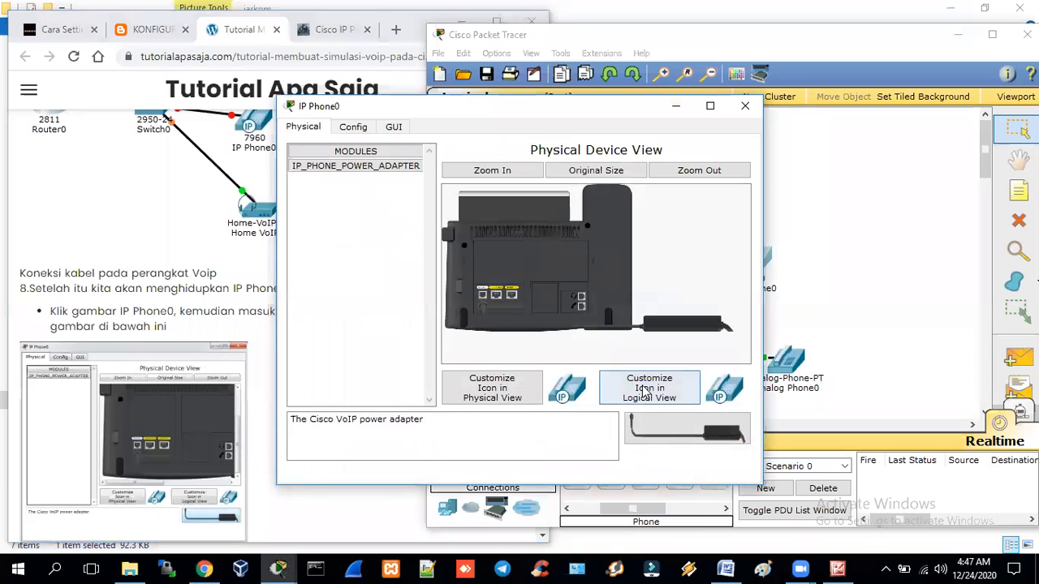
click(746, 108)
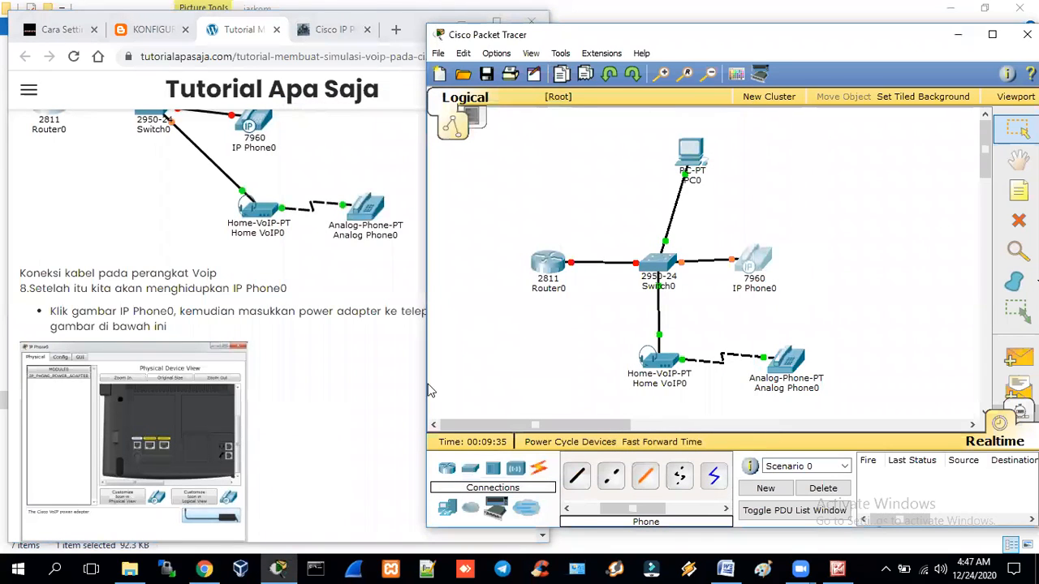
Read step 9 of the web tutorial on configuring the router's FastEthernet0/0 port, IP address and subnet mask.
click(360, 372)
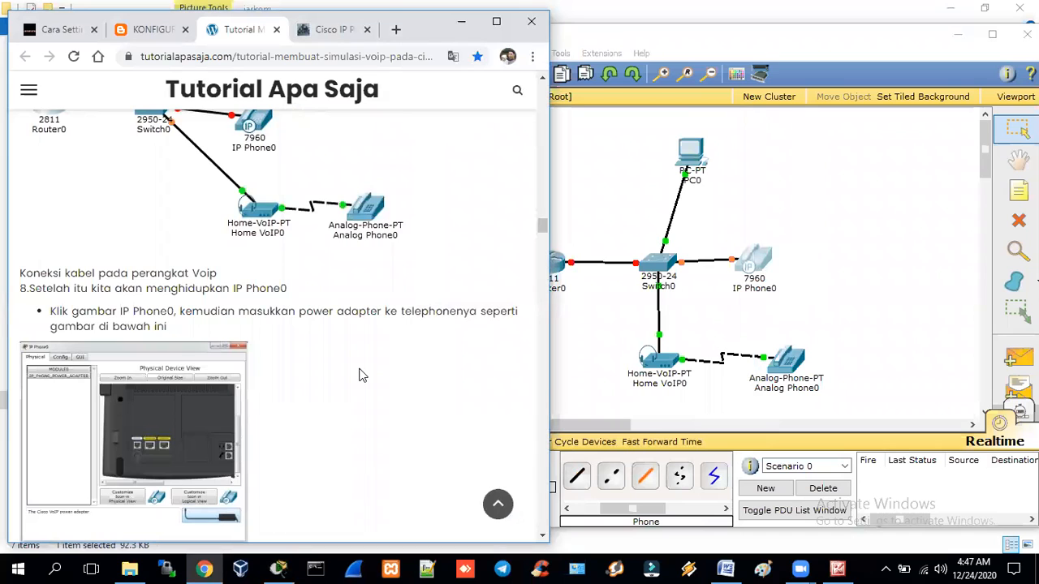
scroll(360, 374, down, 4)
scroll(360, 374, down, 2)
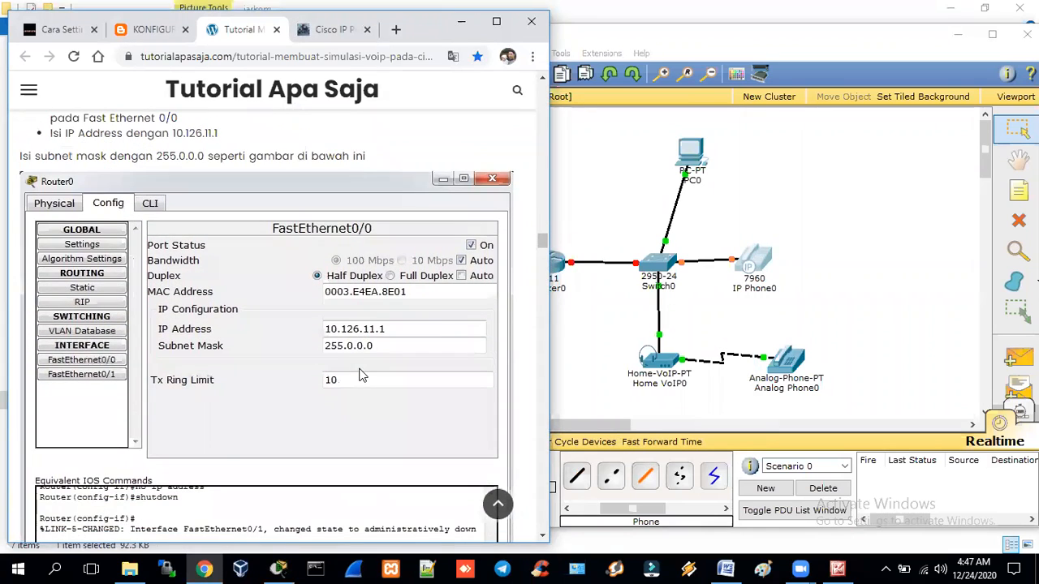
scroll(360, 374, up, 3)
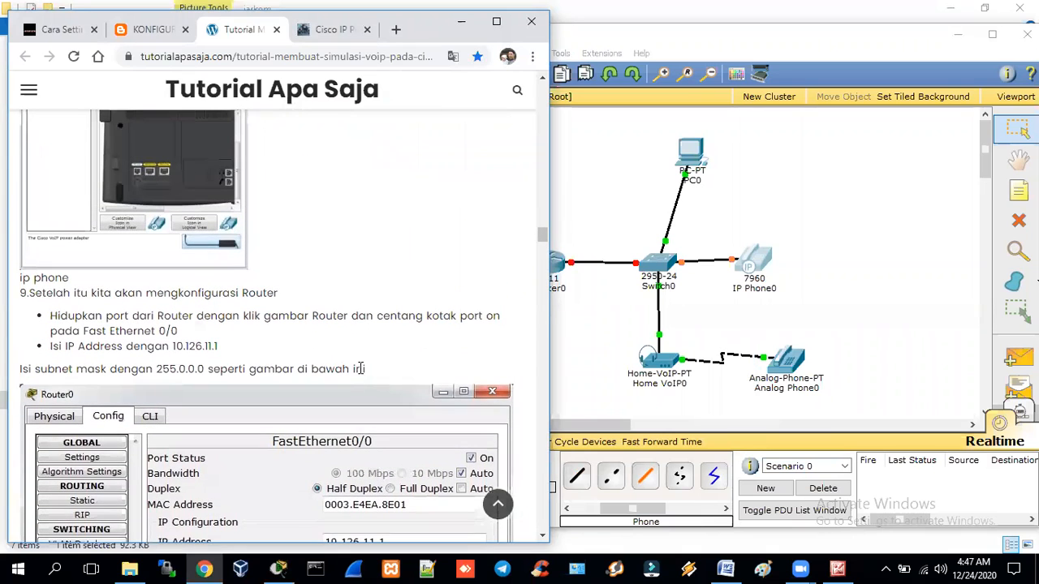
scroll(360, 369, down, 1)
scroll(362, 373, up, 2)
scroll(362, 374, down, 2)
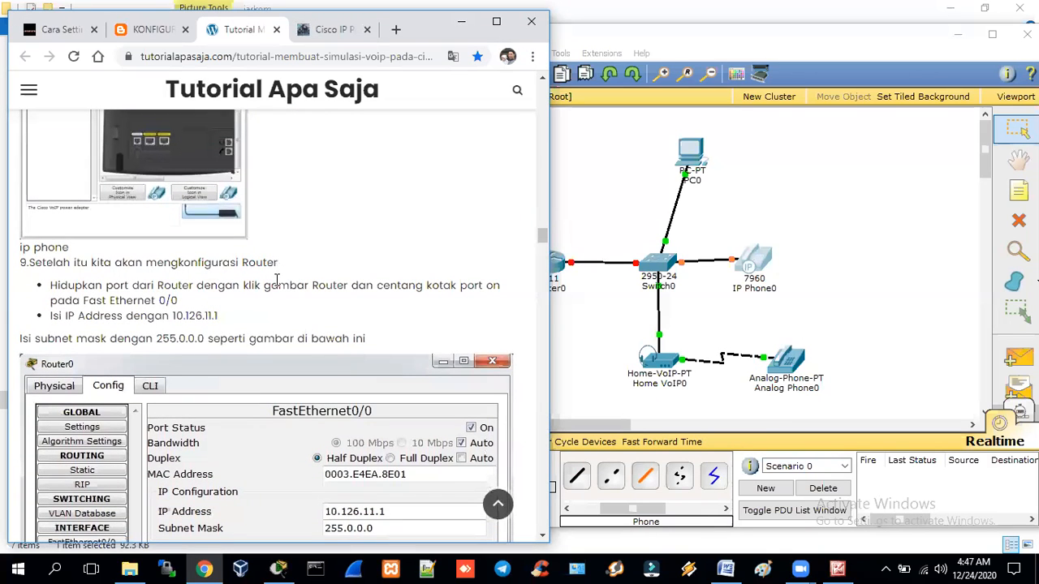
Switch on port FastEthernet0/0 of the 2811 router and set its IP address to 10.126.11.1 with subnet mask 255.0.0.0.
click(558, 266)
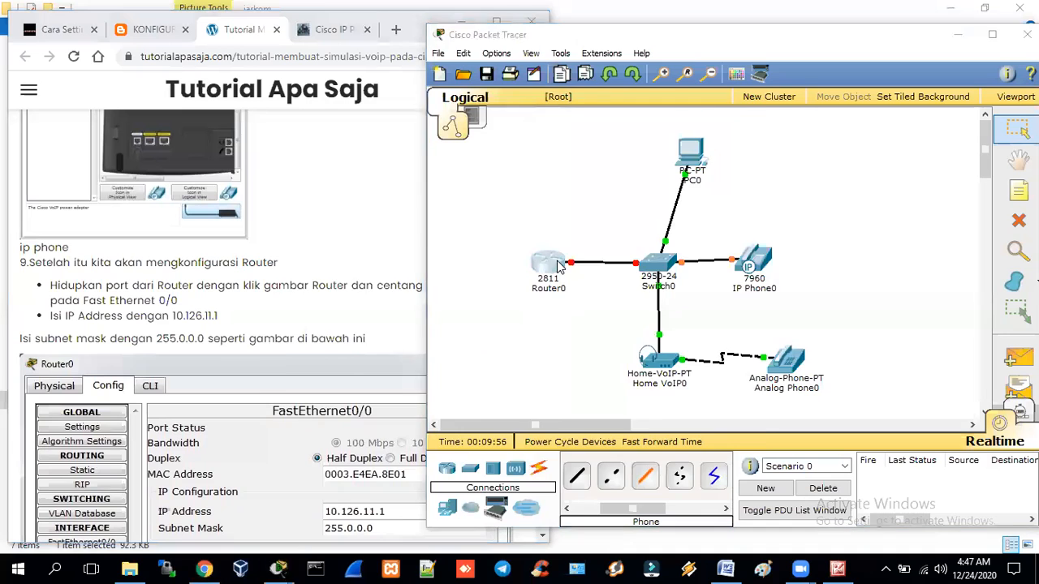
click(557, 264)
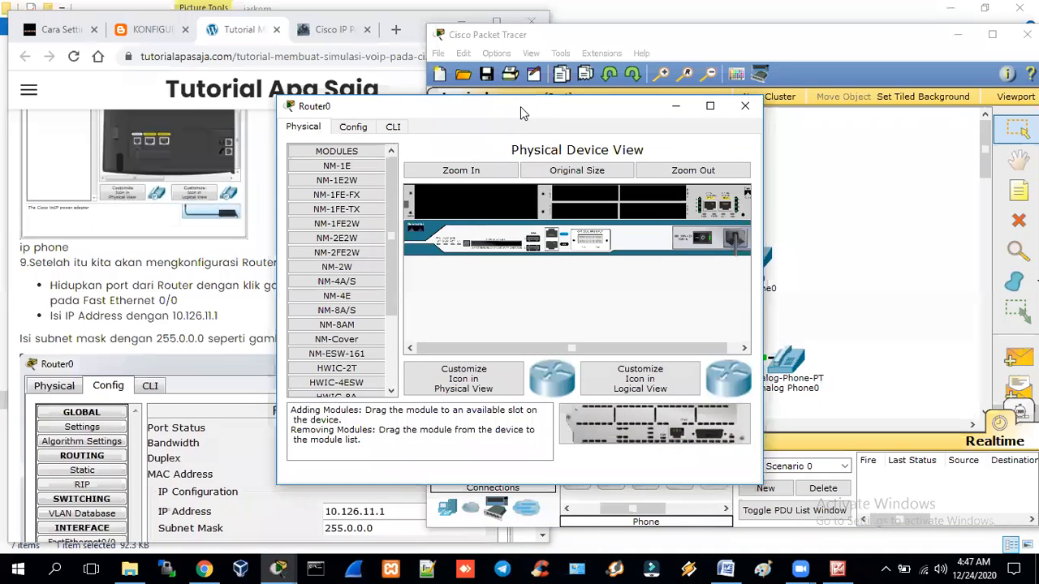
drag(520, 107, 746, 132)
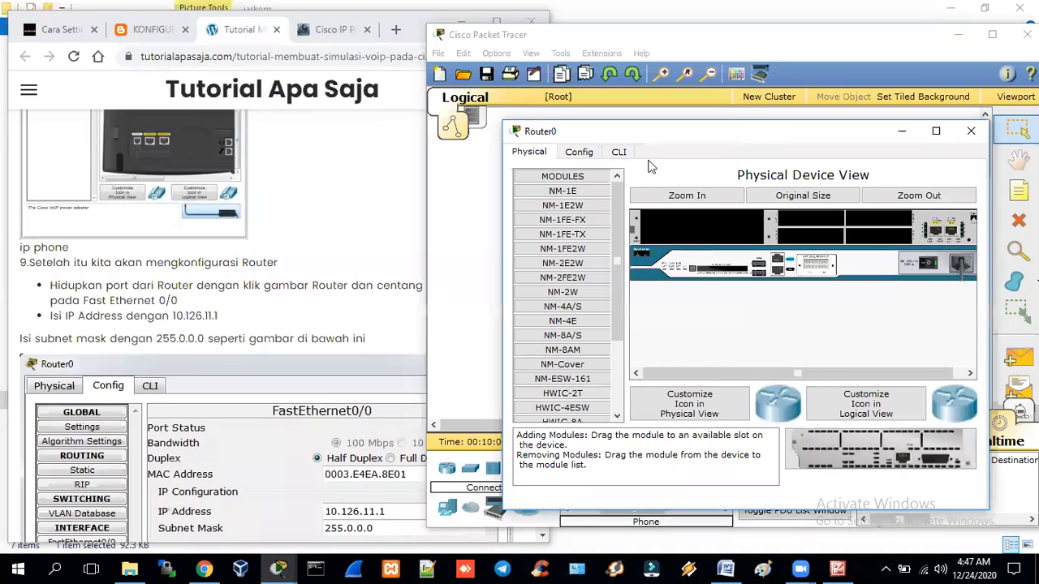
click(569, 155)
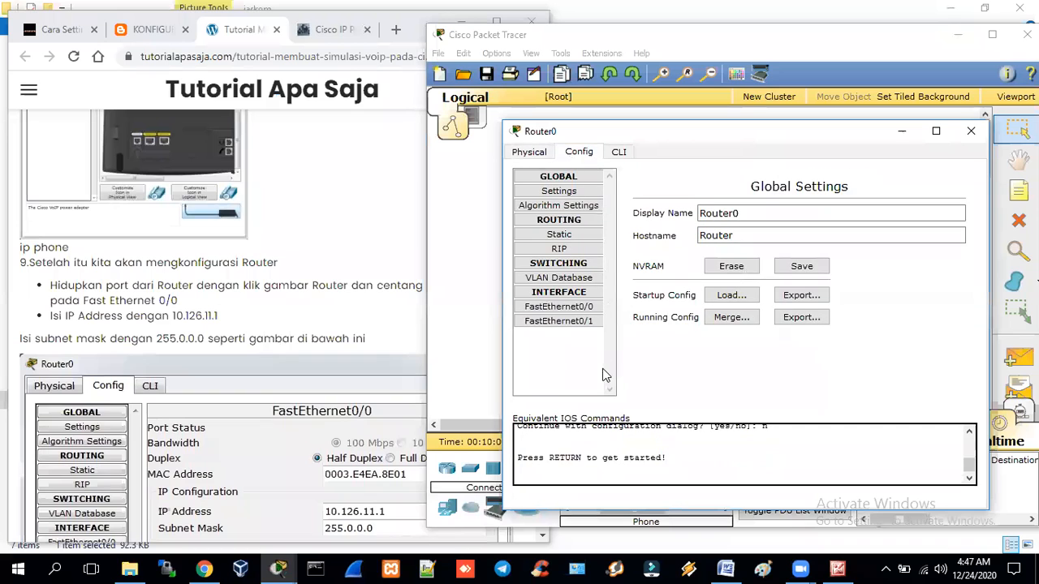
click(566, 310)
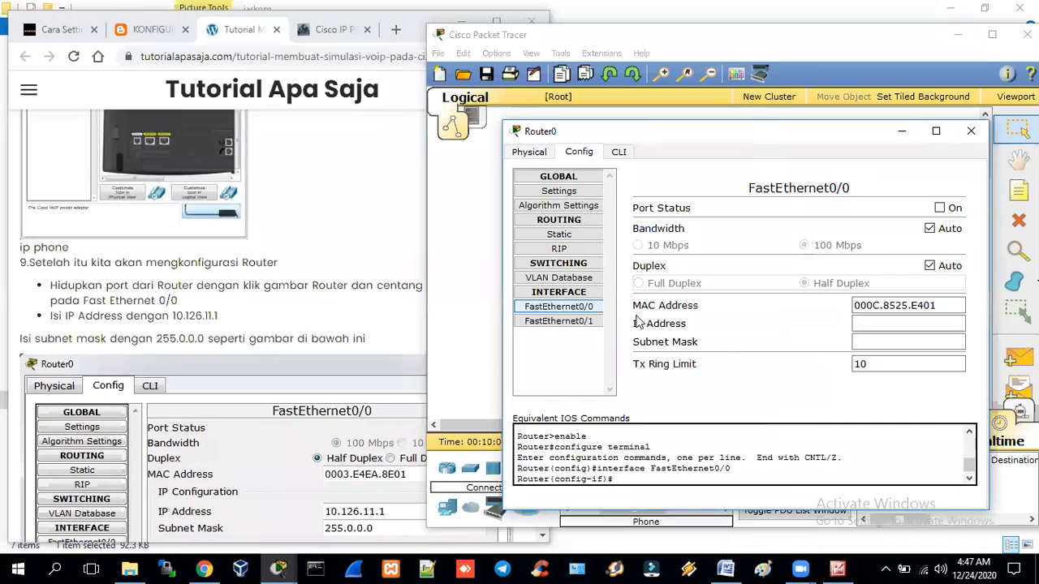
click(940, 208)
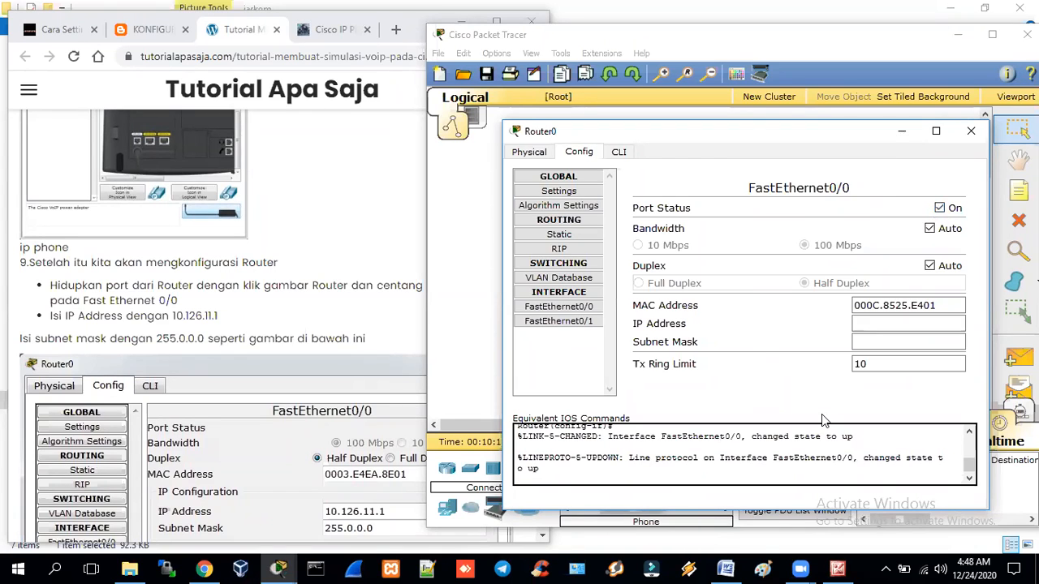
click(881, 323)
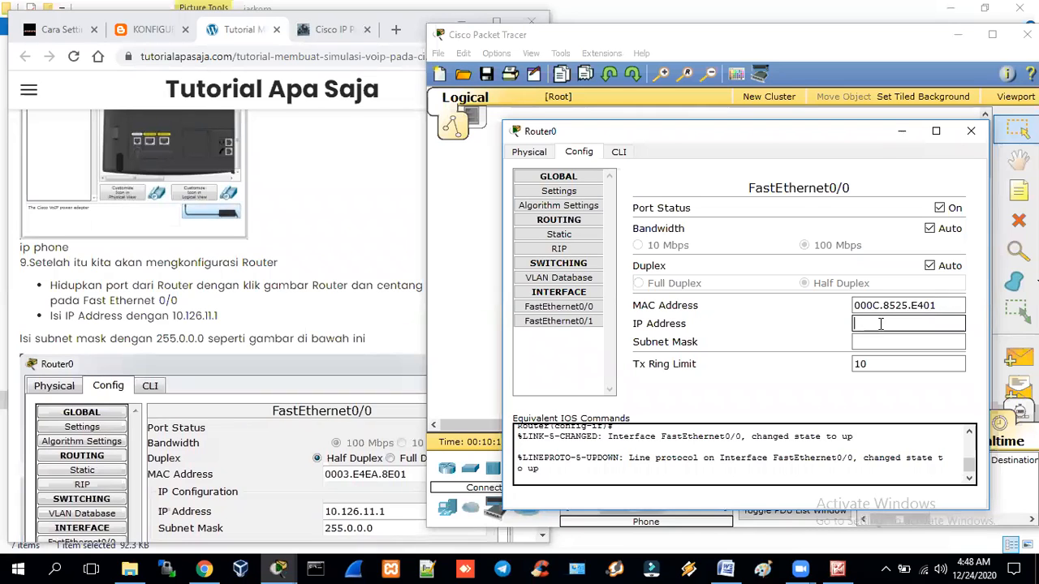
text(10.126.11.1)
click(887, 342)
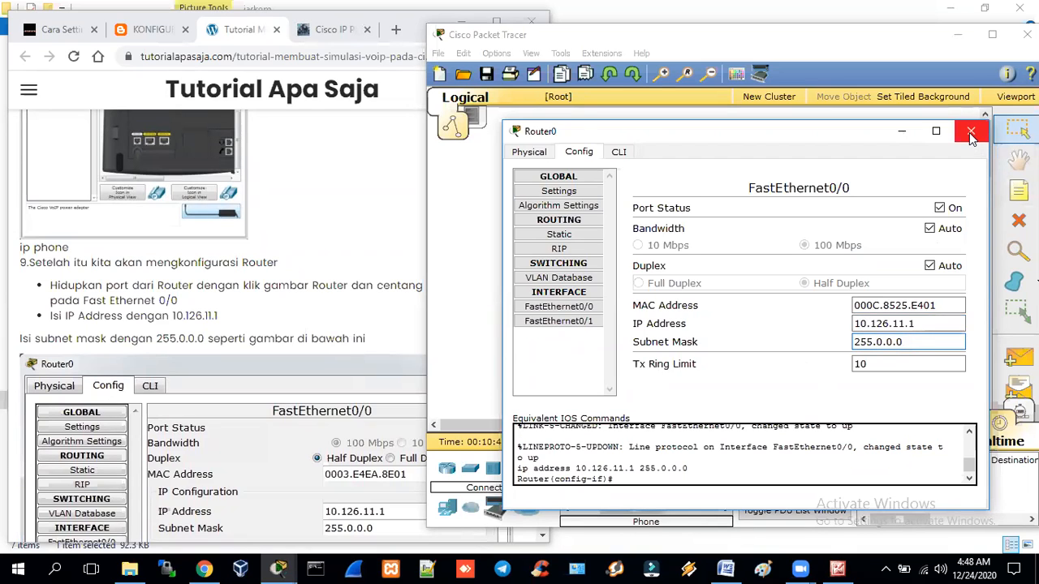
Following the tutorial's command list, exit interface configuration in the router's CLI and create a DHCP pool with "ip dhcp pool voice".
click(320, 332)
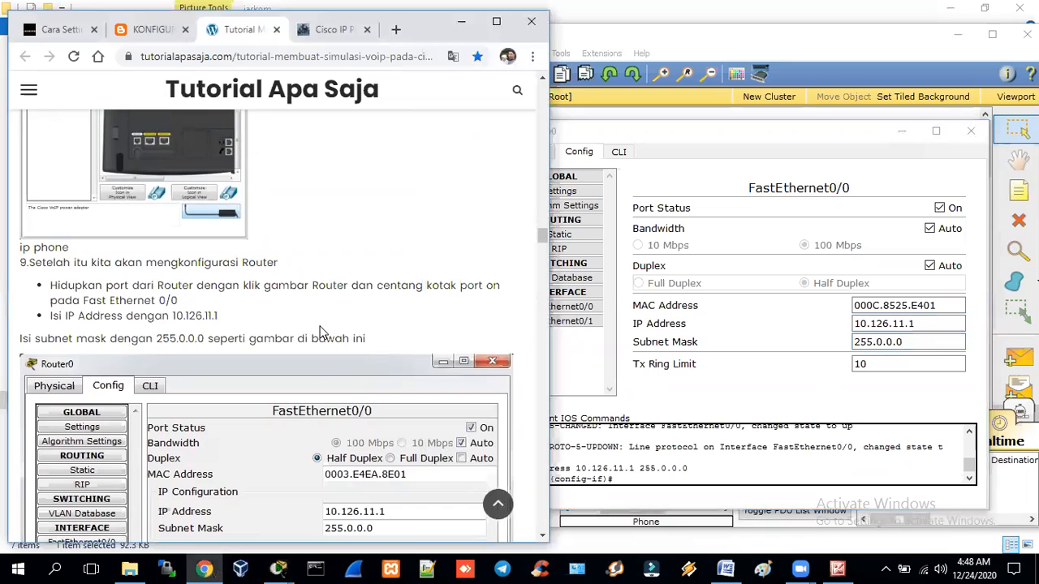
scroll(320, 333, down, 4)
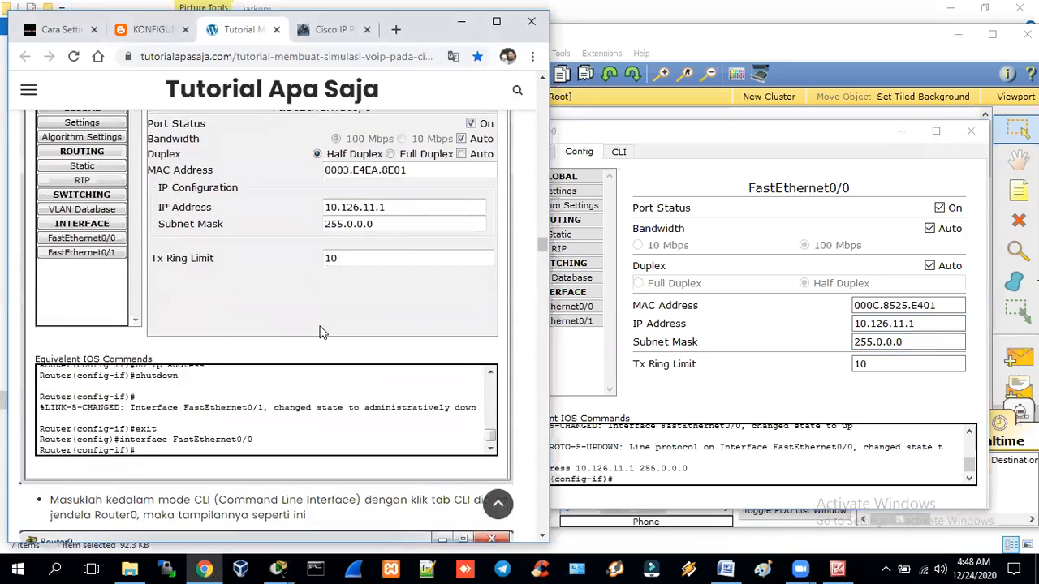
scroll(320, 333, down, 2)
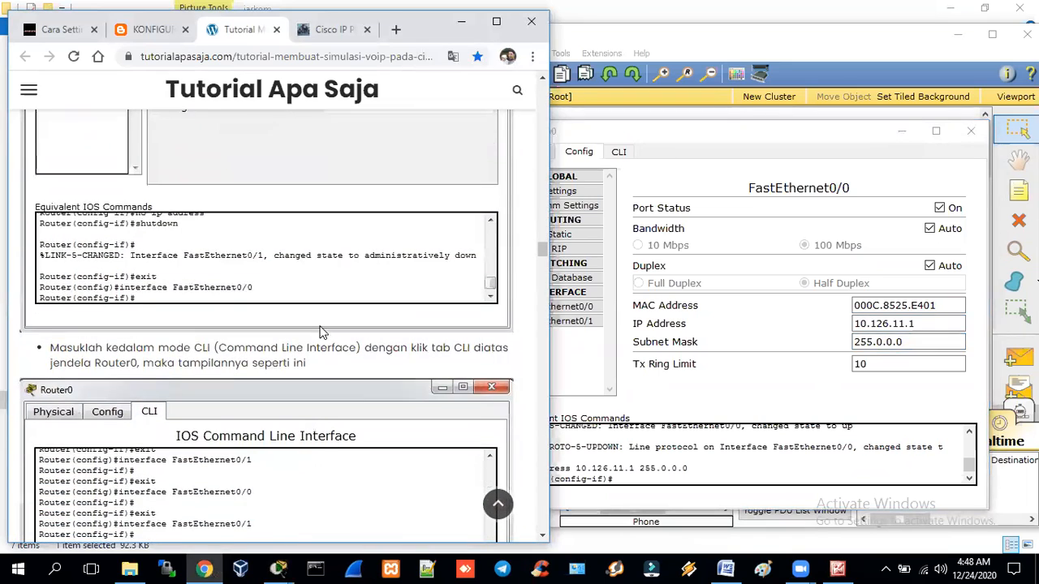
scroll(320, 333, down, 3)
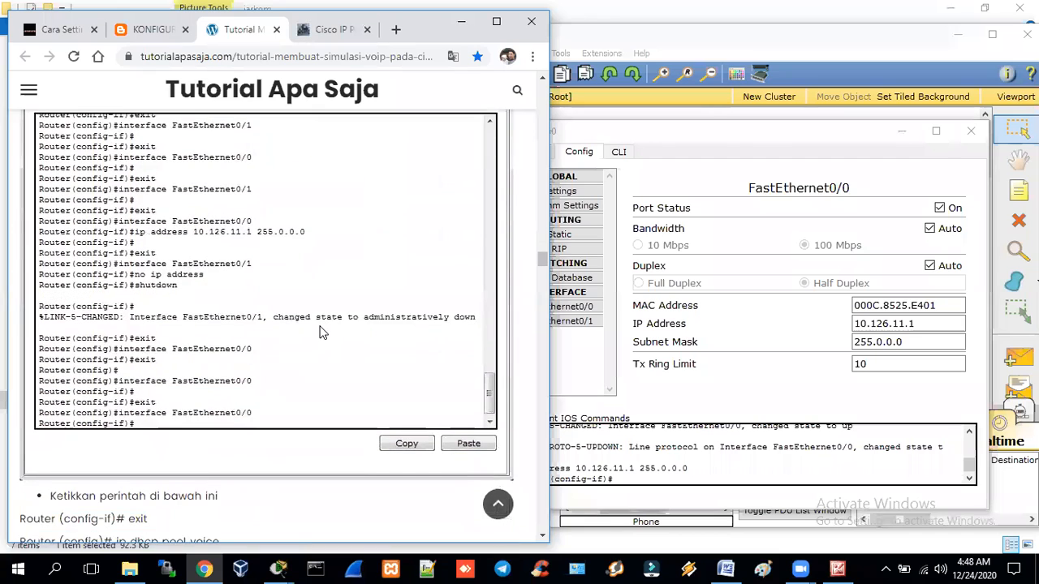
scroll(320, 331, down, 1)
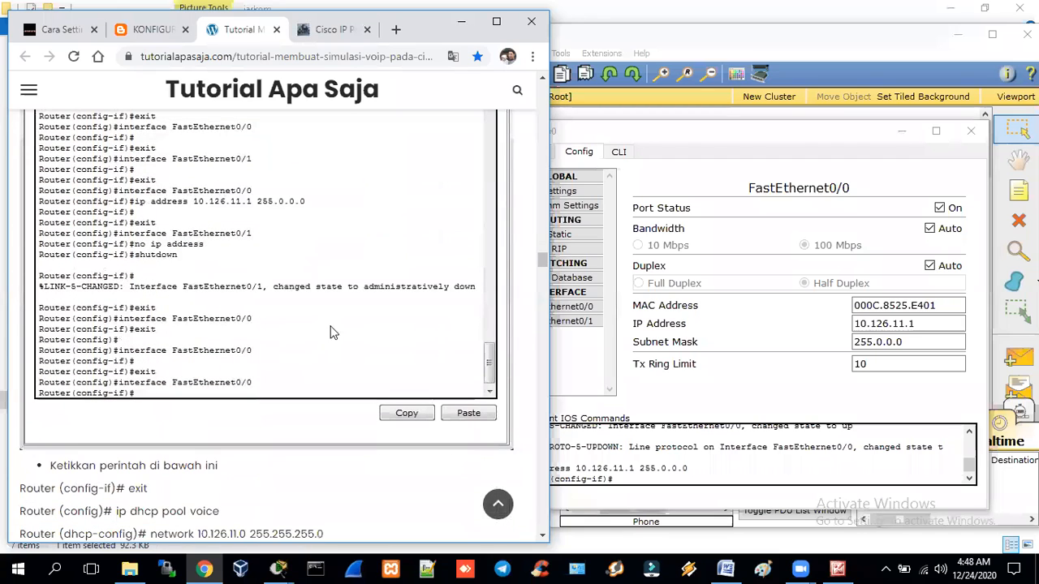
click(618, 152)
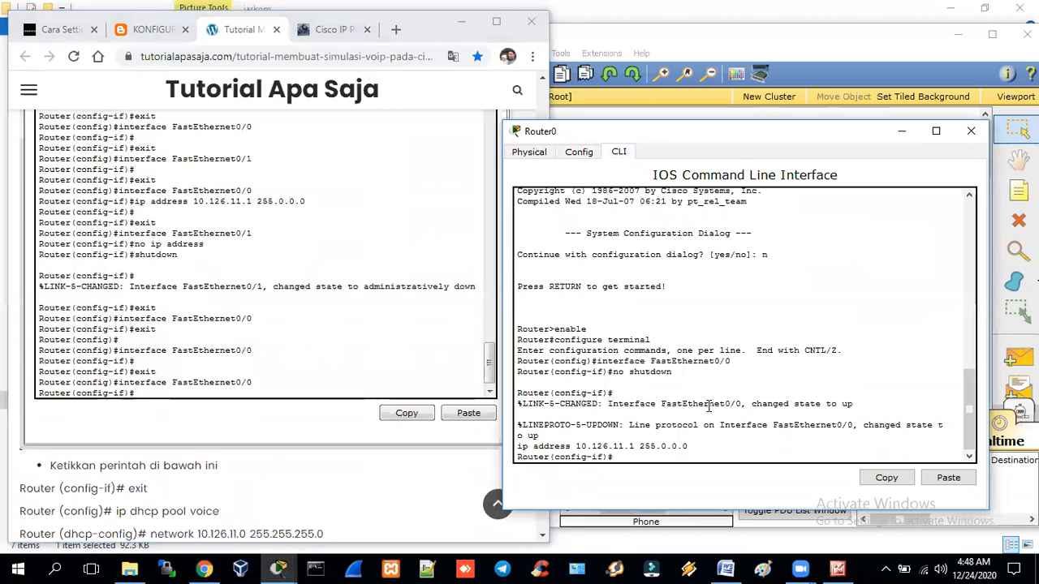
text(exit)
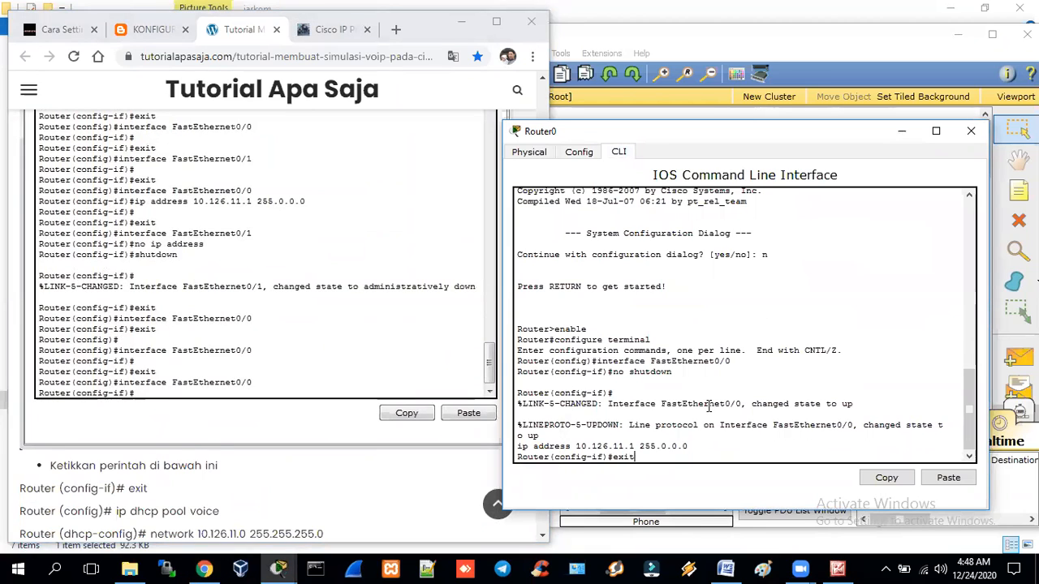
key(Return)
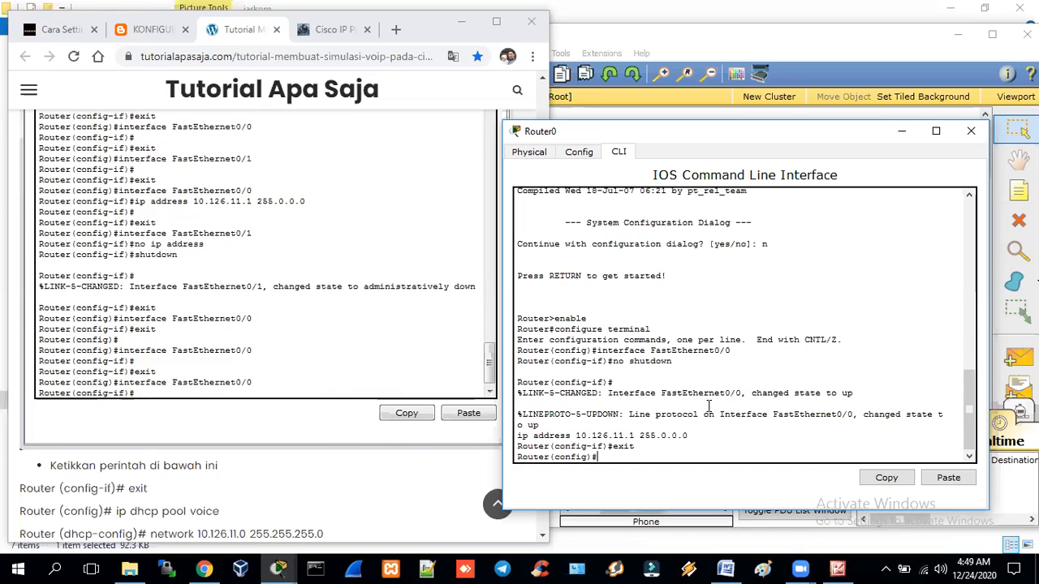
text(ip dhcp pool )
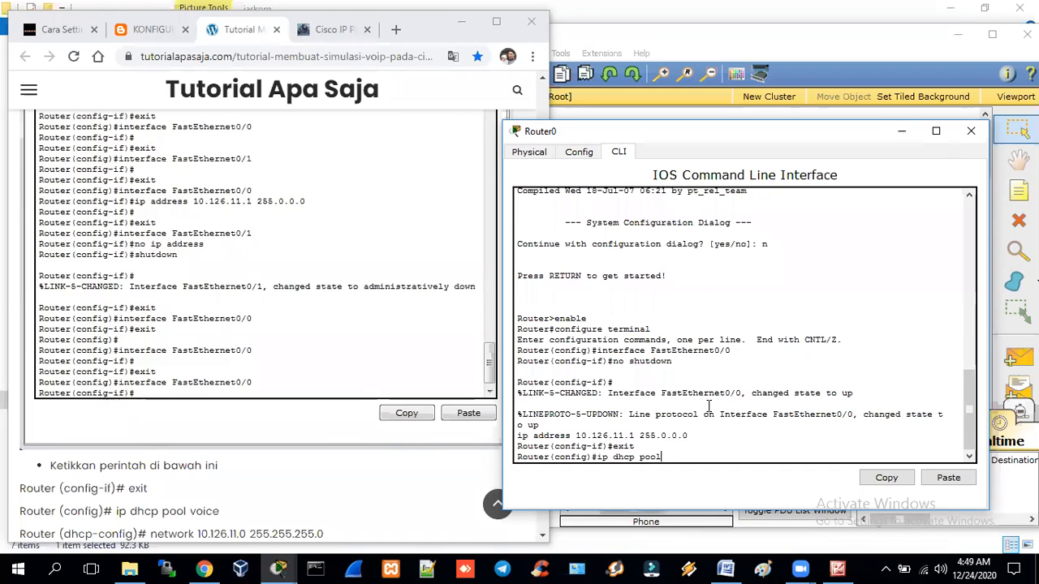
text(voice)
key(Return)
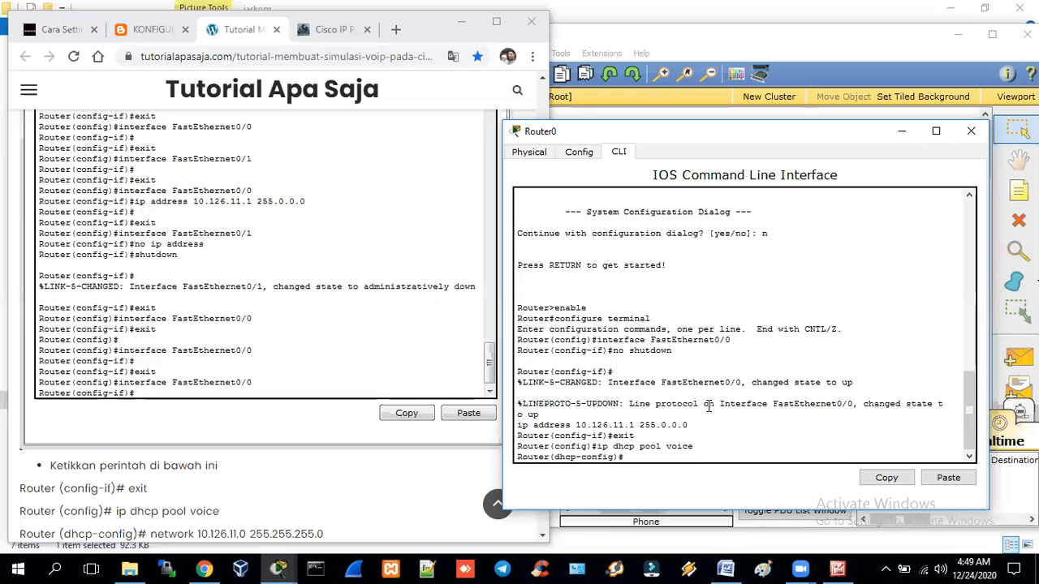
Following the web tutorial's command list, set the voice DHCP pool's network in the router CLI to 10.126.11.0 with mask 255.255.255.0.
click(310, 501)
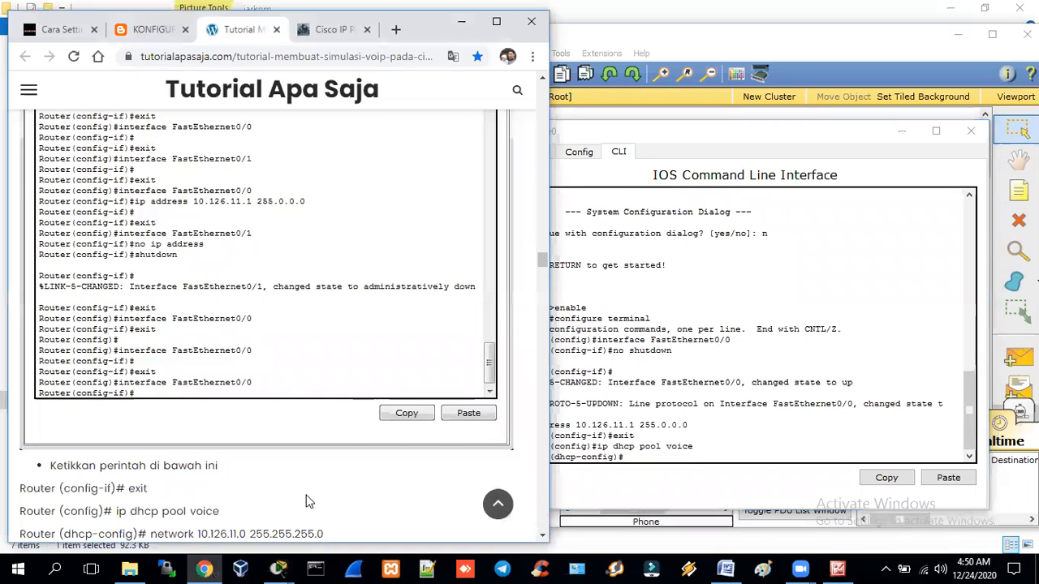
click(543, 538)
scroll(543, 538, down, 4)
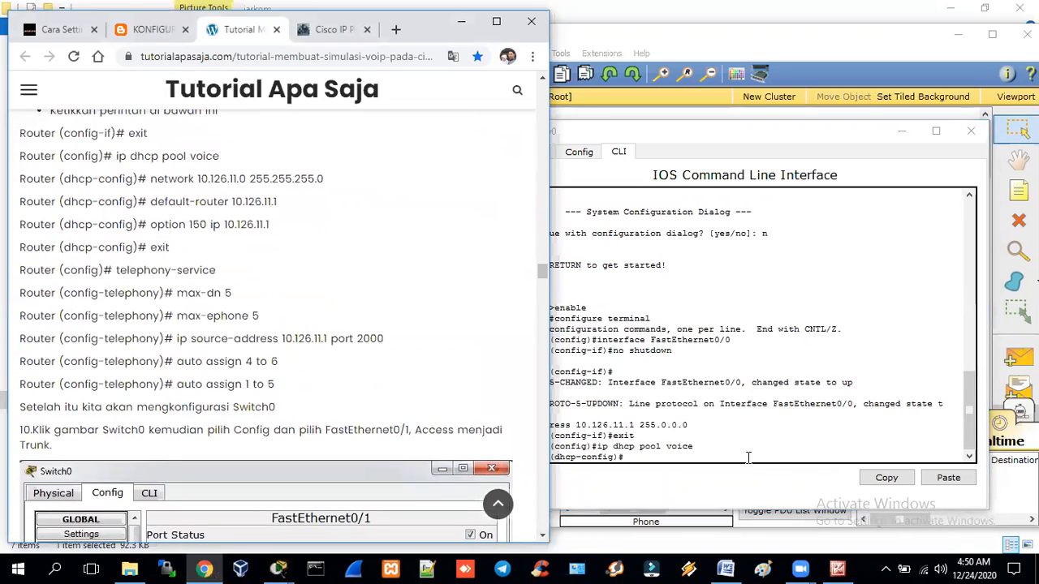
click(744, 460)
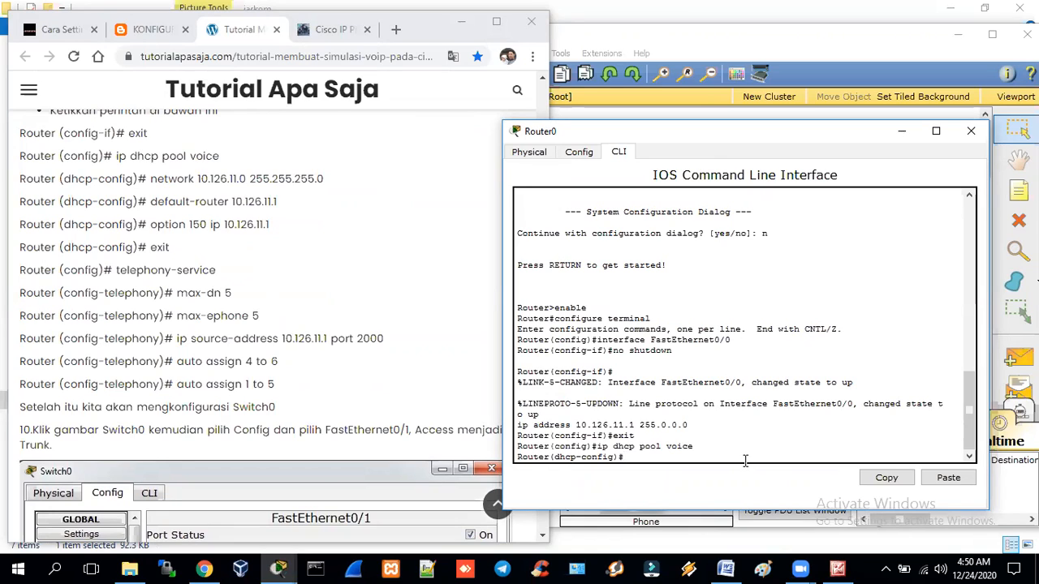
text(network 10.126)
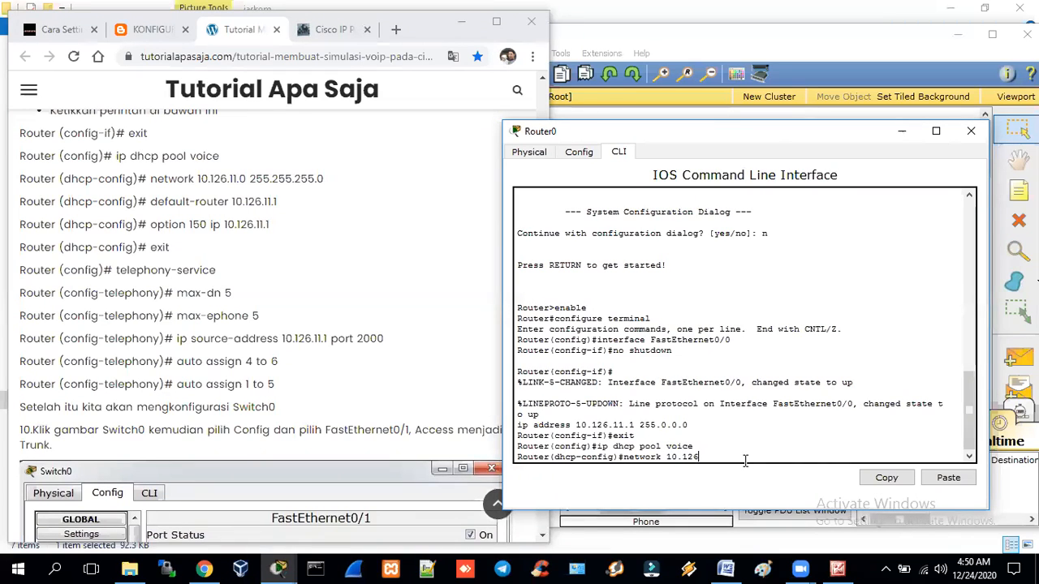
text(.11.0 25)
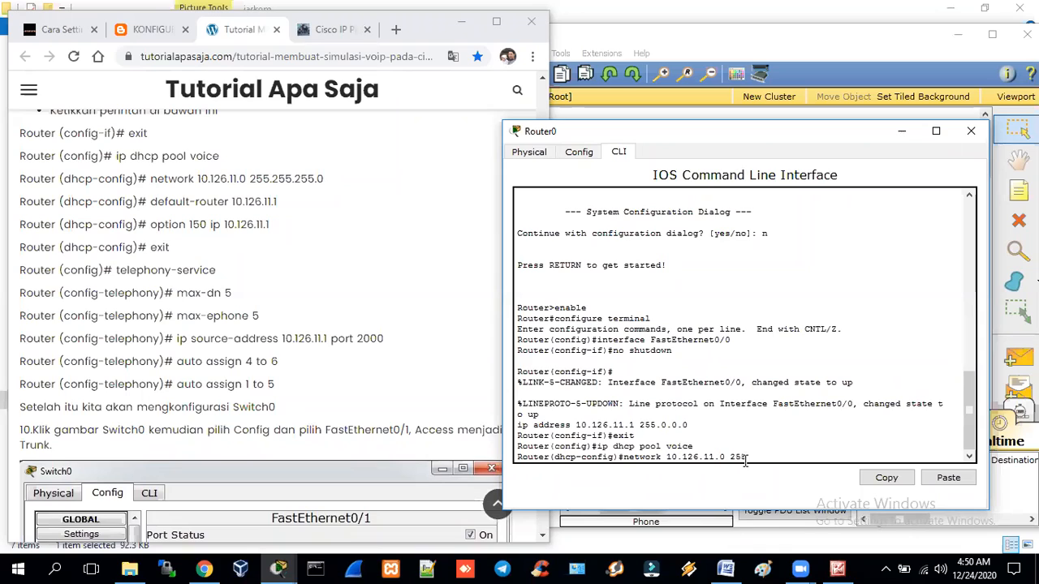
text(5.255.255)
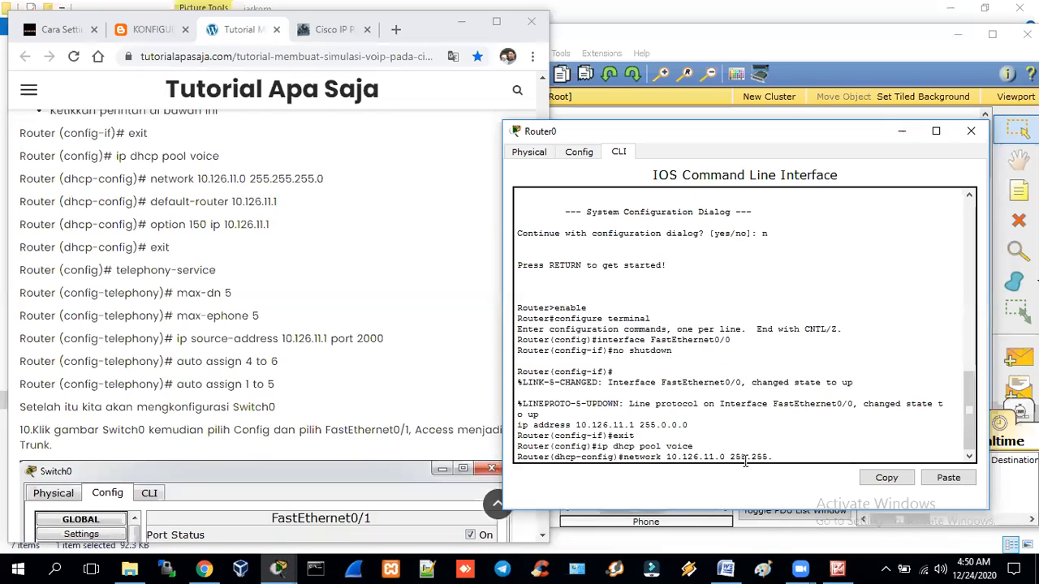
text(.0)
key(Return)
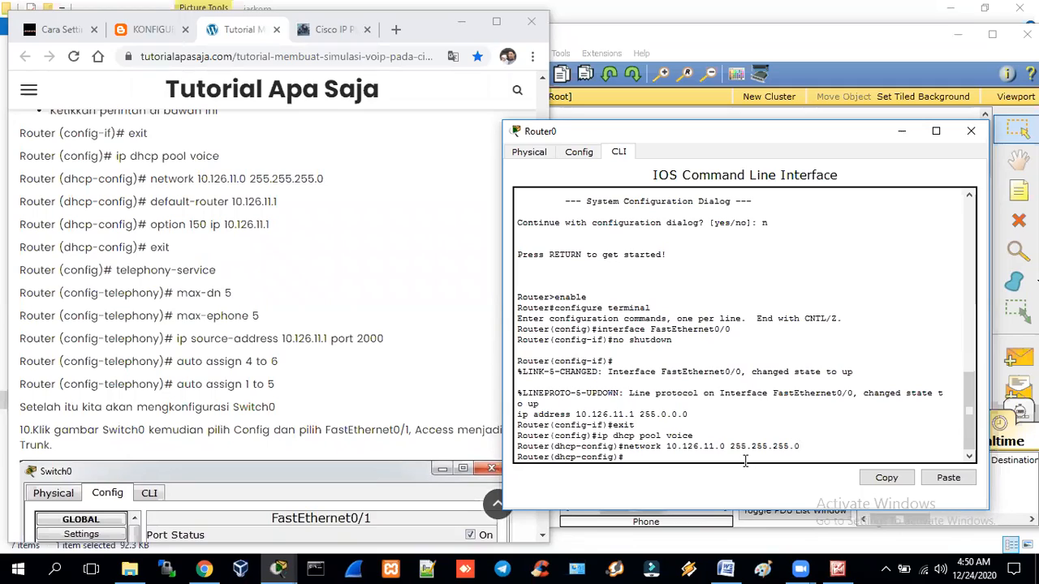
Give the DHCP pool default router 10.126.11.1 and option 150 IP 10.126.11.1, and exit DHCP configuration.
text(default-router)
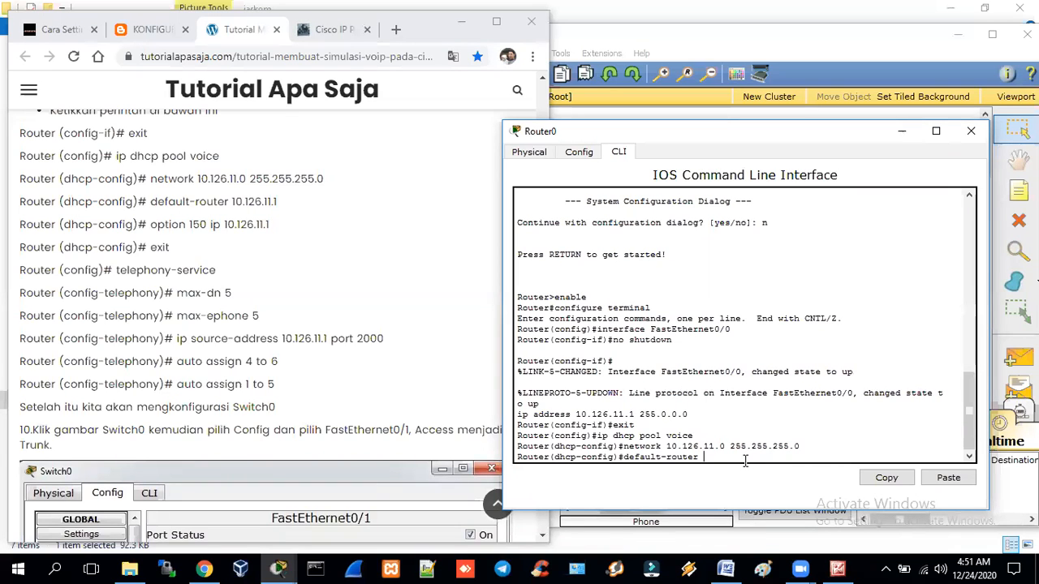
text(10.126.11.1)
key(Return)
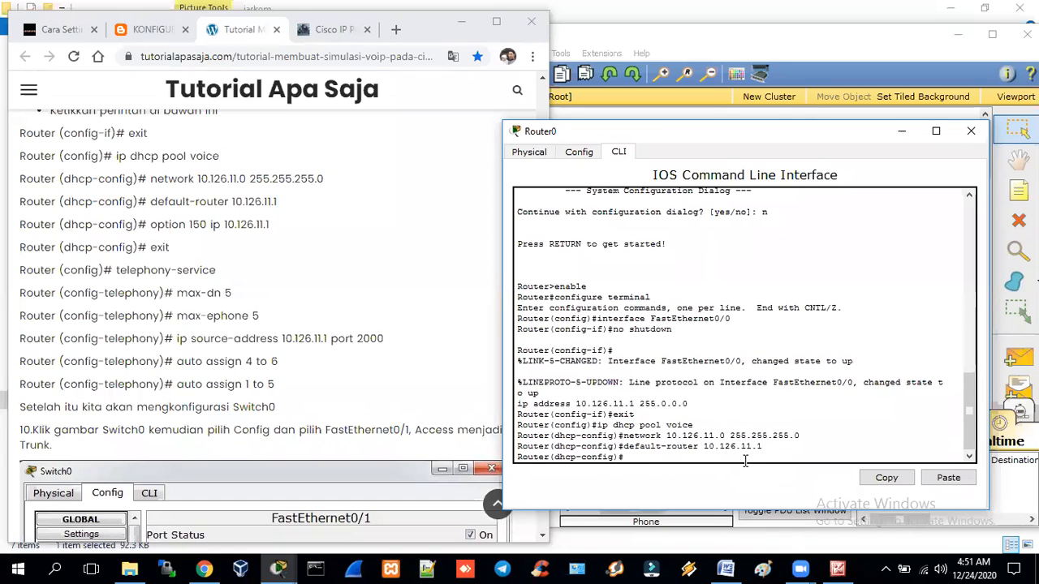
text(option 150 ip 10.126.11.1)
key(Return)
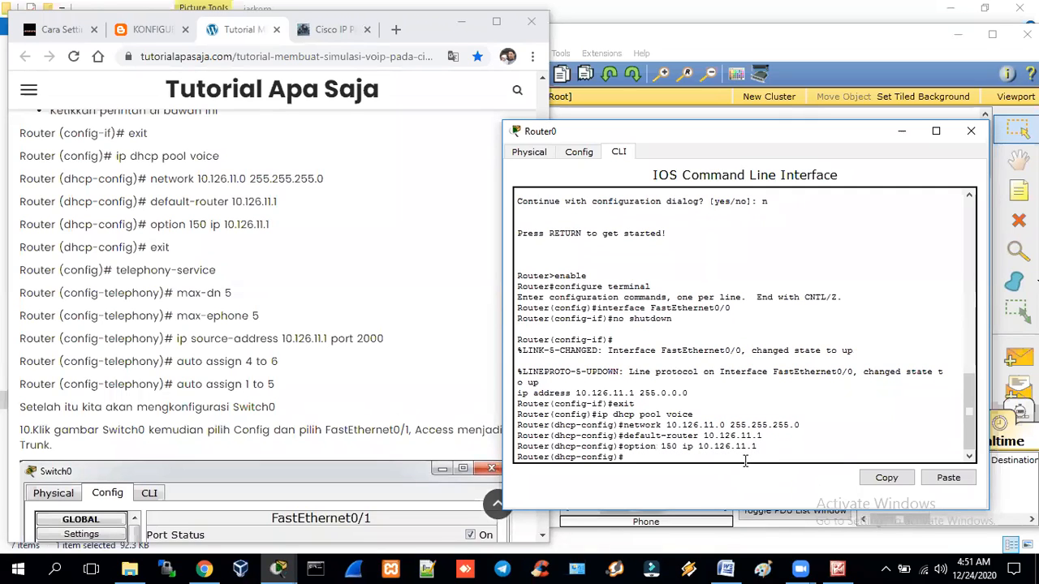
text(exit)
key(Return)
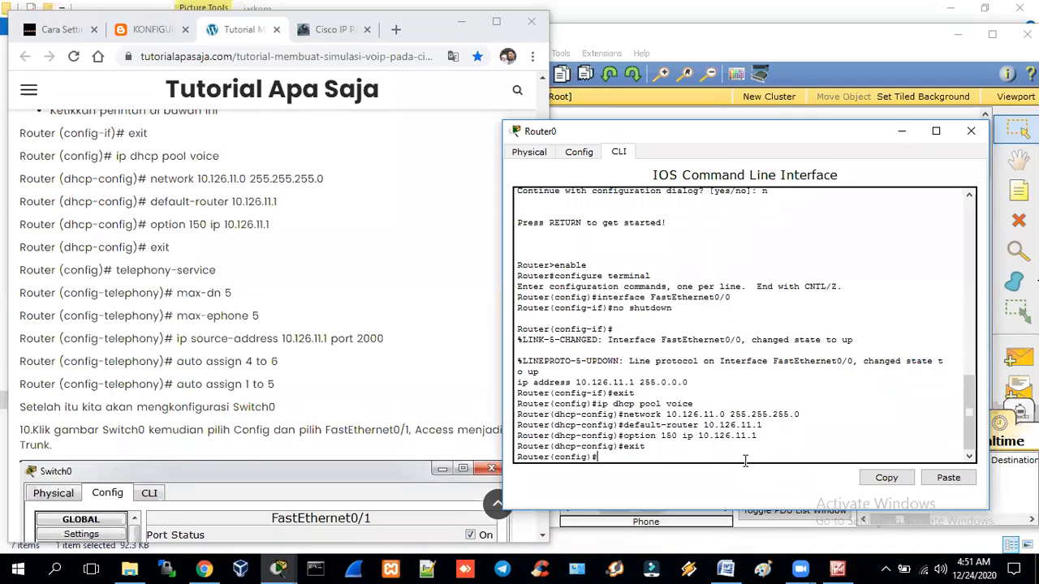
Enter telephony-service configuration on the router and set max-dn to 5.
text(tele)
key(Tab)
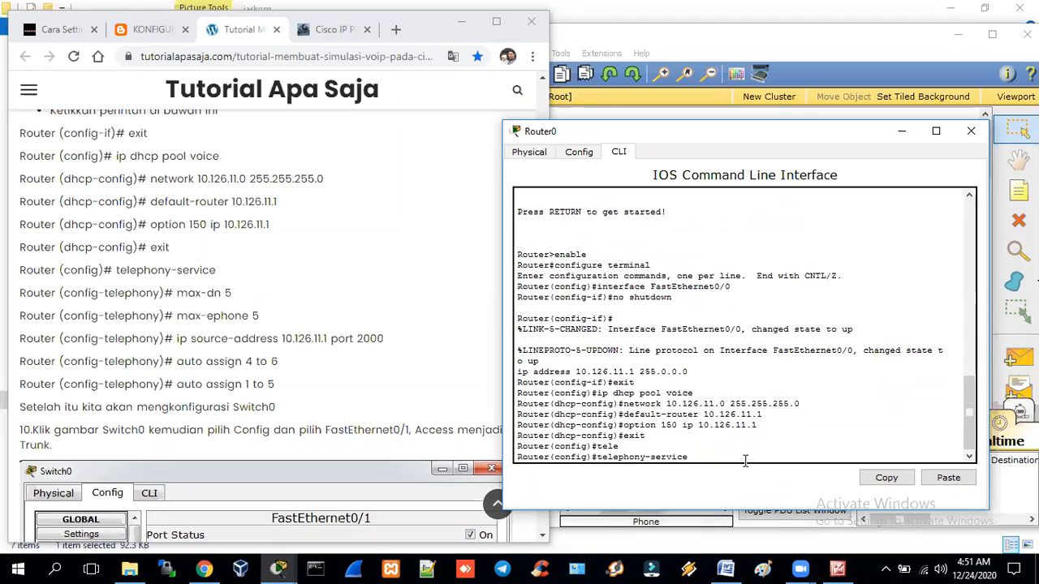
key(Return)
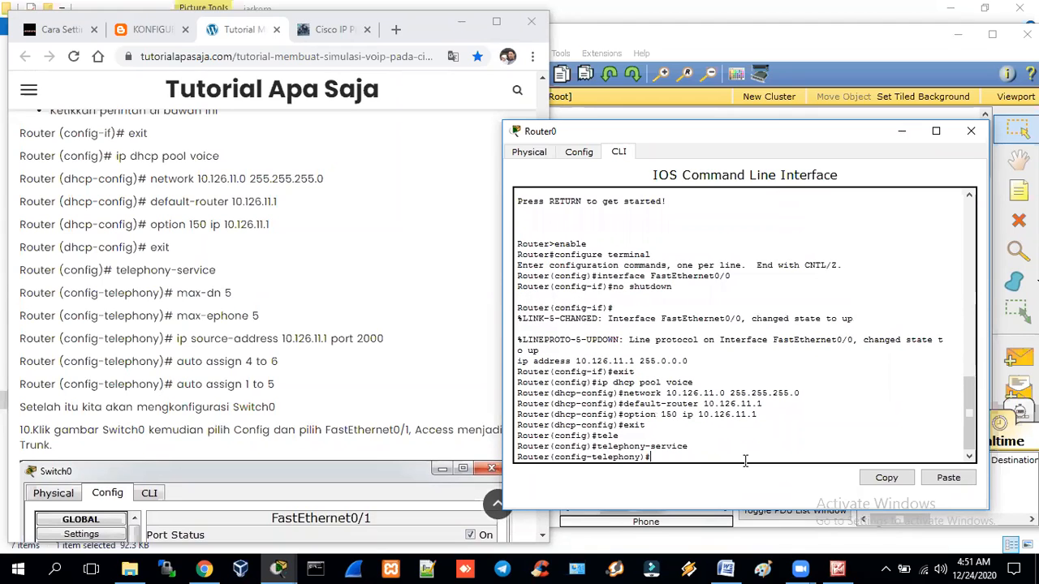
text(max-dn 5)
key(Return)
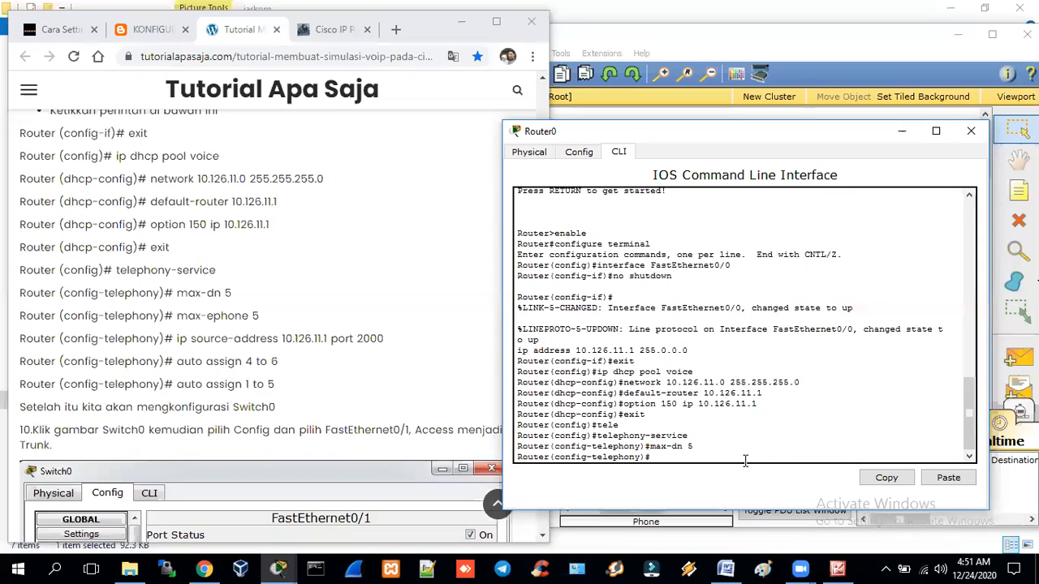
Set the telephony service's max-ephone to 5, correcting the misspelled command.
text(max-)
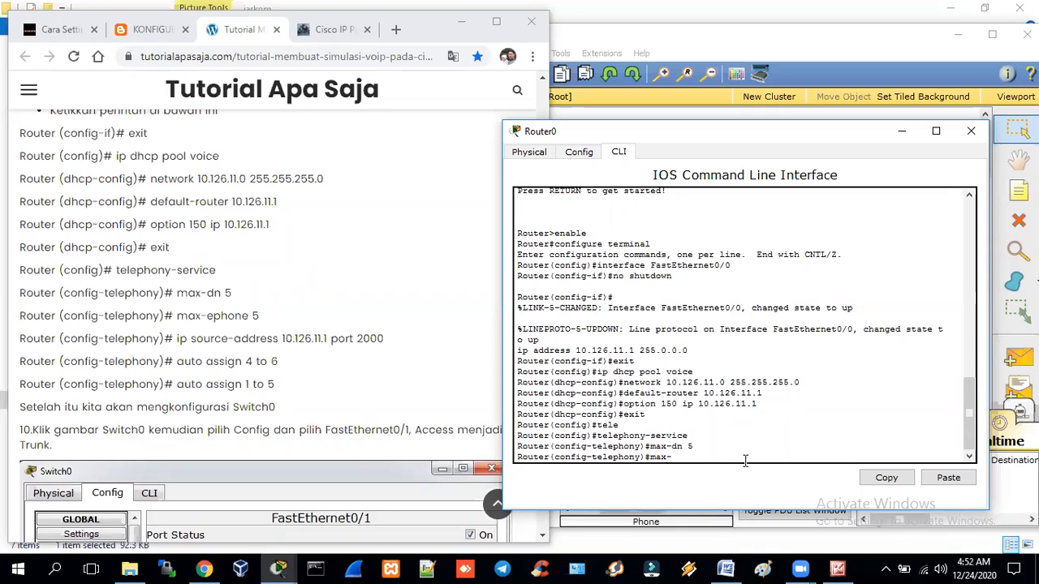
text(exphone 5)
key(Return)
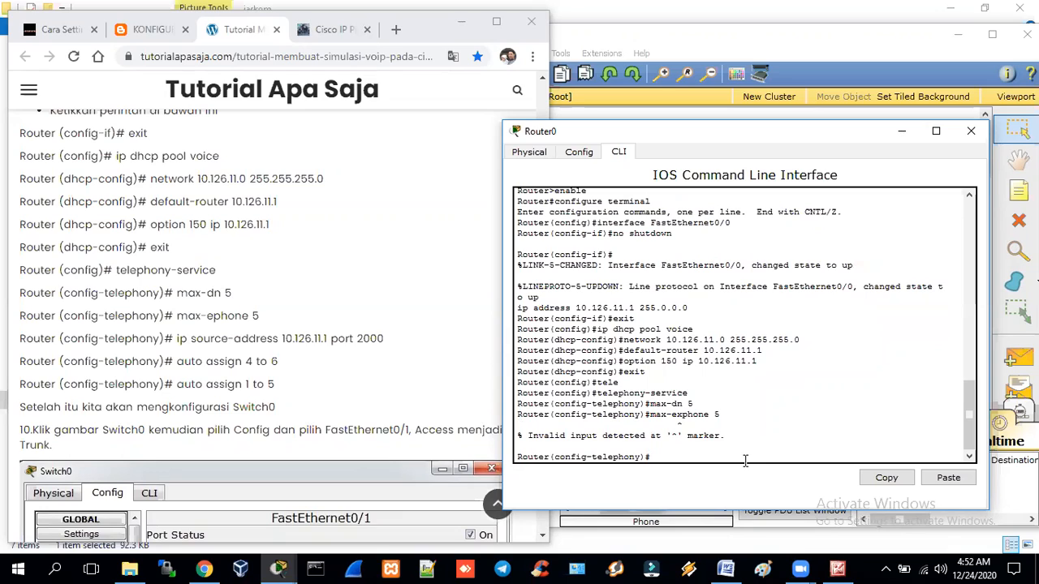
key(Up)
key(Left)
key(Left)
key(Left)
key(BackSpace)
key(Return)
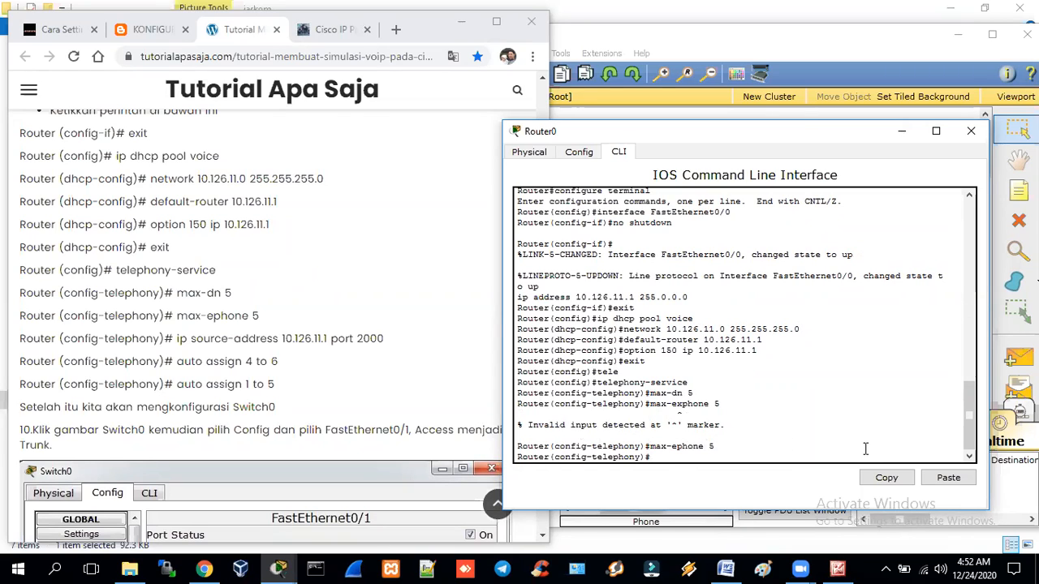
Set the telephony service's IP source address to 10.126.11.1 on port 2000.
text(ip sou)
key(Tab)
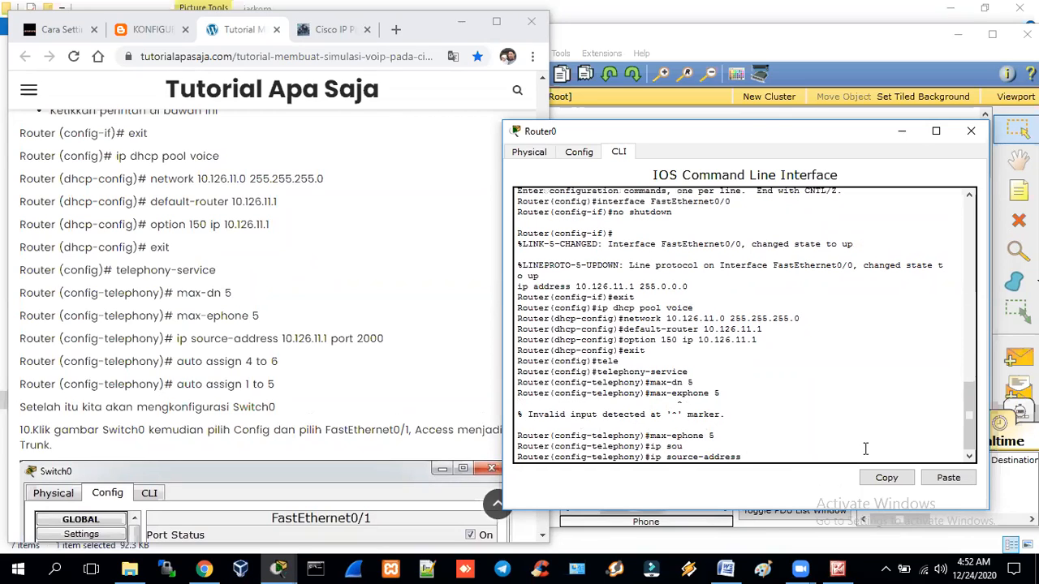
text(10.126.11.1 port 2000)
key(Return)
Add the telephony auto-assign ranges 4 to 6 and 1 to 5 with two auto assign commands.
text(auto assign)
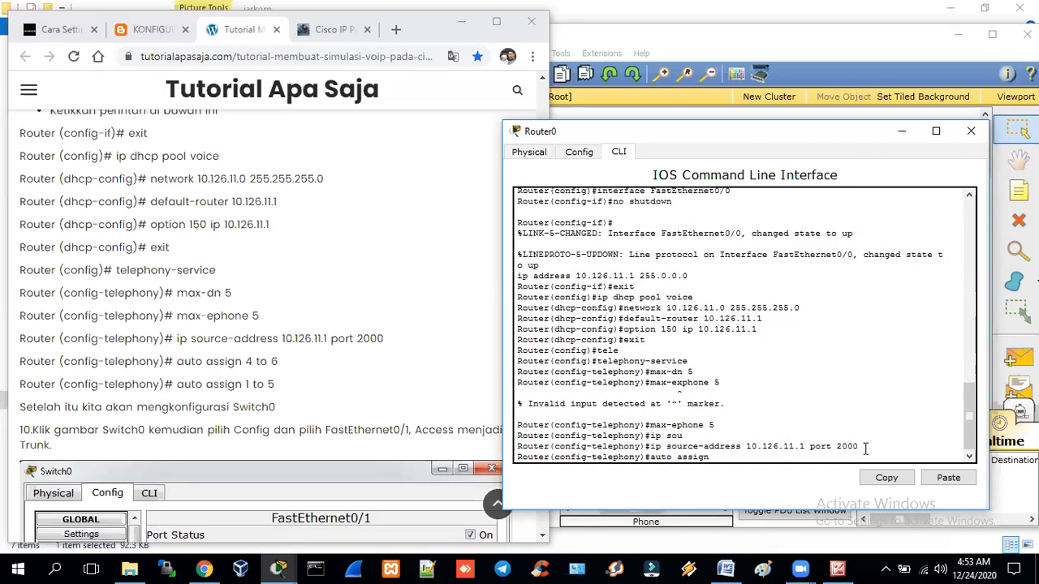
text( 4 to 6)
key(Return)
key(Up)
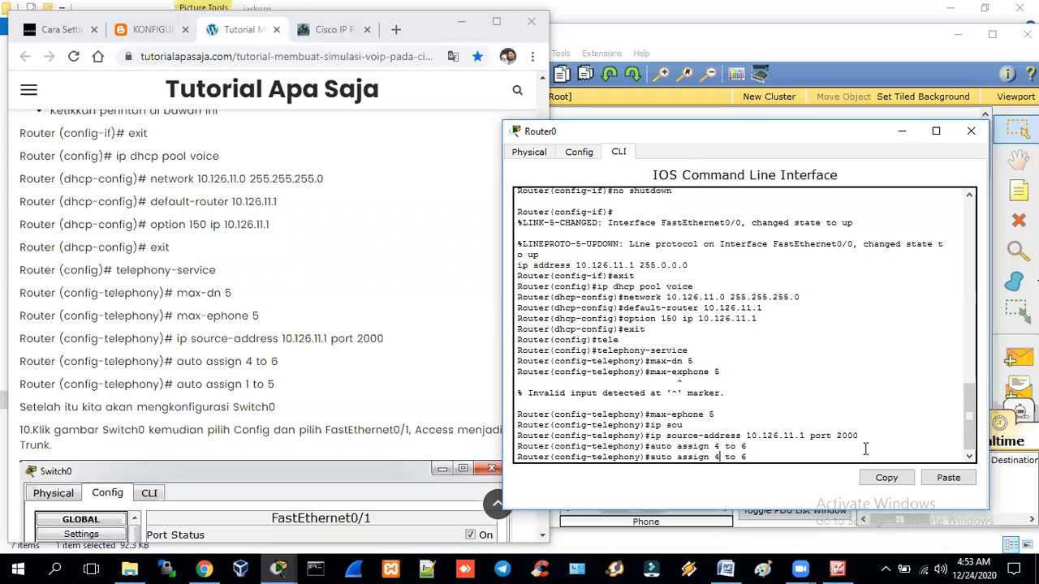
key(BackSpace)
text(1)
key(Right)
key(Right)
key(Right)
key(Right)
key(Delete)
text(5)
key(Return)
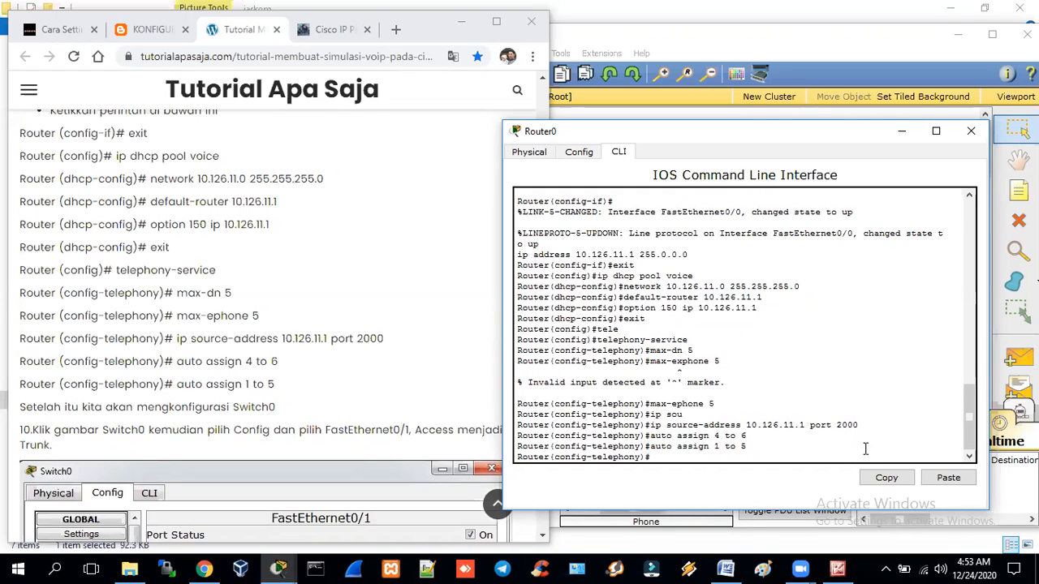
Check tutorial step 10, close the router window in Packet Tracer and open the configuration of Switch0's FastEthernet0/1 port.
click(357, 427)
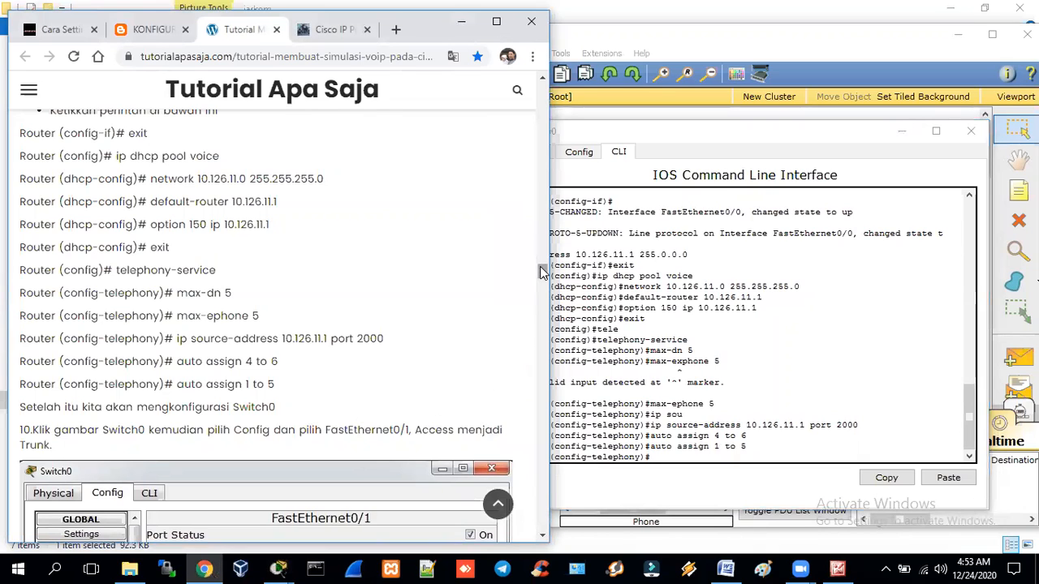
click(726, 127)
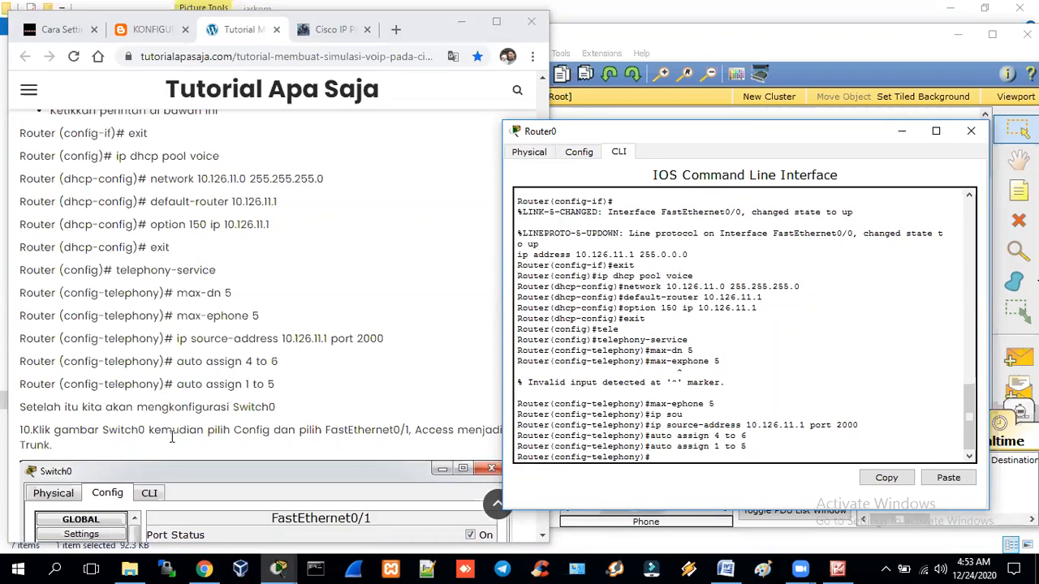
click(973, 133)
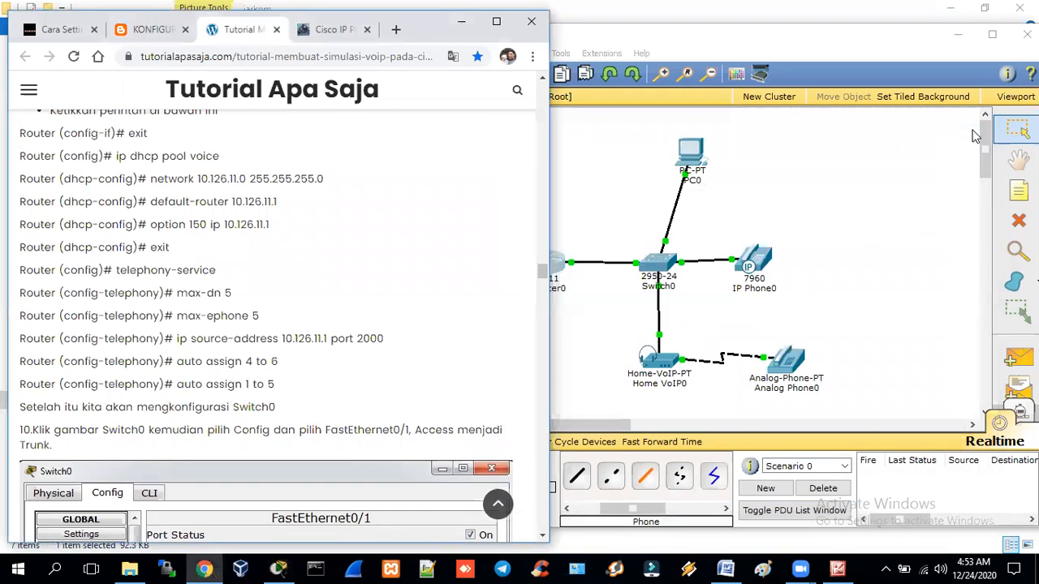
click(661, 273)
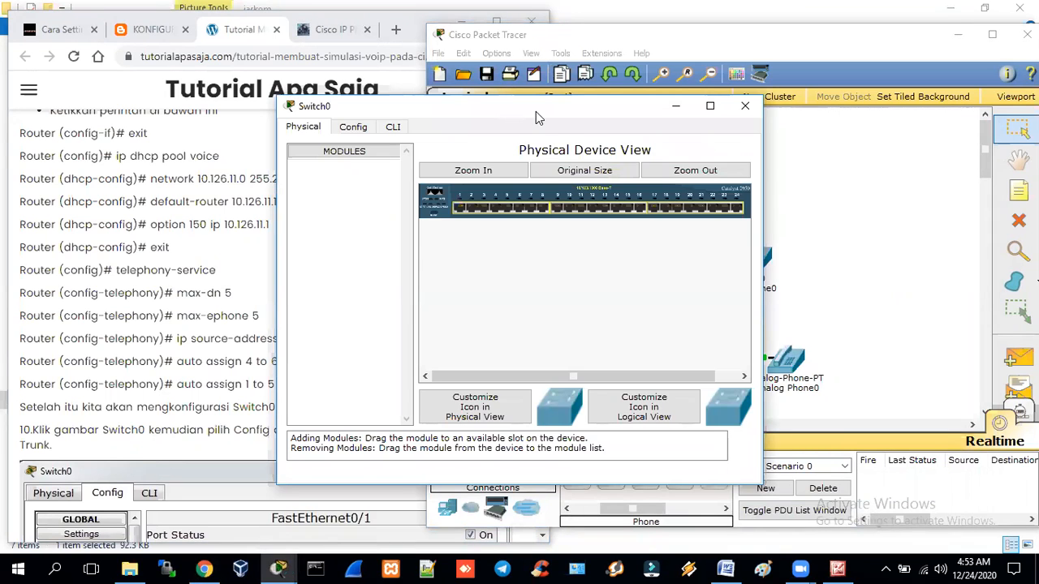
drag(535, 111, 723, 138)
click(541, 154)
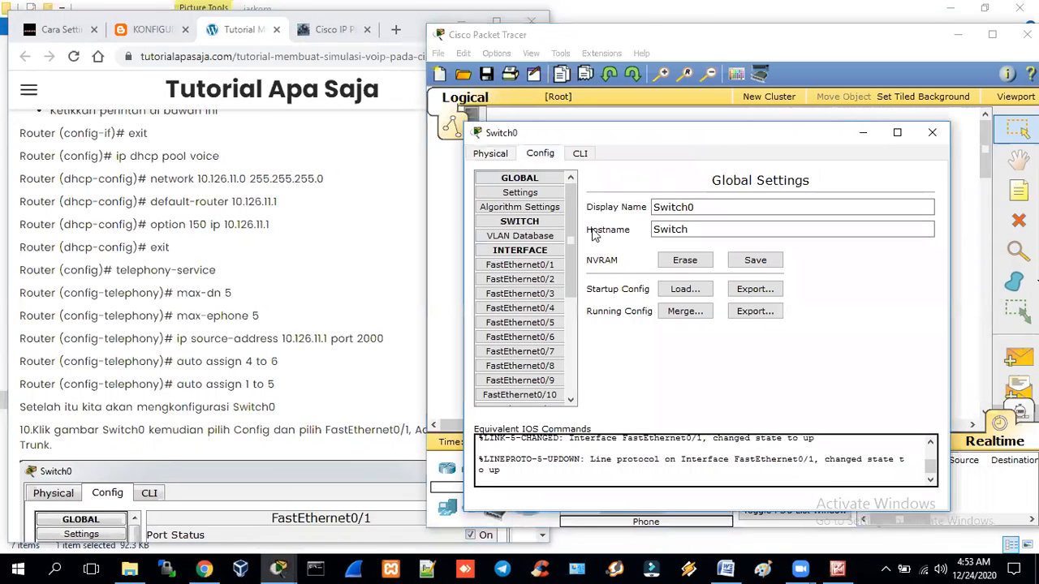
click(543, 265)
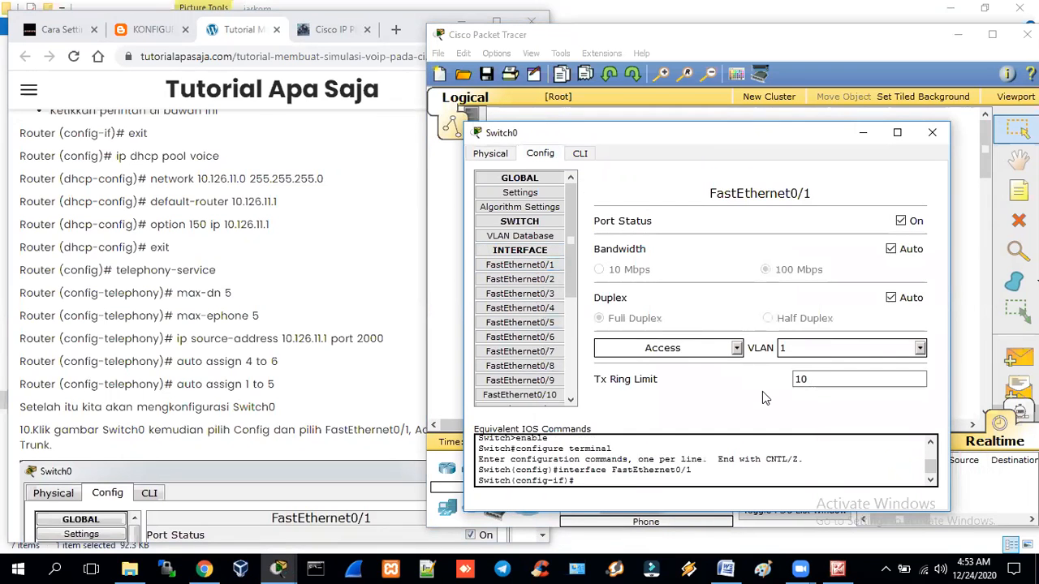
Compare with the tutorial's Switch0 screenshot and change port FastEthernet0/1 from Access to Trunk mode.
click(349, 236)
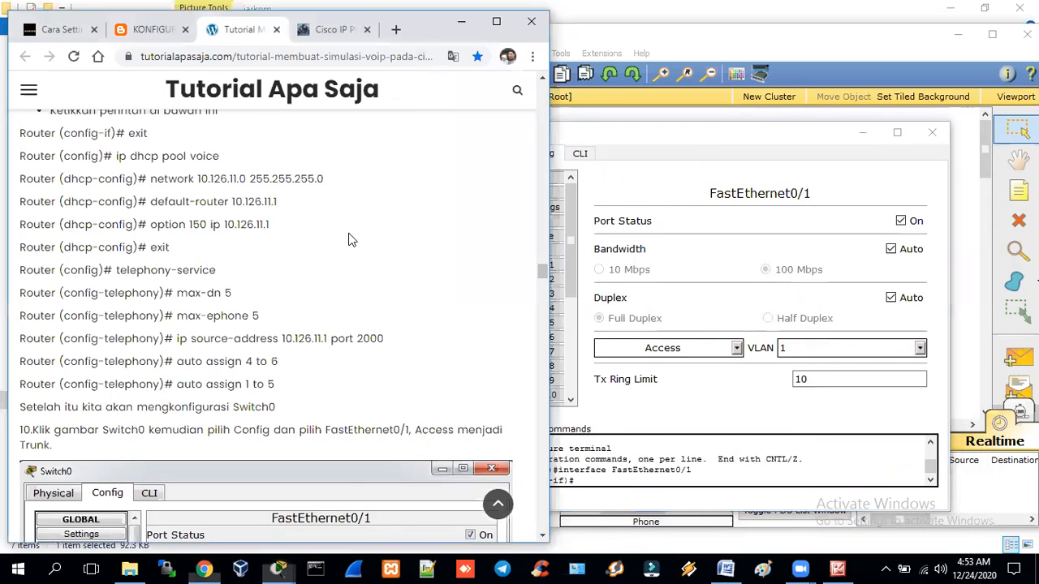
drag(542, 266, 542, 283)
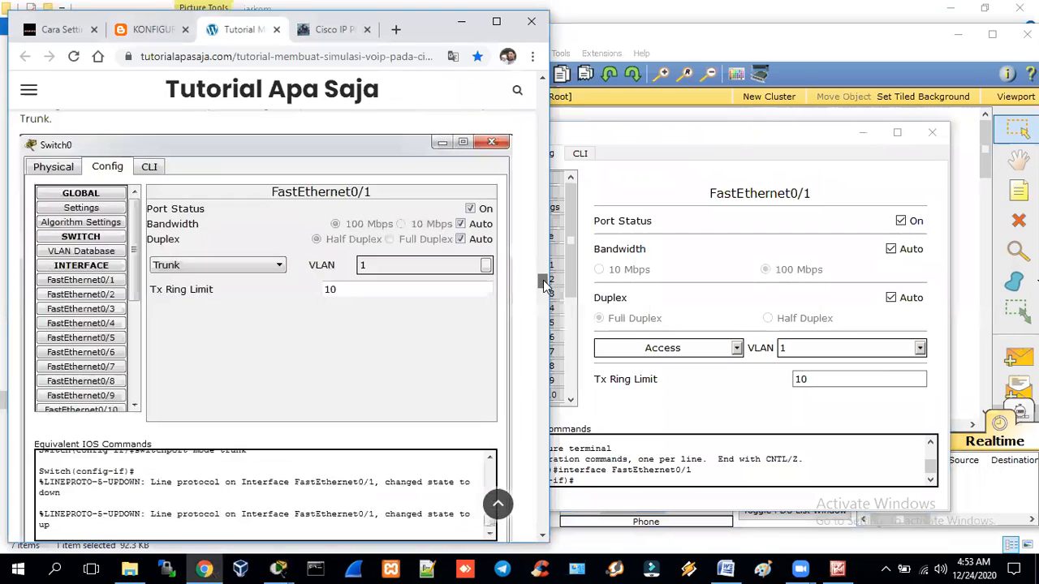
click(677, 135)
drag(676, 136, 751, 137)
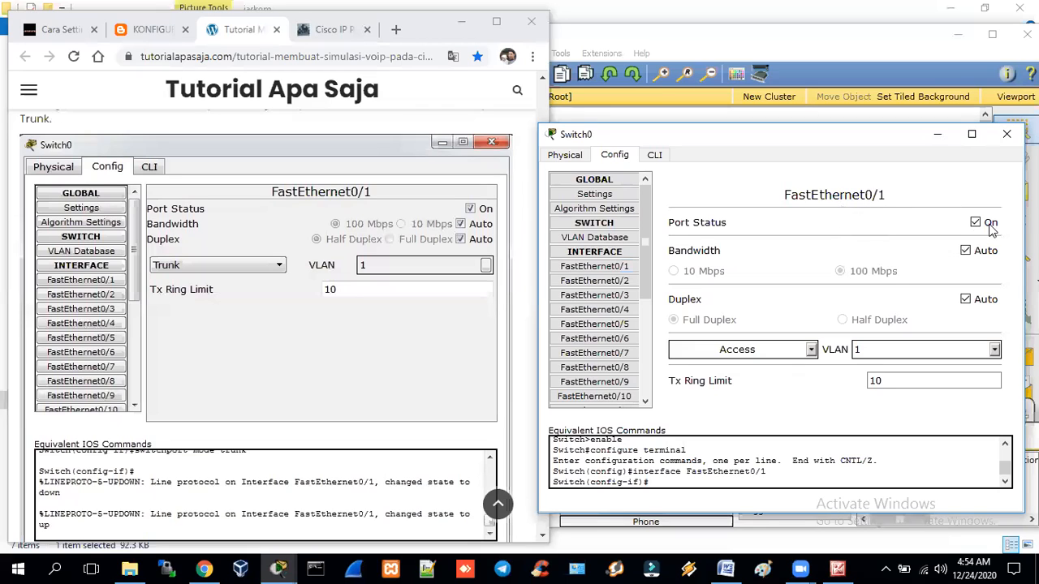
click(811, 350)
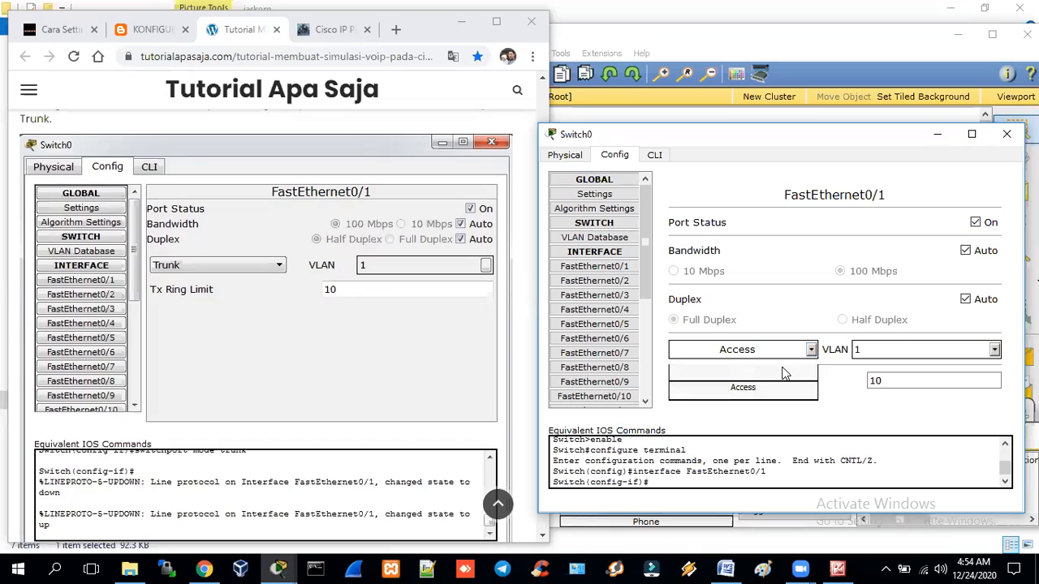
click(784, 373)
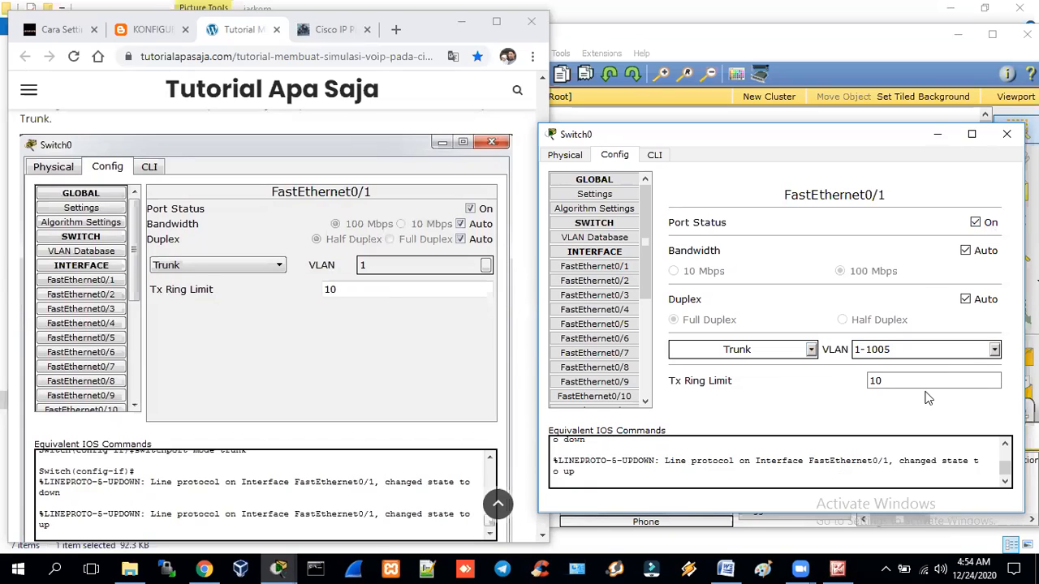
Look through the VLAN choices of the trunk port without changing them and return to the web tutorial.
click(994, 349)
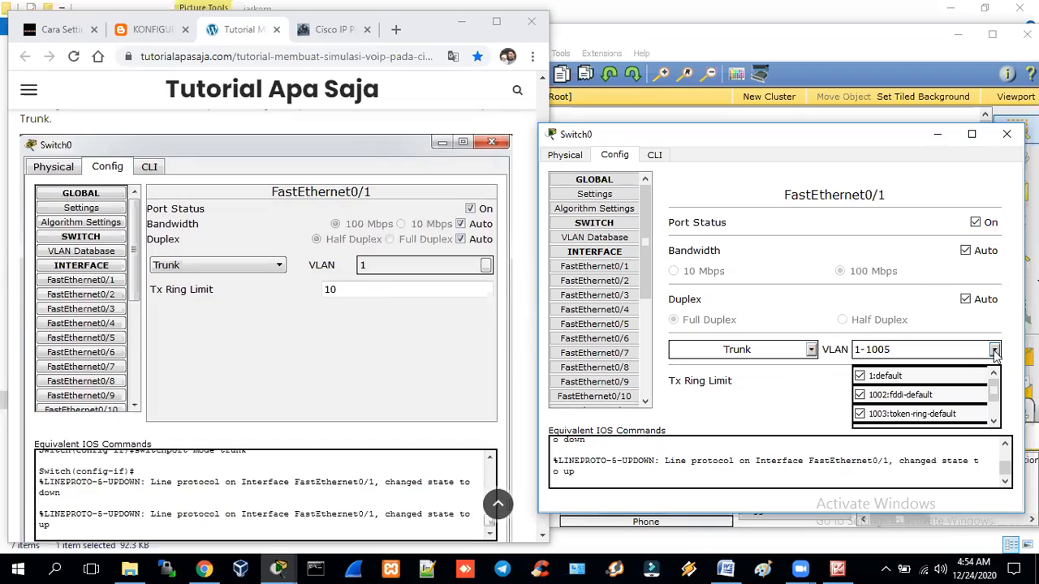
click(760, 406)
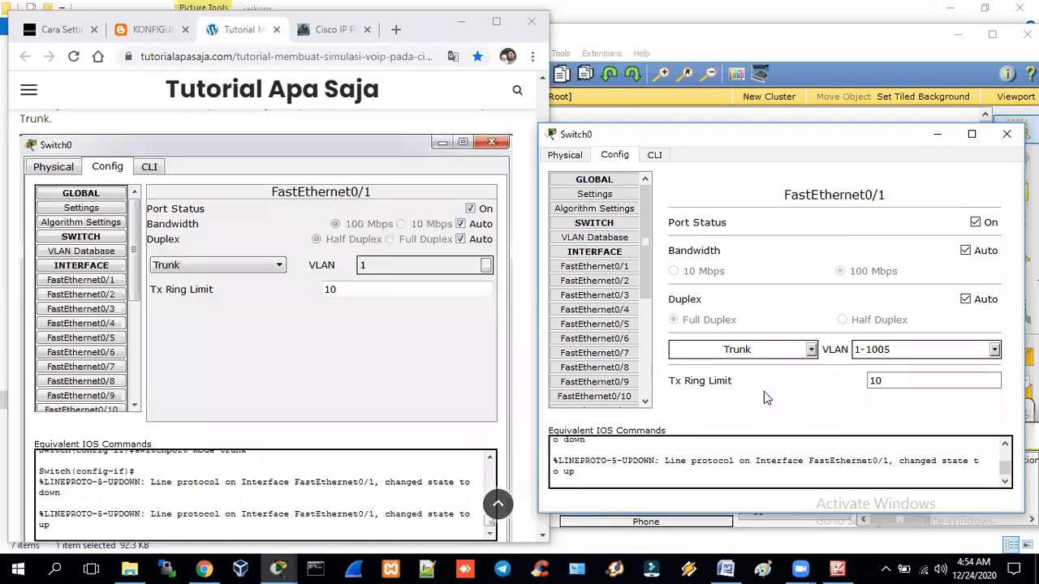
click(417, 371)
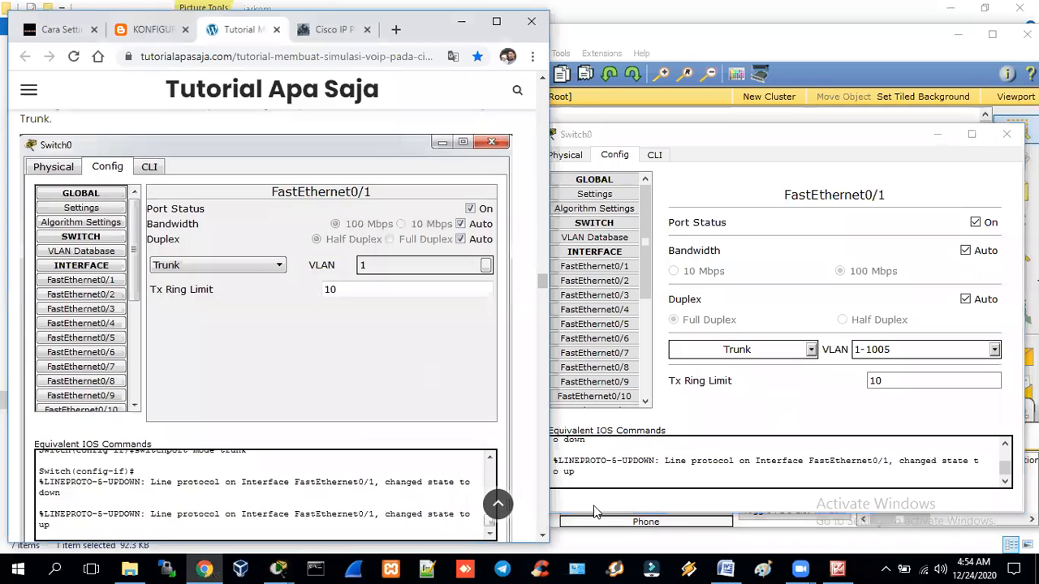
Read the tutorial's switch commands, then in Switch0's CLI leave the interface mode and enter interface range fa0/2-4.
drag(542, 288, 542, 300)
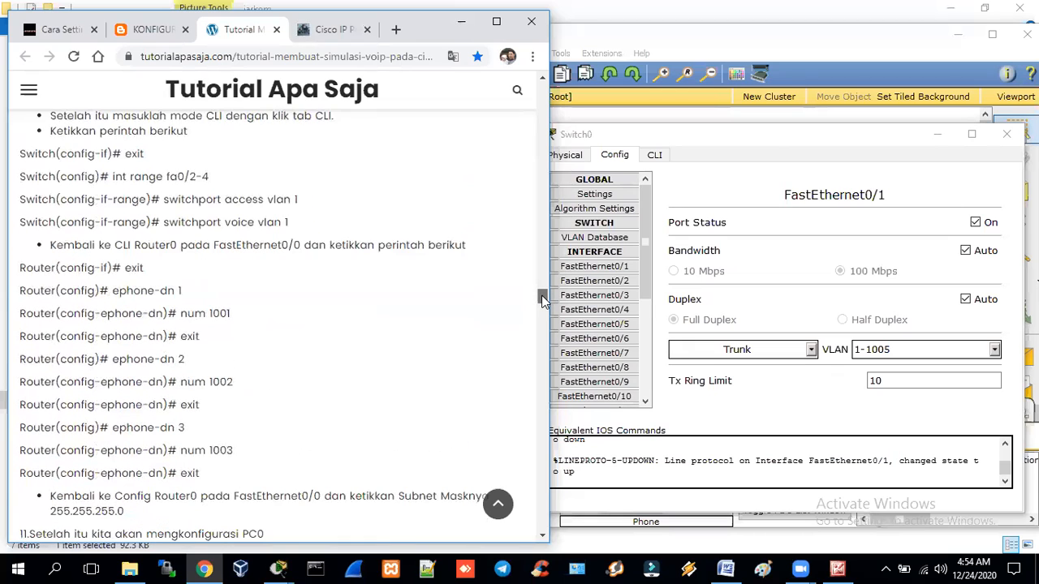
click(654, 155)
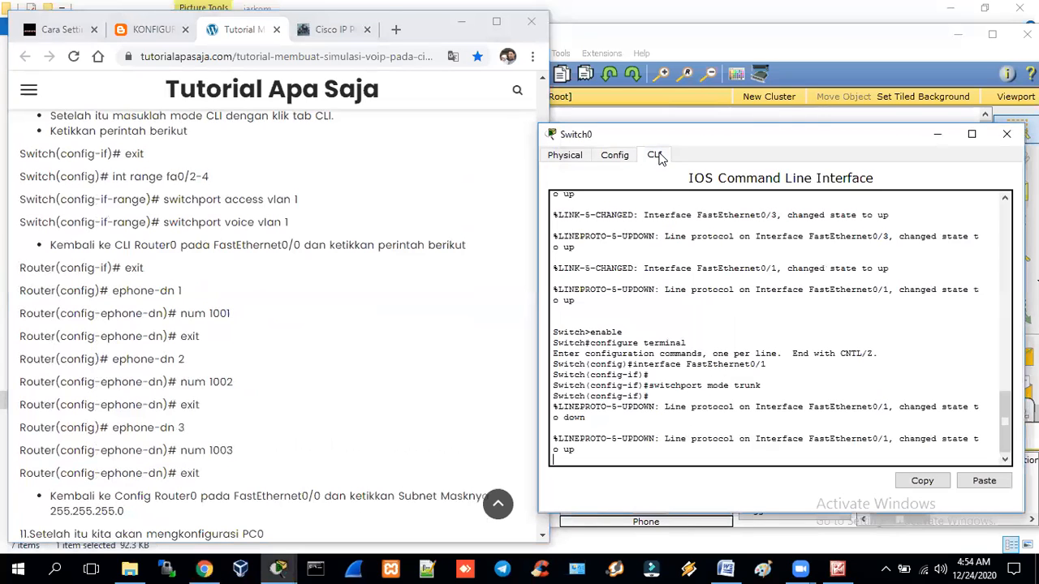
key(Return)
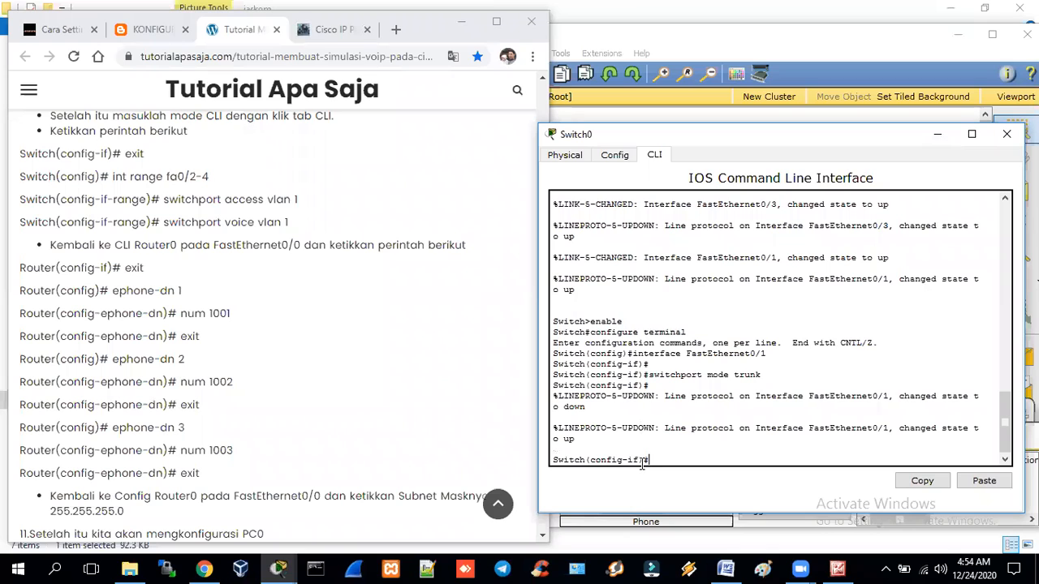
text(exit)
key(Return)
text(itch(config)#int )
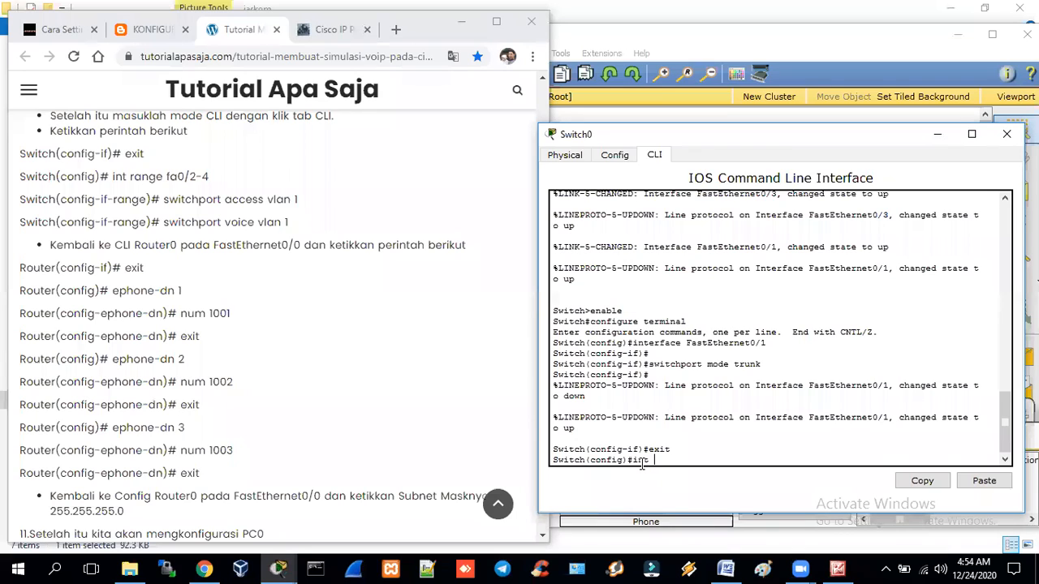
text(range fa0/2-4)
key(Return)
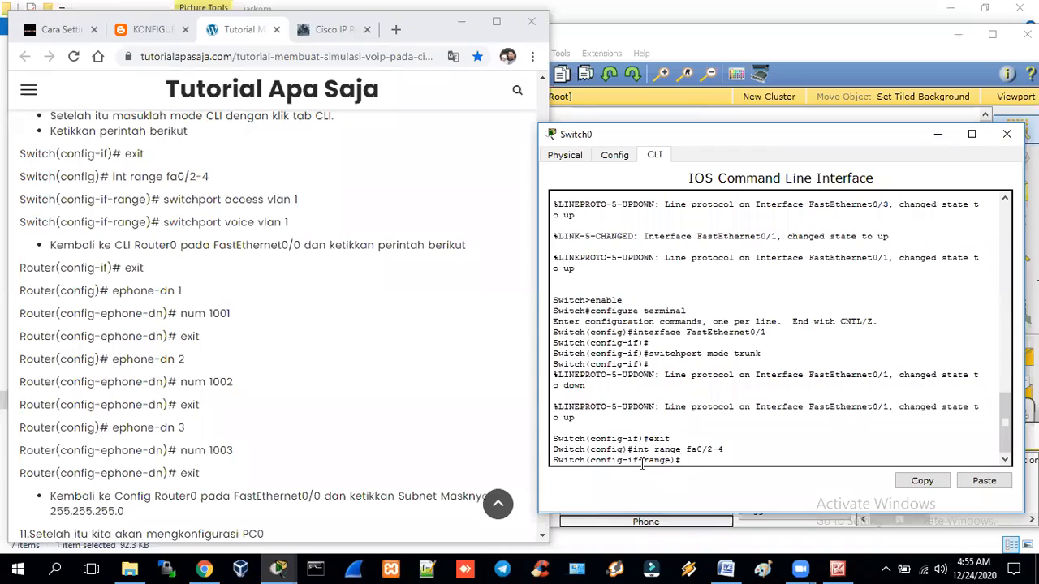
Assign access VLAN 1 and voice VLAN 1 to the selected switch port range and close the Switch0 window.
text(sw acc vlan)
key(BackSpace)
text(1)
key(Return)
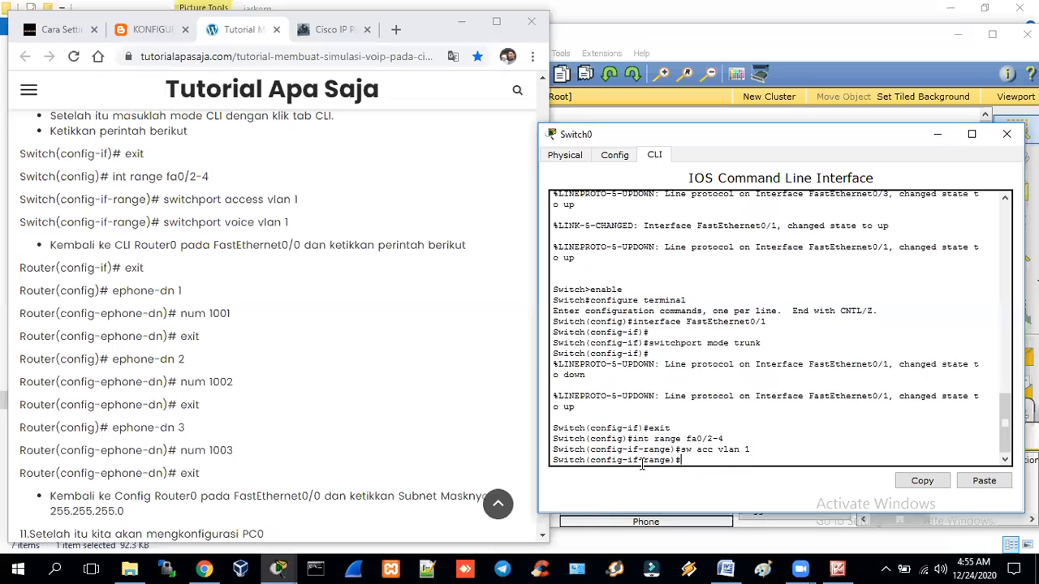
text(sw voice vlan 1)
key(Return)
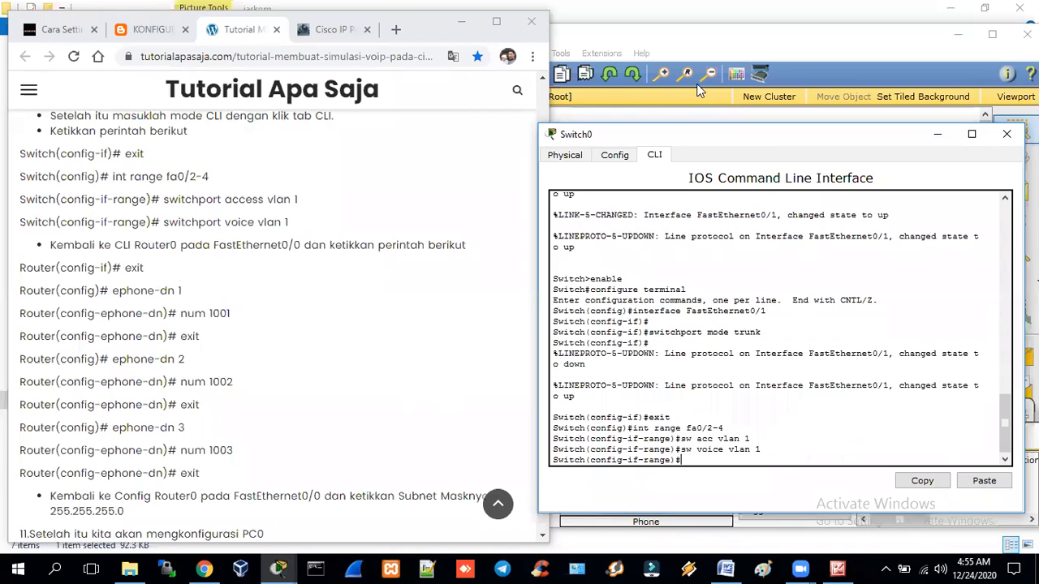
key(alt+F4)
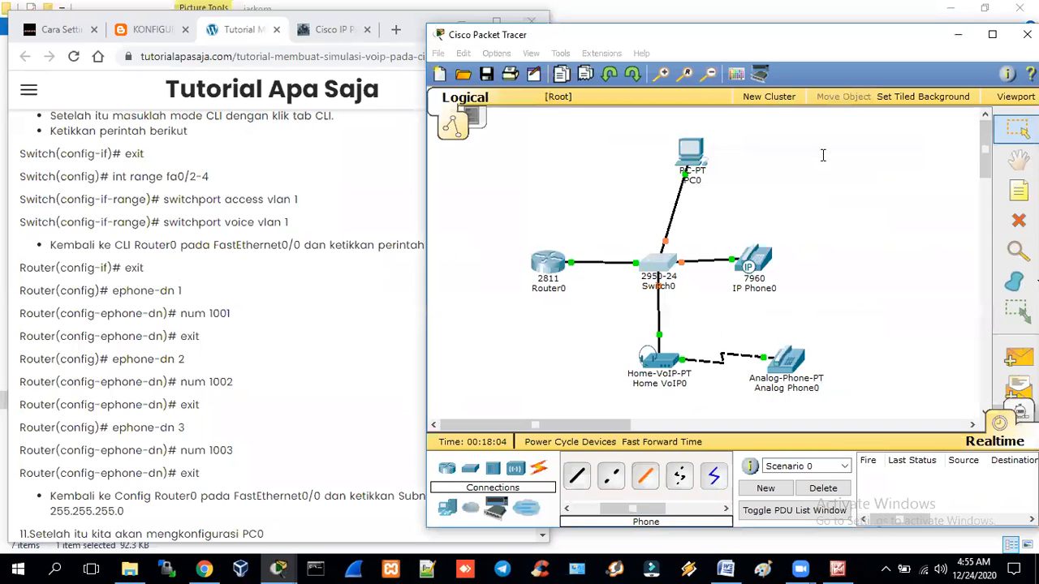
Reopen Router0's CLI, move its window clear of the tutorial commands and exit telephony configuration mode.
click(548, 260)
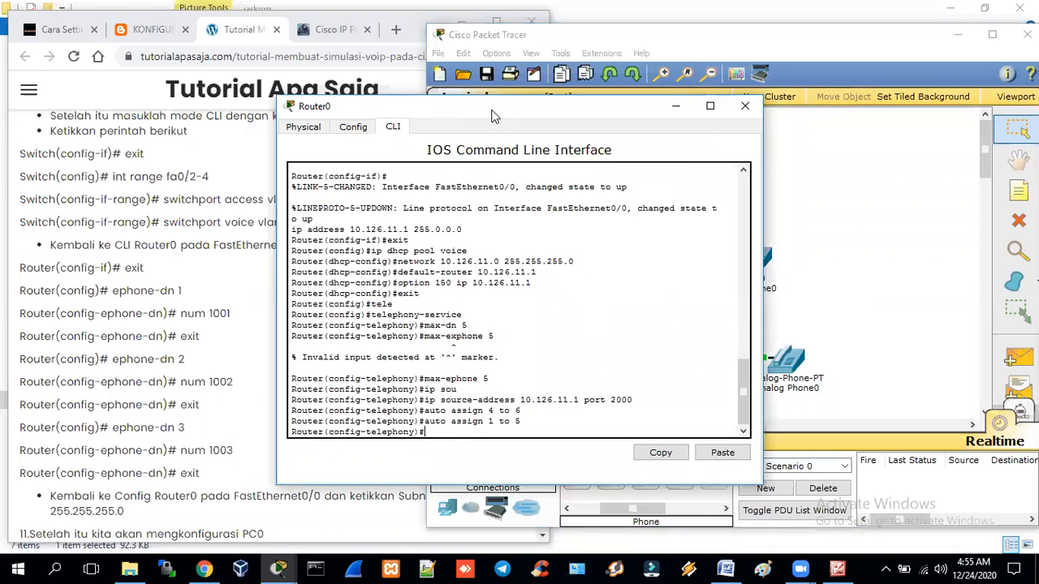
drag(491, 116, 685, 133)
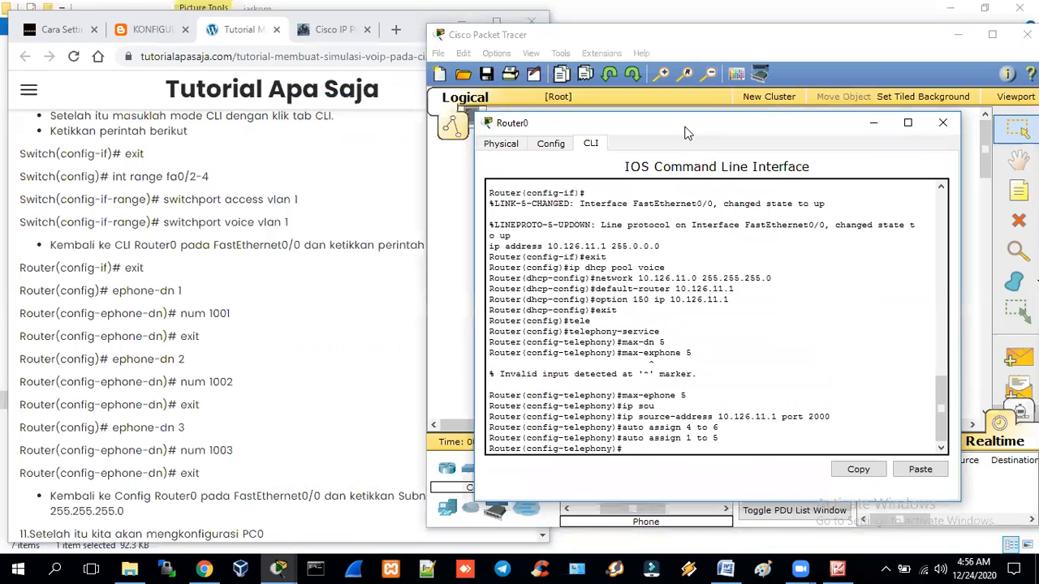
text(exit)
key(Return)
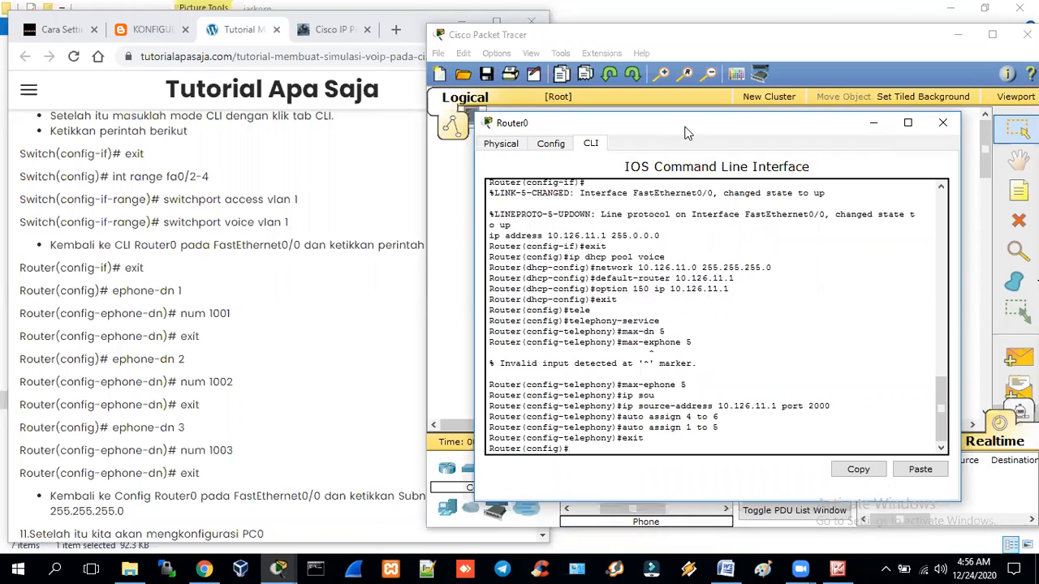
Create ephone-dn 1 on the router with number 1001 and return to global configuration mode.
text(ephone-dn 1)
key(Return)
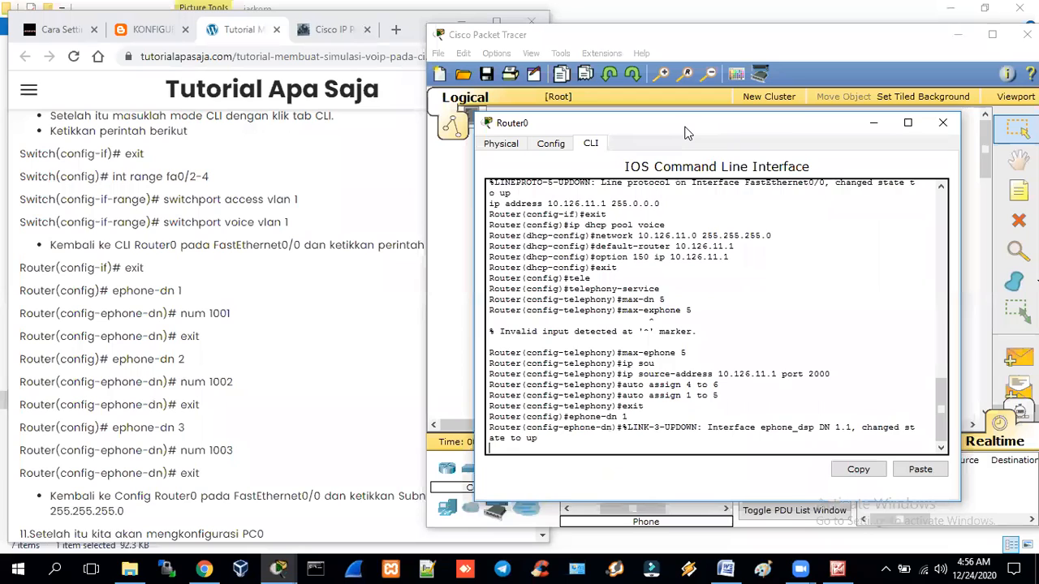
key(Return)
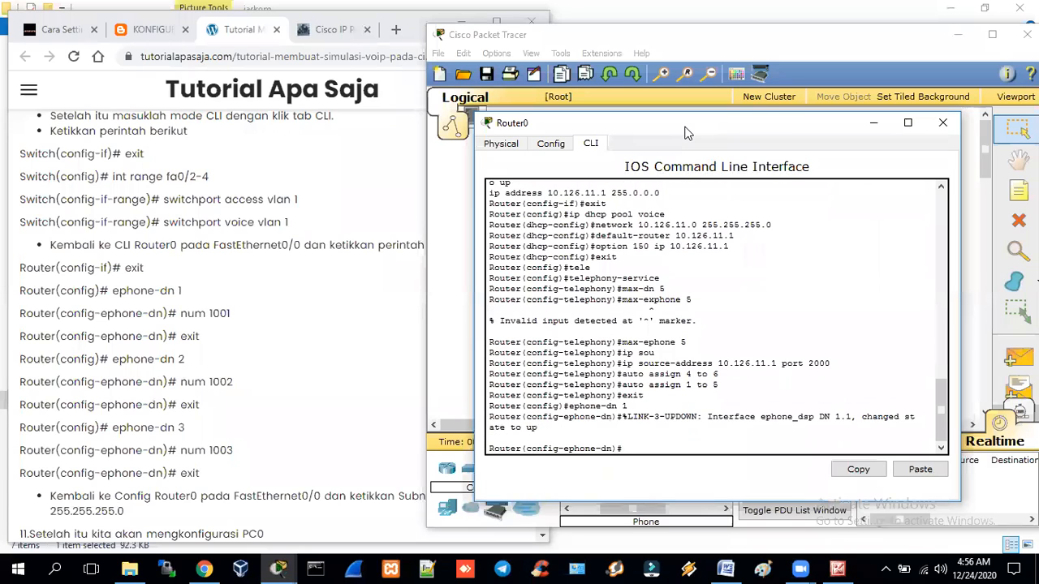
text(num 100)
key(BackSpace)
key(BackSpace)
text(001)
key(Return)
text(exit)
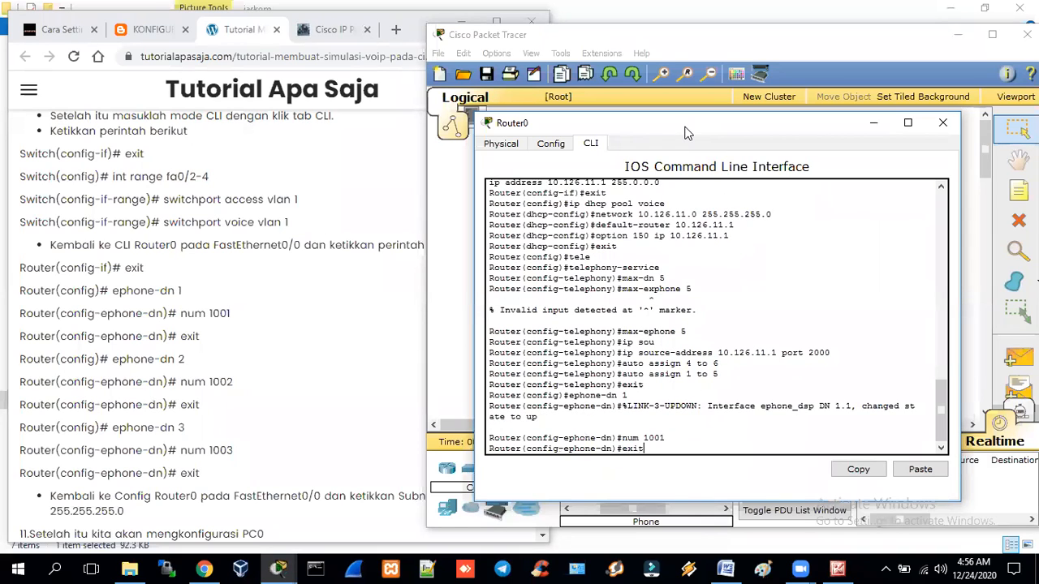
key(Return)
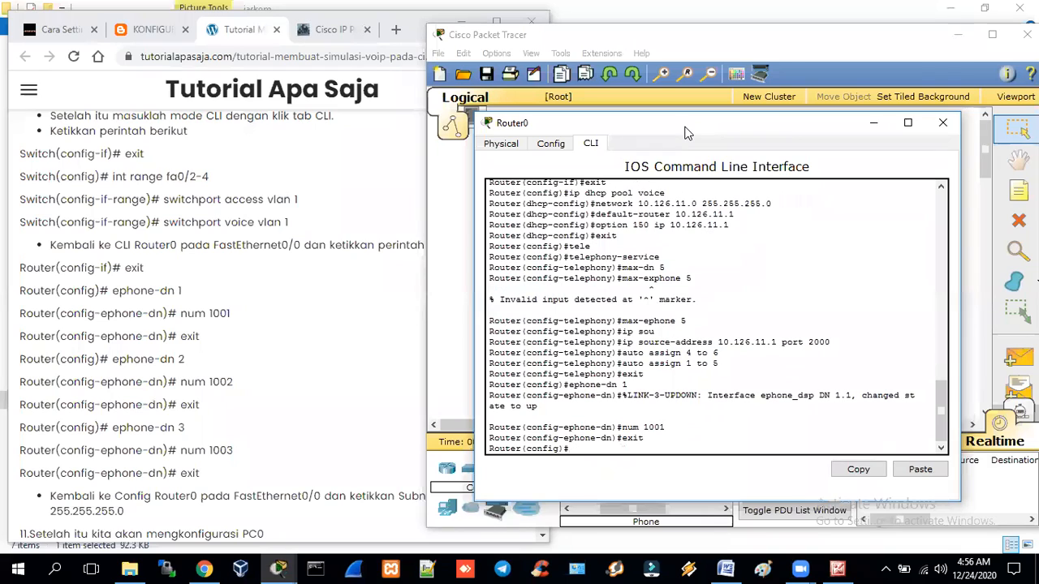
Create ephone-dn 2 on the router with number 1002 and exit its configuration mode.
text(ephone-dn 1)
key(BackSpace)
text(2)
key(Return)
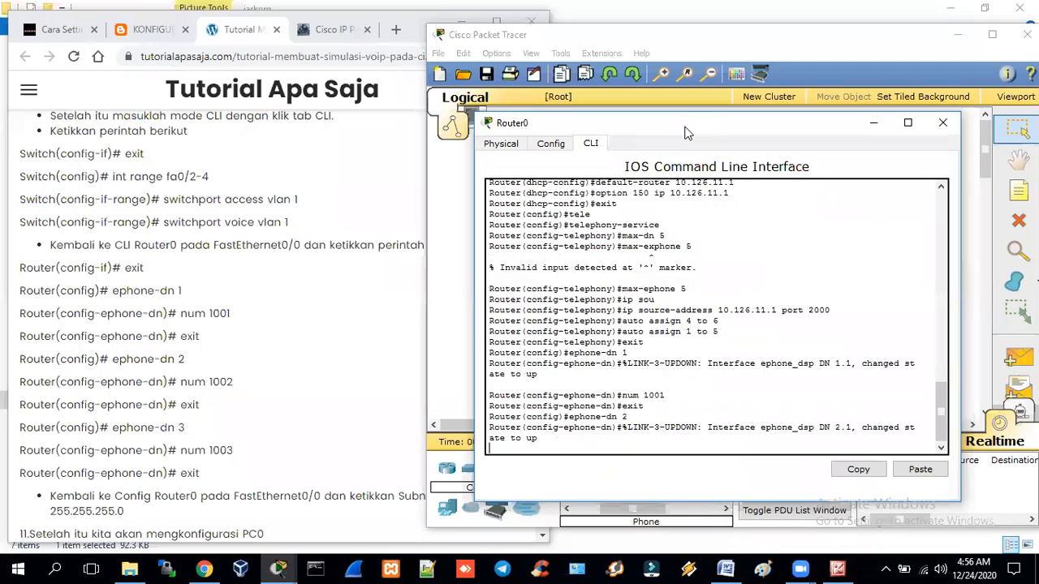
key(Return)
text(exit)
key(Up)
key(Up)
key(Up)
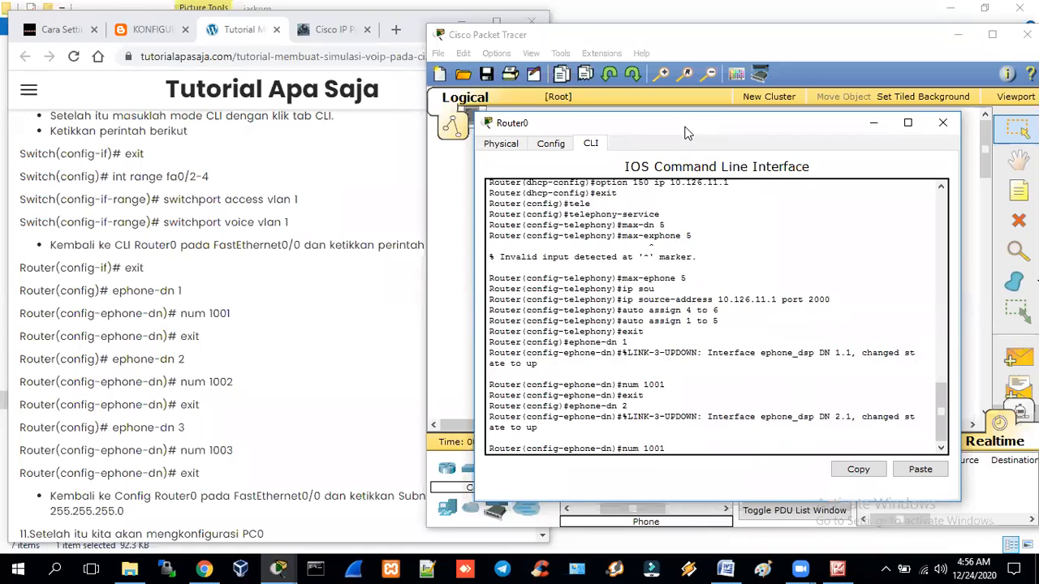
text(2)
key(Return)
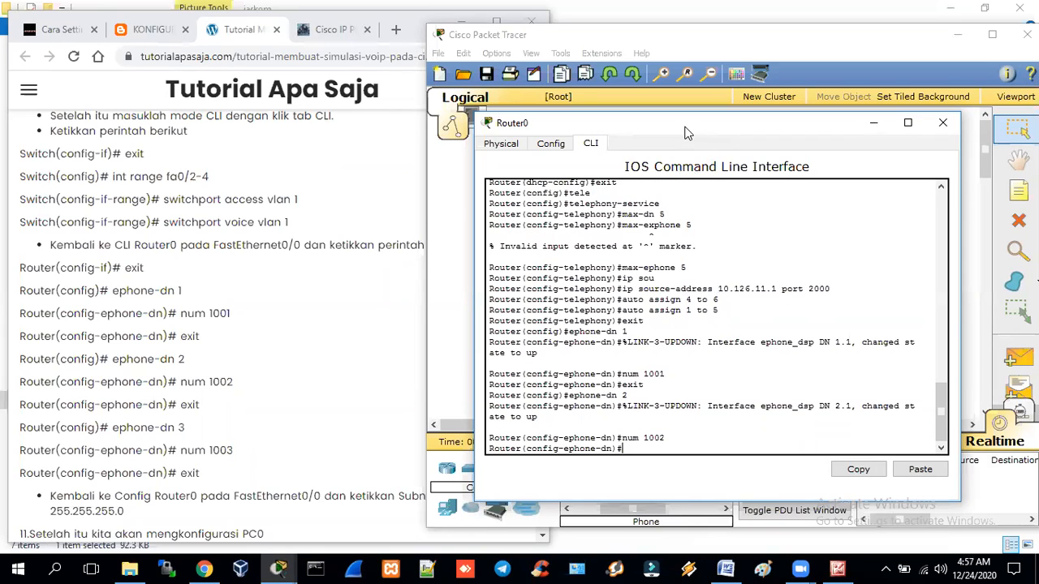
text(exit)
key(Return)
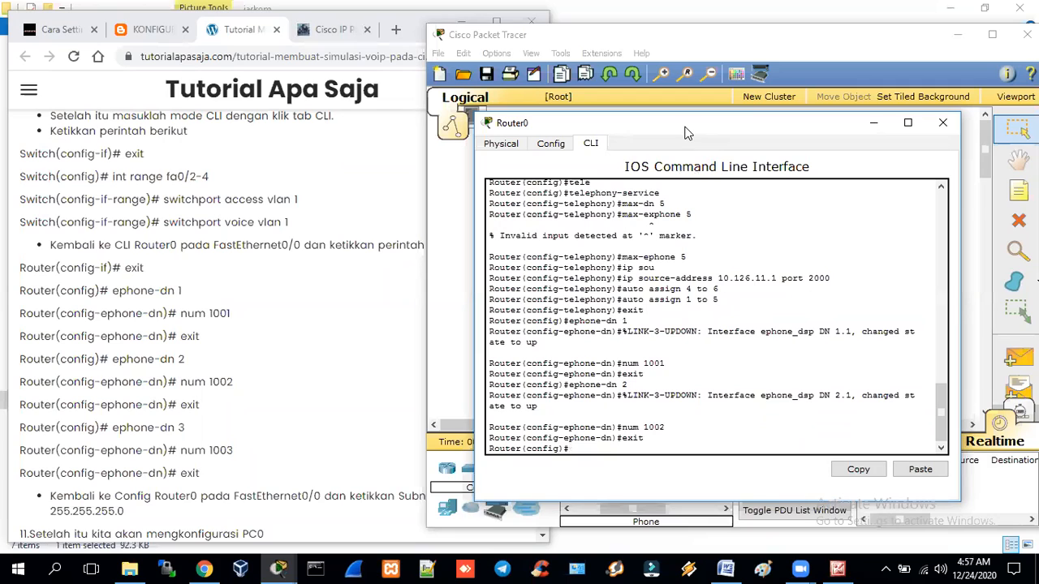
Create ephone-dn 3 on the router with number 1003 and exit back to global configuration.
text(num 1002)
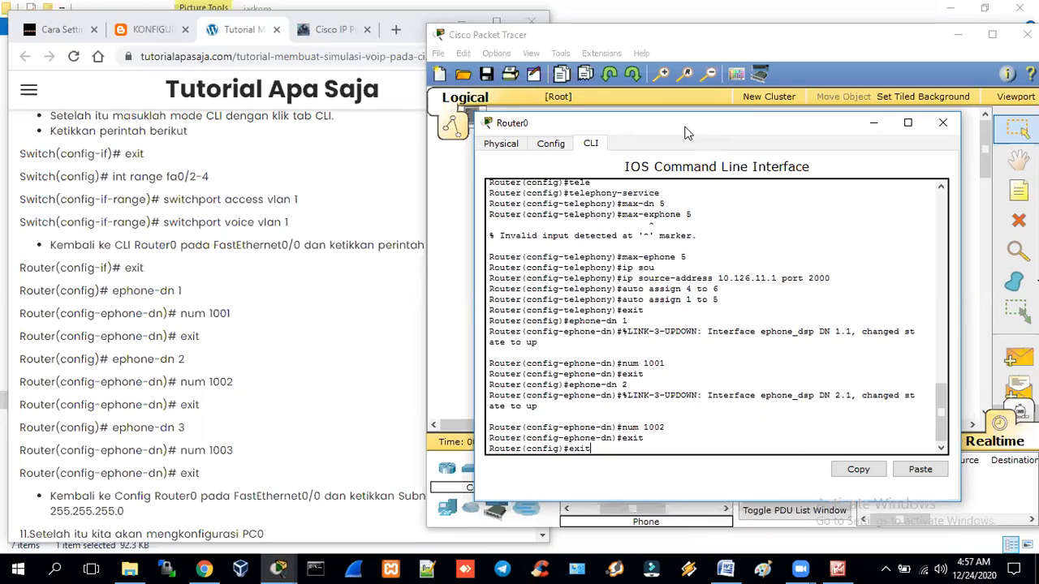
key(Up)
key(Up)
key(Up)
key(BackSpace)
text(3)
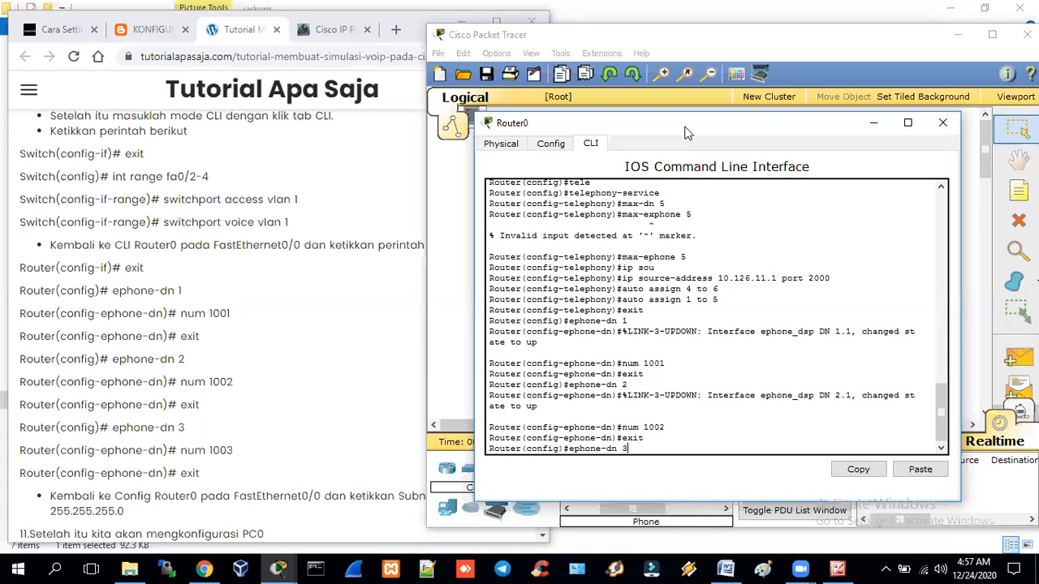
key(Return)
key(Up)
key(Up)
key(Up)
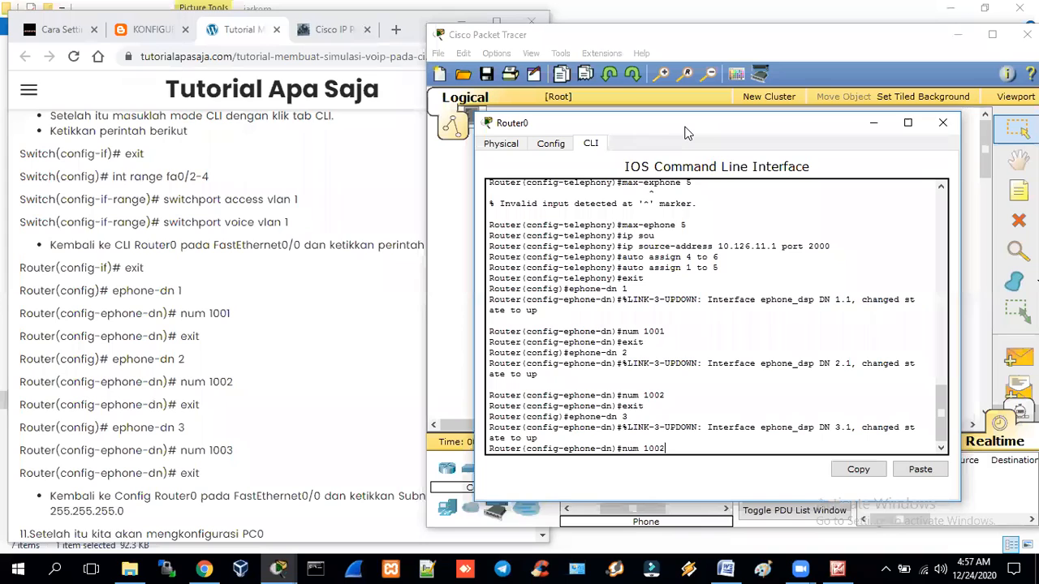
key(BackSpace)
text(3)
key(Return)
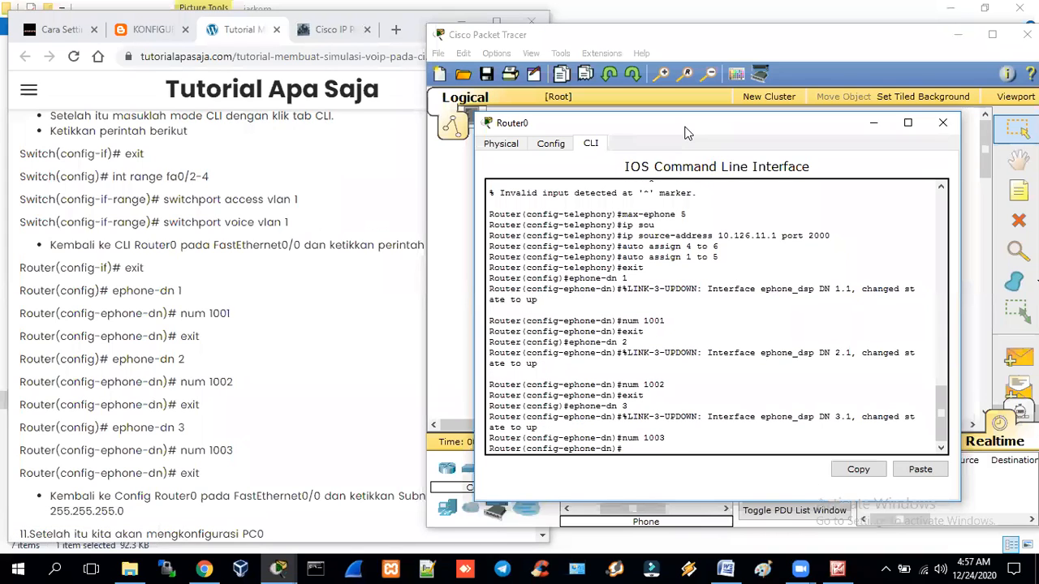
text(exit)
key(Return)
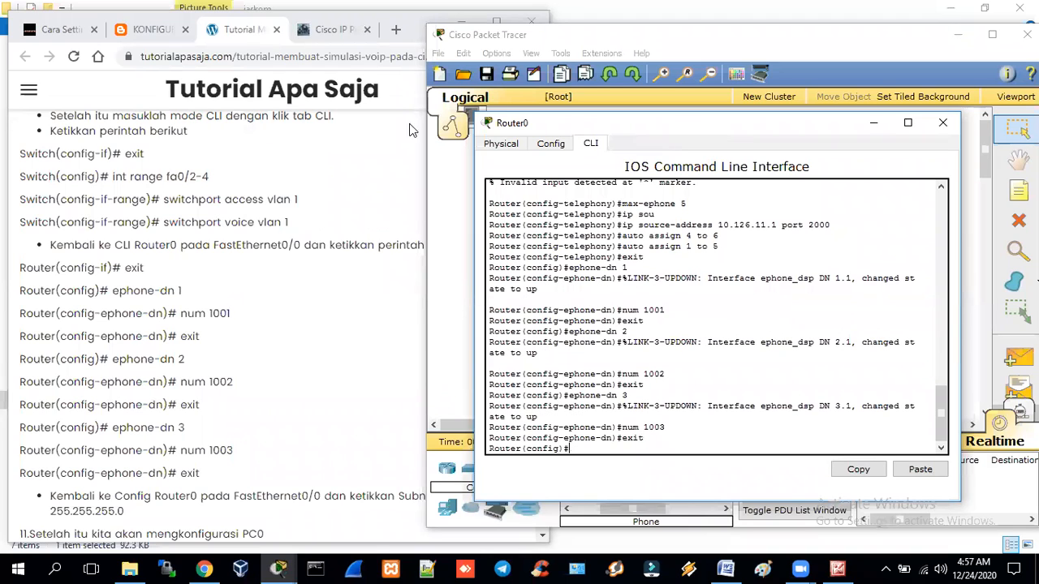
Read the tutorial's next instruction and open the FastEthernet0/0 interface settings of Router0.
click(364, 435)
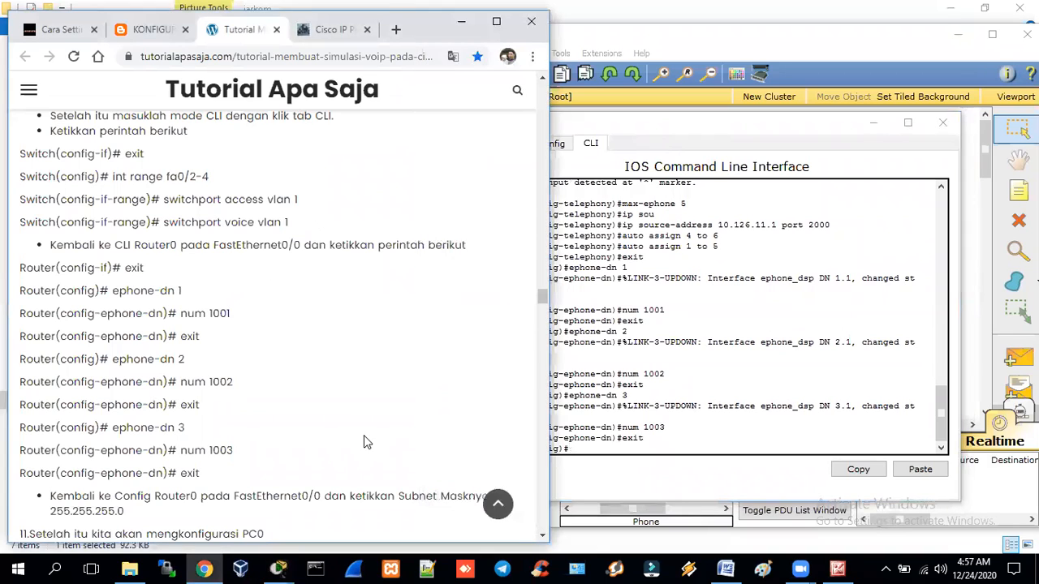
click(543, 538)
scroll(543, 538, down, 5)
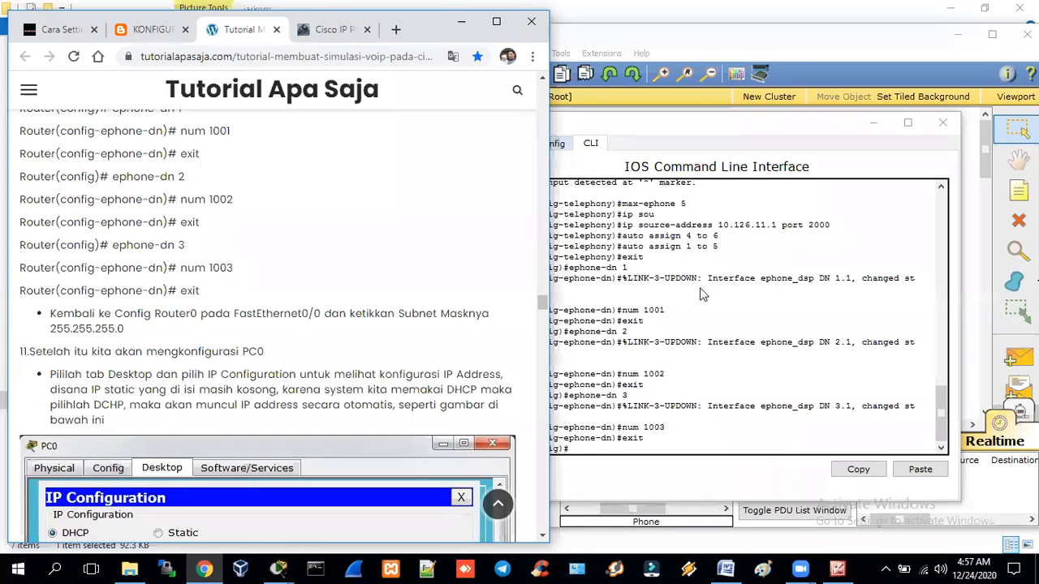
click(558, 143)
click(542, 298)
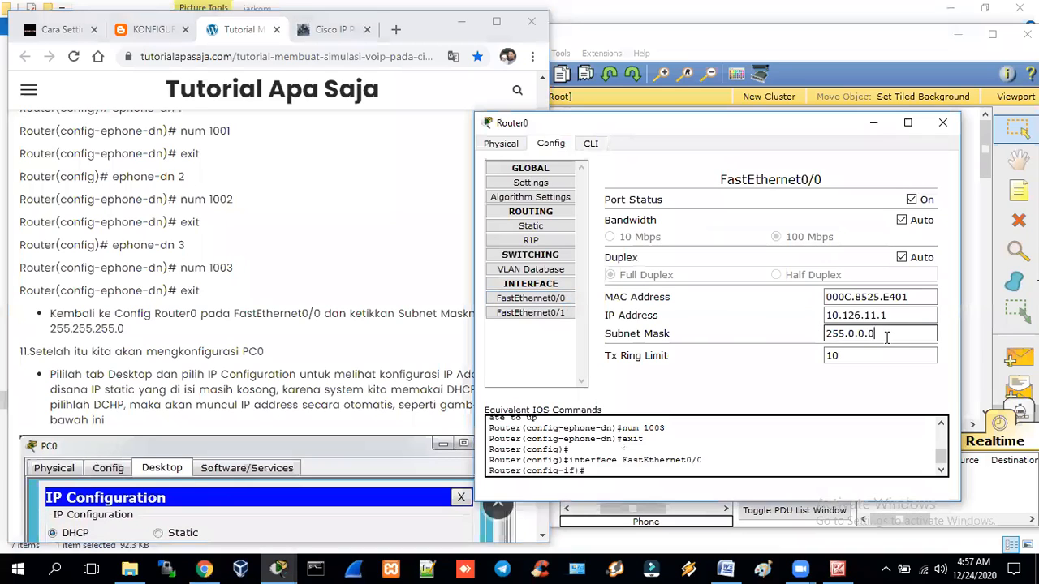
Set the subnet mask of Router0's FastEthernet0/0 interface to 255.255.255.0.
key(Left)
key(Left)
key(Left)
key(Left)
key(BackSpace)
text(255)
key(Right)
key(Right)
key(BackSpace)
text(255)
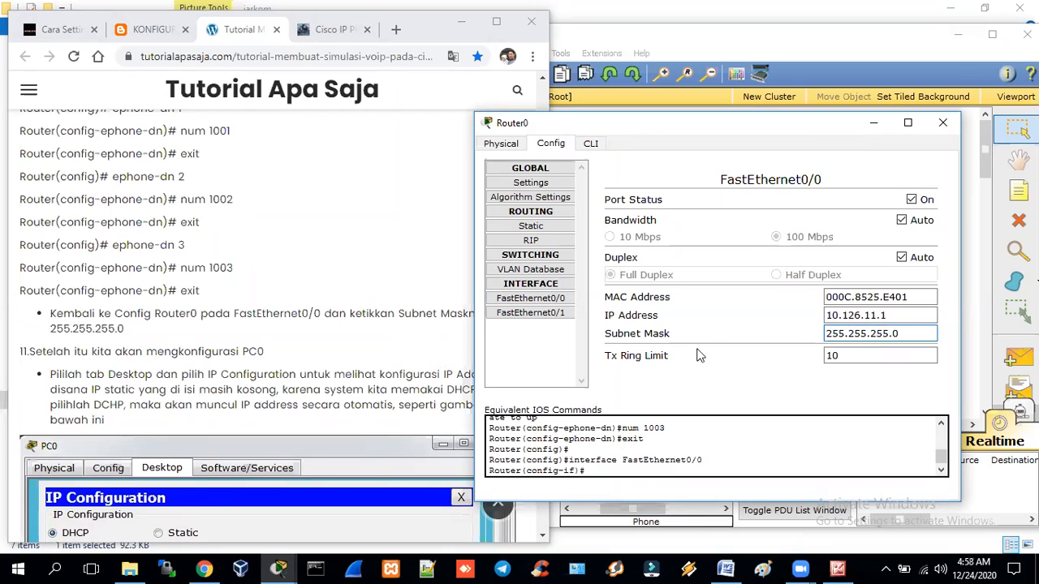
key(Return)
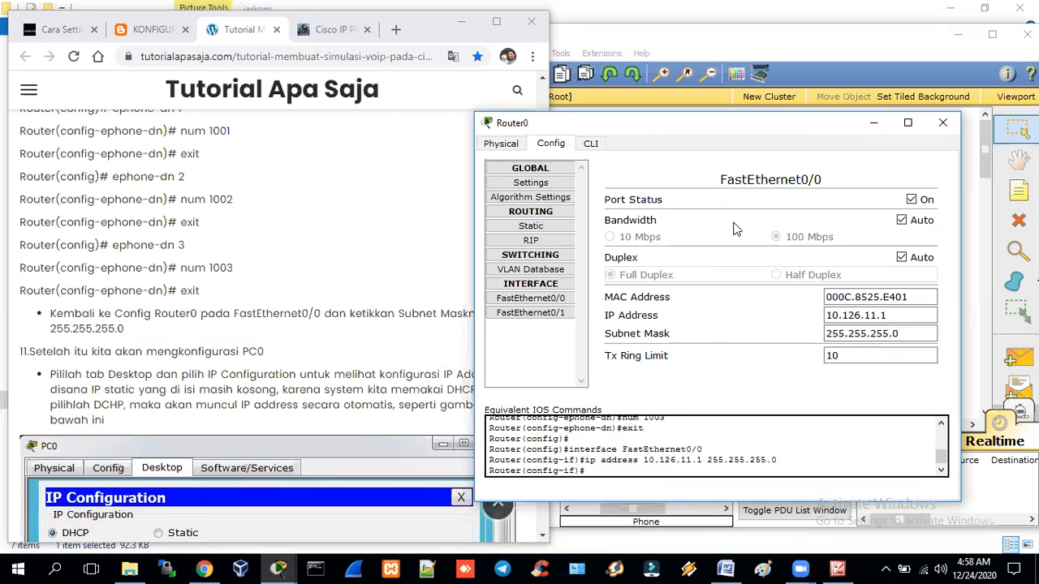
Close the Router0 window, open PC0's IP configuration and switch its IPv4 addressing from Static to DHCP.
click(292, 344)
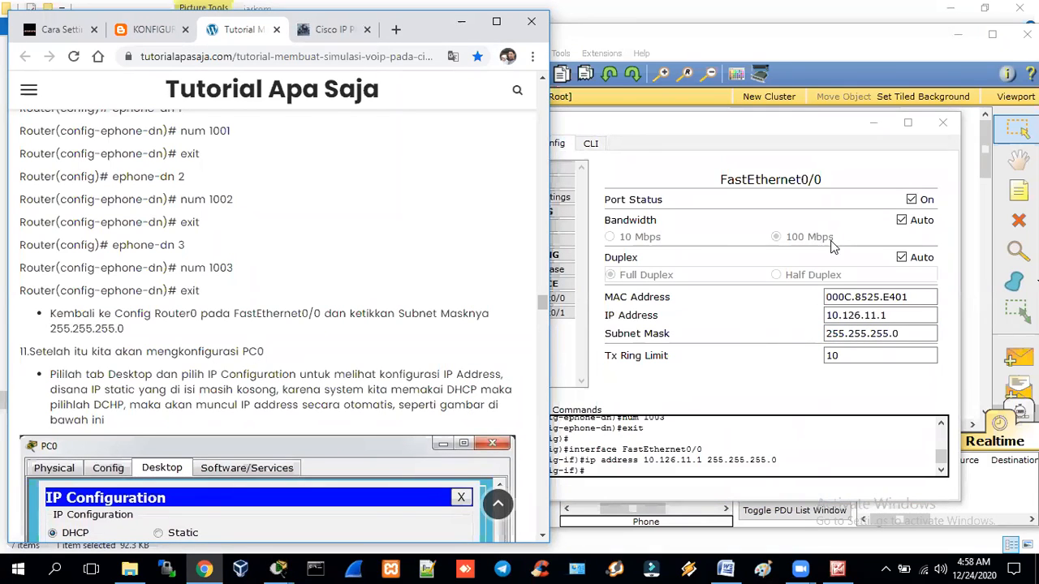
click(943, 123)
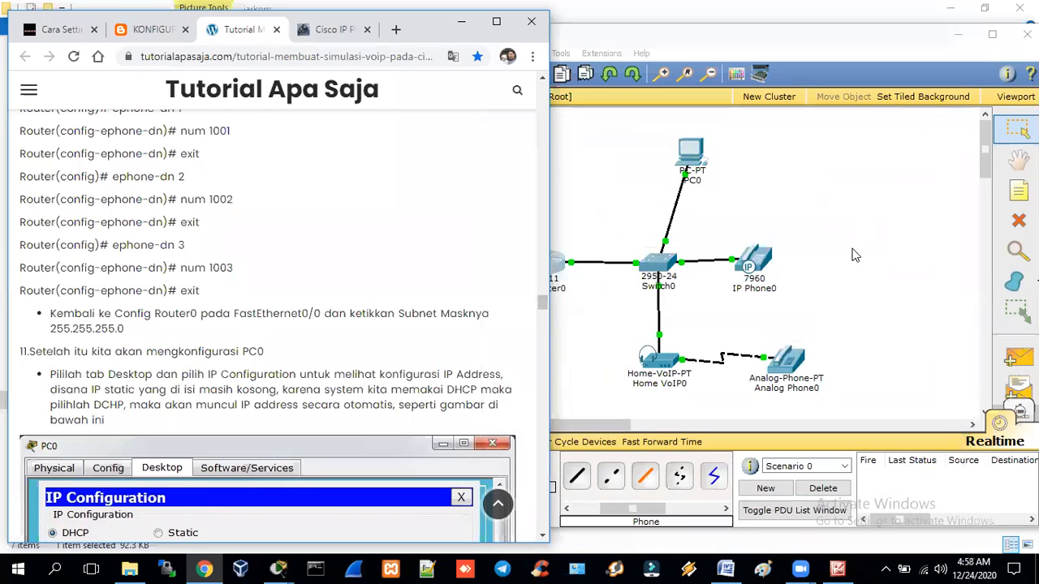
click(687, 156)
click(688, 156)
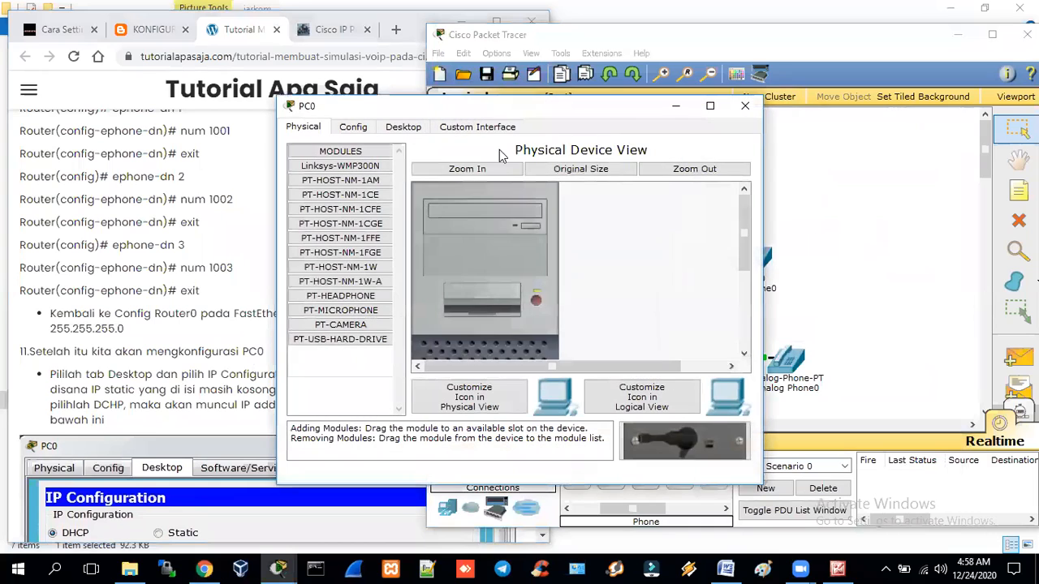
click(412, 130)
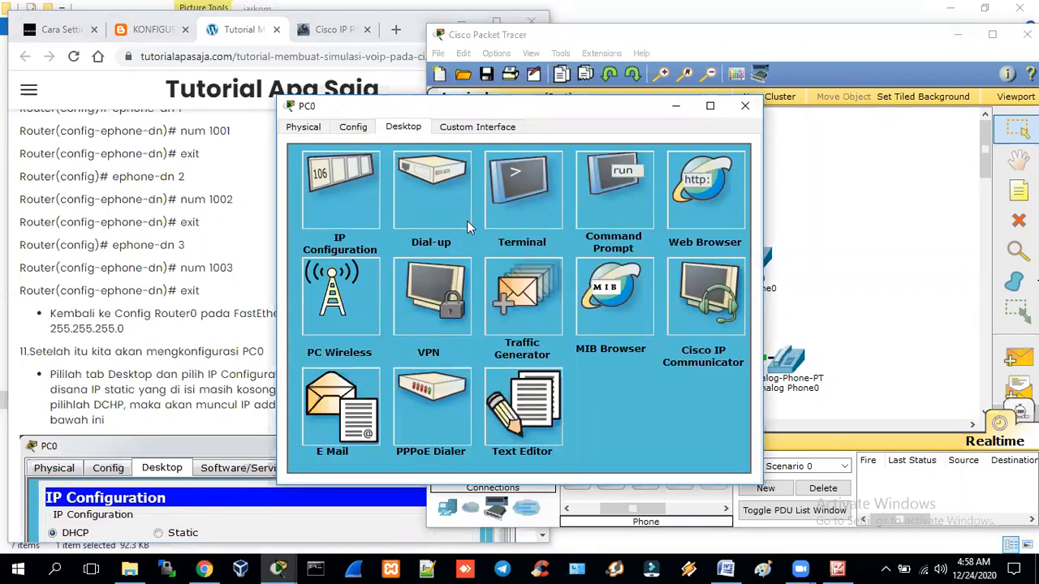
click(339, 209)
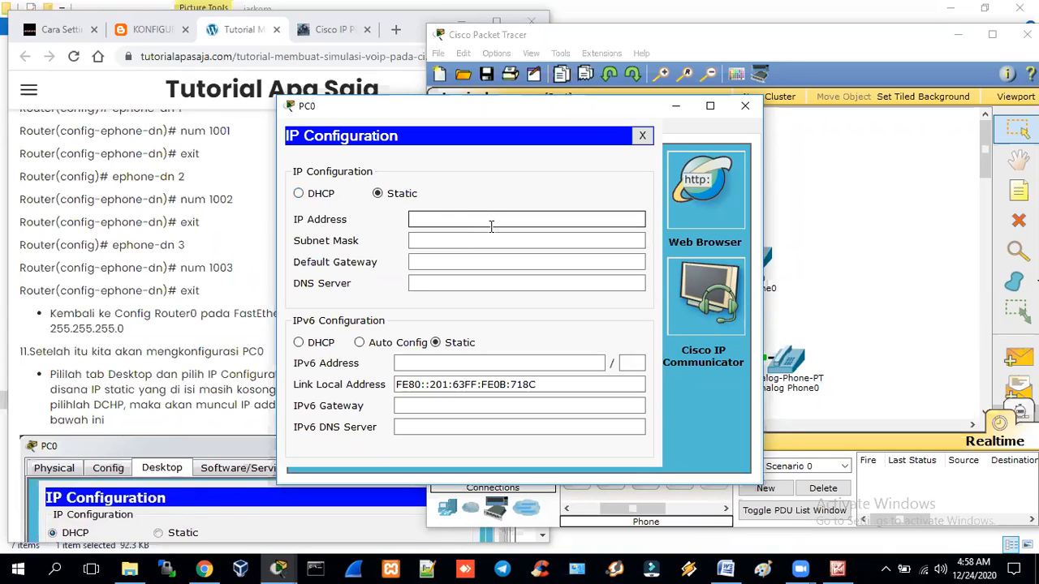
click(299, 193)
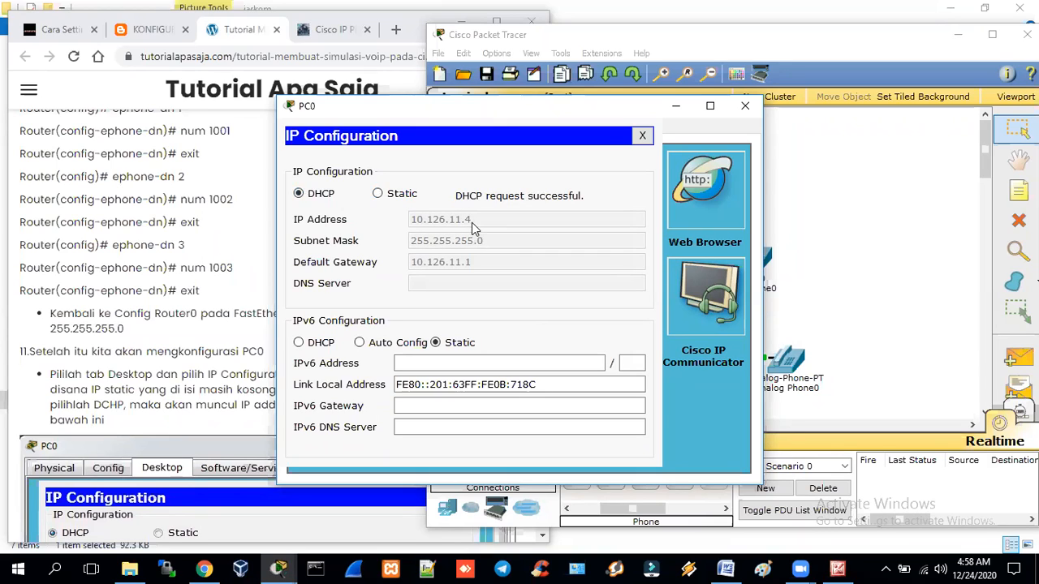
Read the tutorial's step 12 on the Home VoIP0 server address and close PC0's configuration windows.
click(642, 137)
click(200, 318)
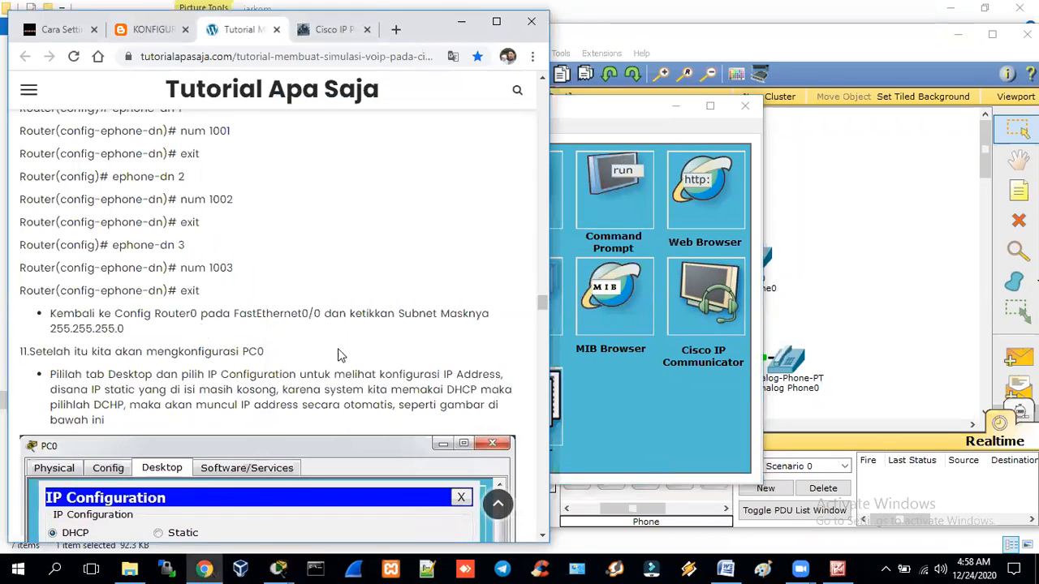
drag(544, 303, 544, 324)
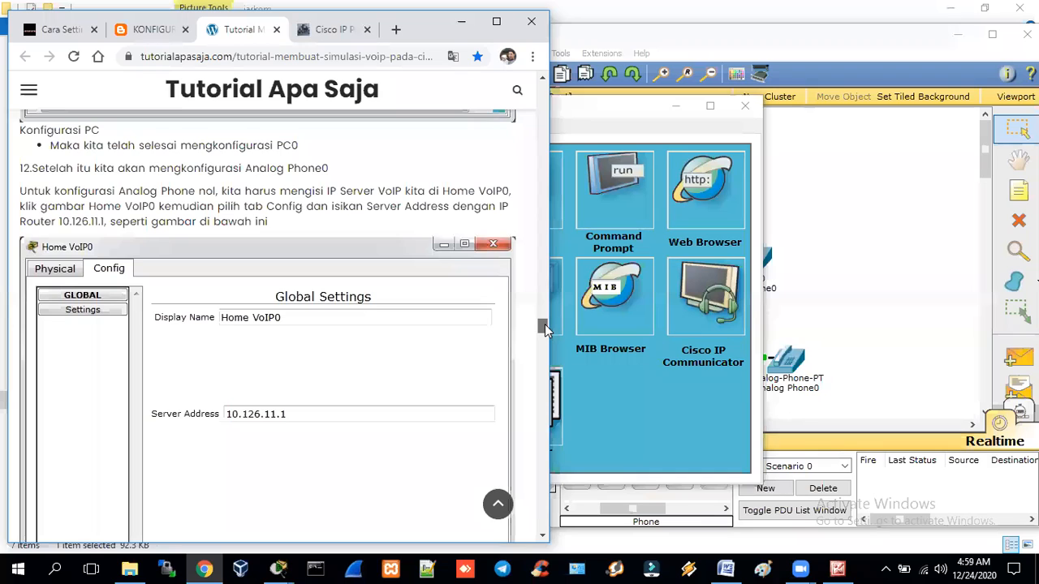
drag(545, 324, 545, 324)
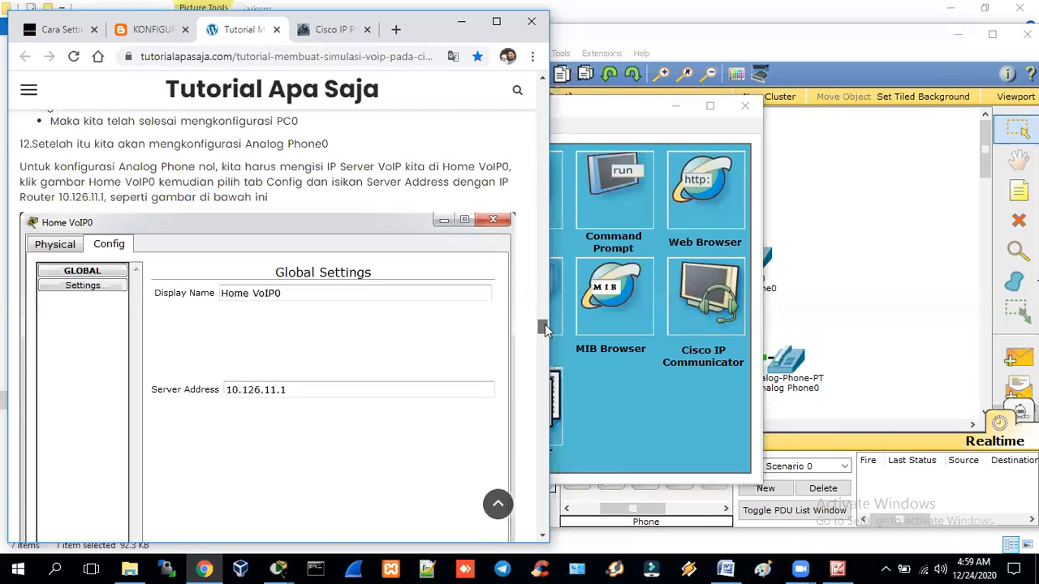
drag(545, 326, 544, 325)
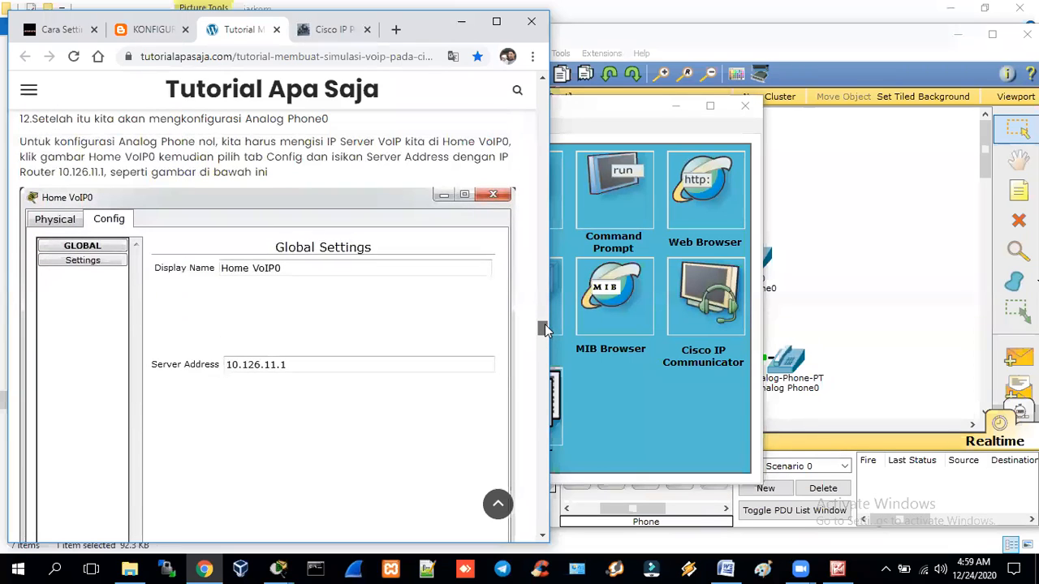
click(745, 108)
click(744, 108)
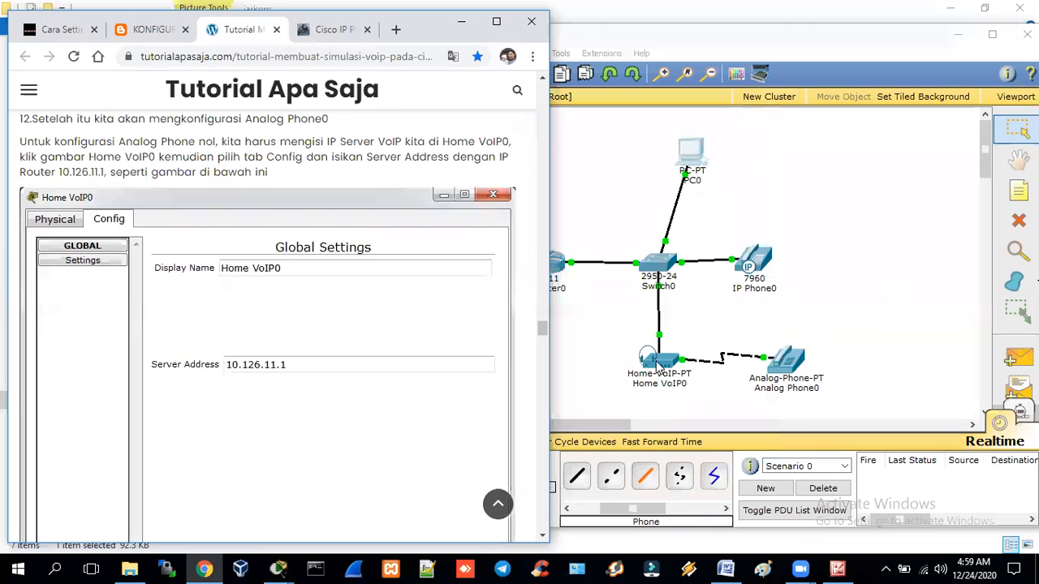
Set the server address of Home VoIP0 to 10.126.11.1.
click(659, 365)
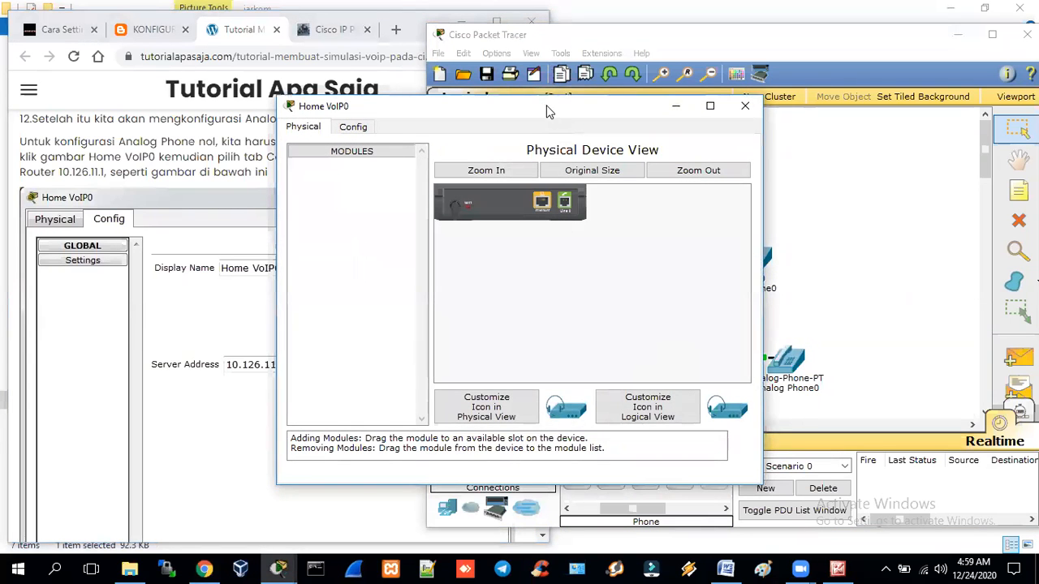
drag(547, 111, 771, 136)
click(575, 151)
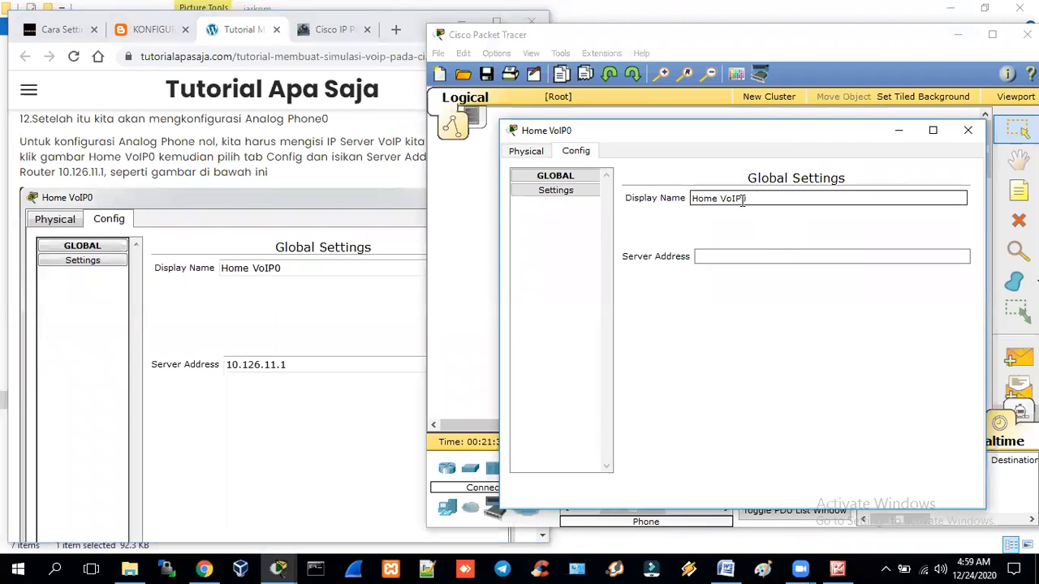
click(728, 256)
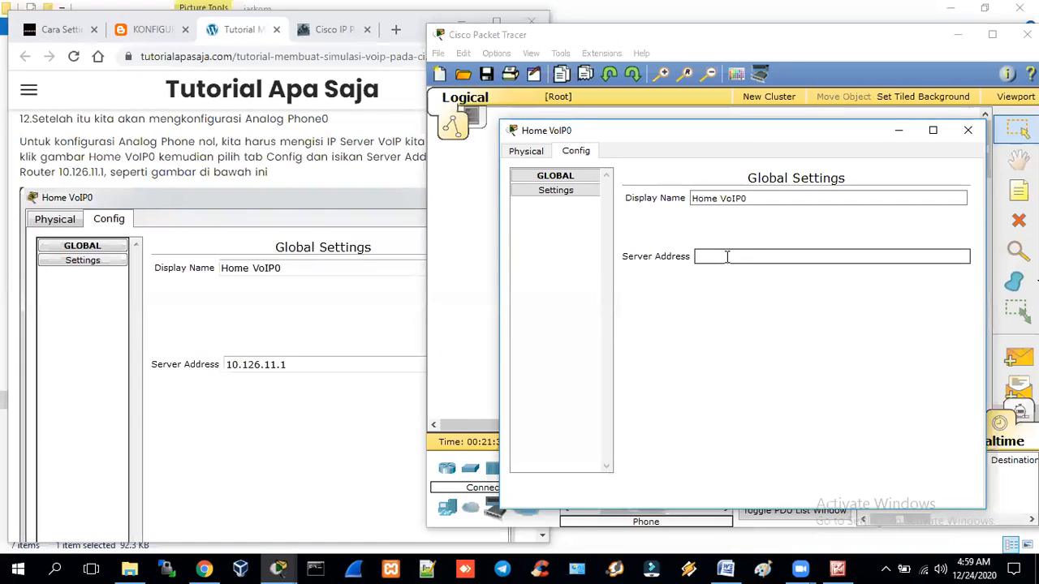
text(10.126.11.1)
click(567, 199)
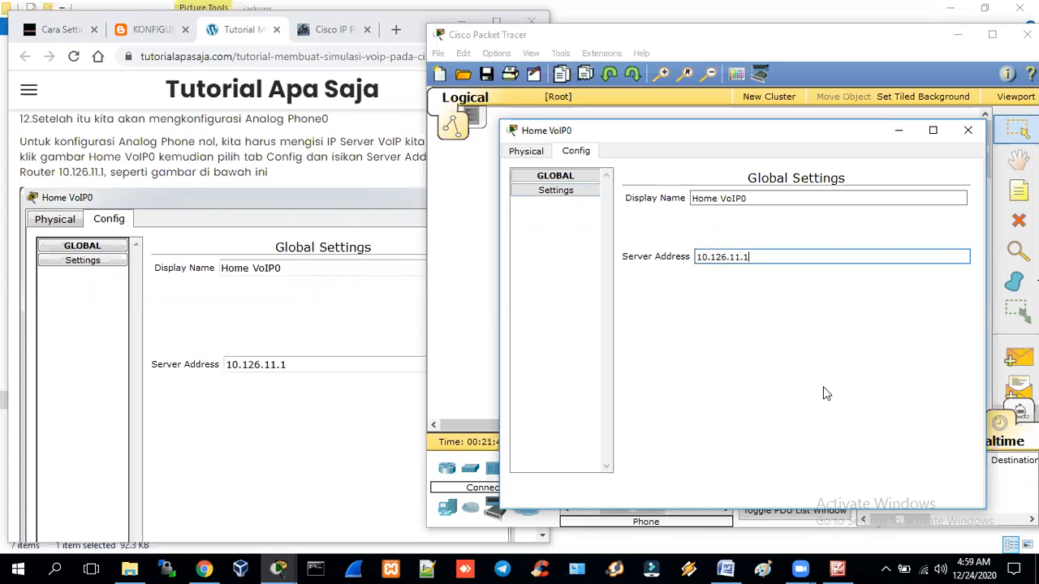
Read the tutorial's instruction for Analog Phone0 and check the phone's assigned VoIP number on its display.
click(354, 320)
drag(542, 333, 542, 351)
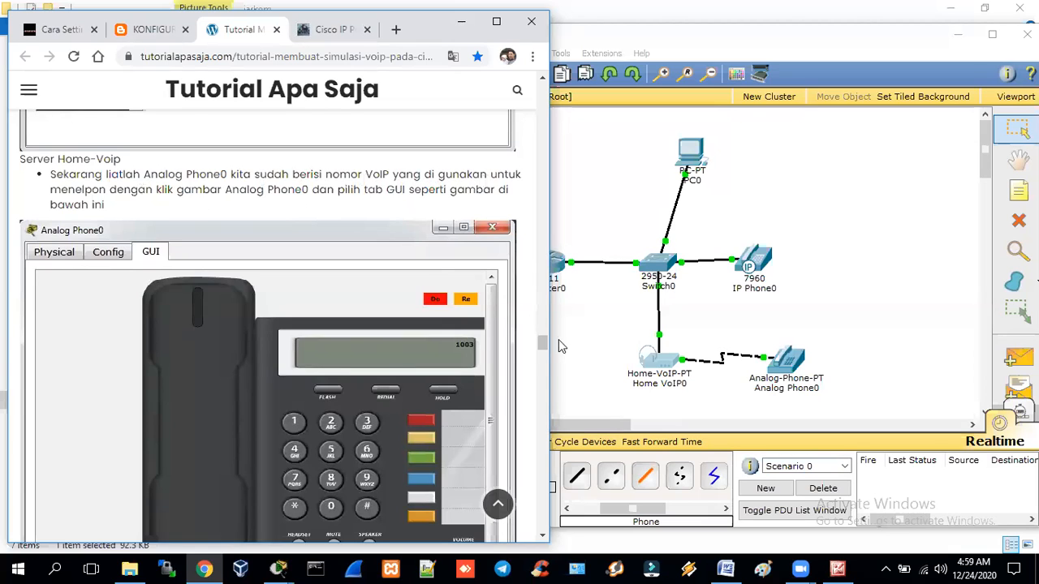
click(790, 368)
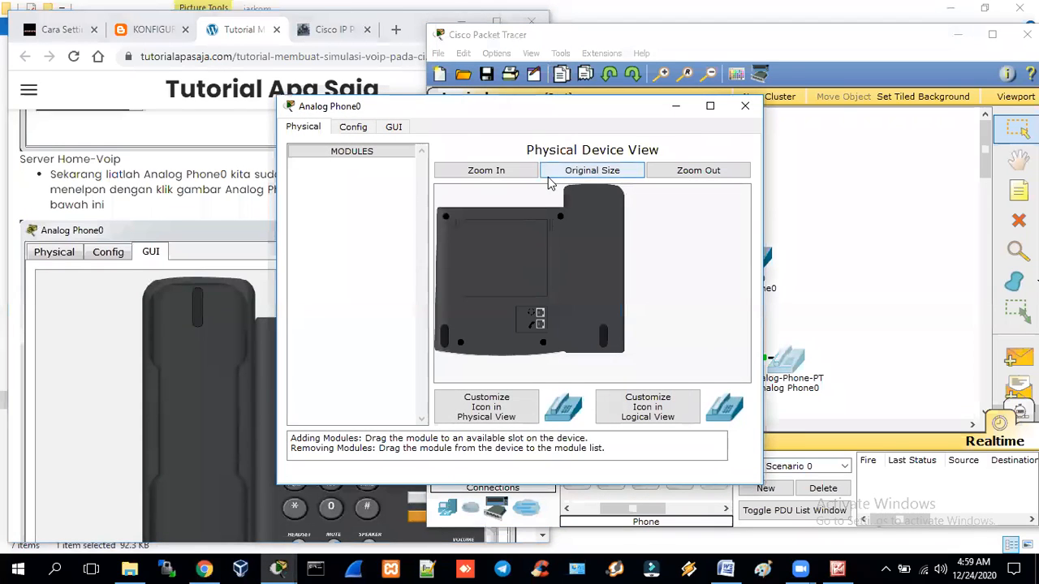
drag(524, 114, 747, 140)
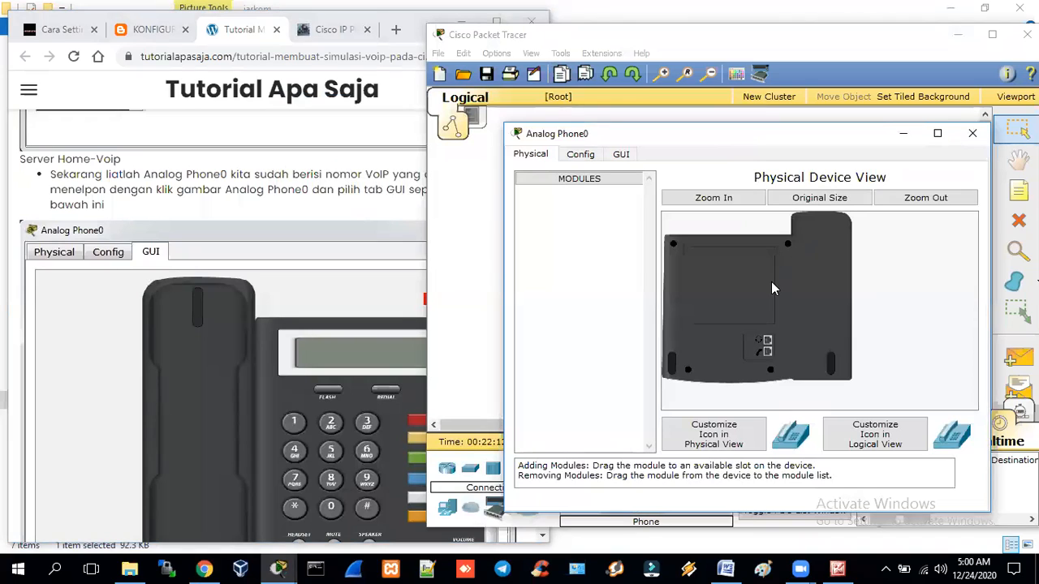
click(586, 152)
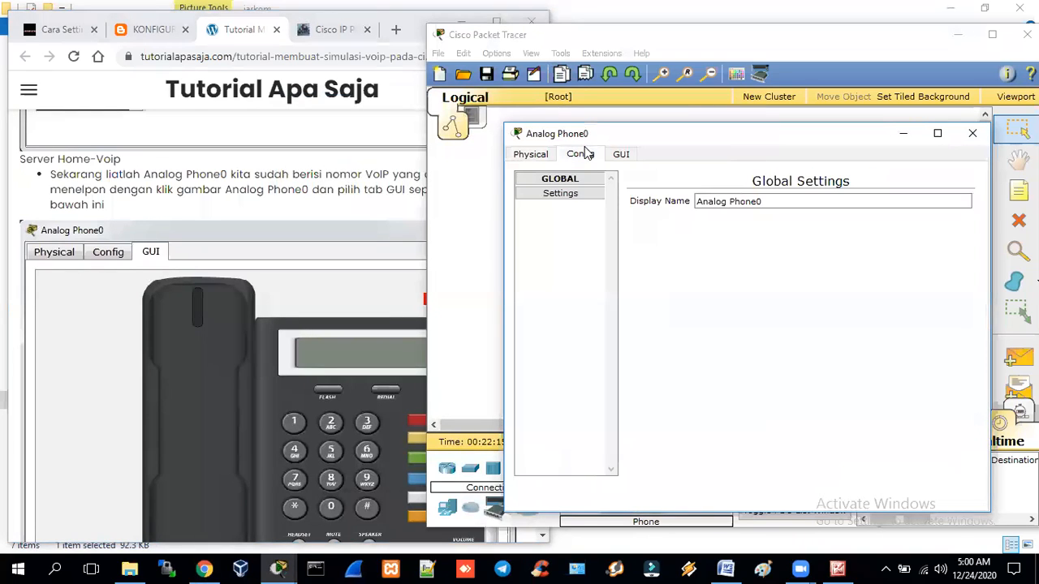
click(561, 195)
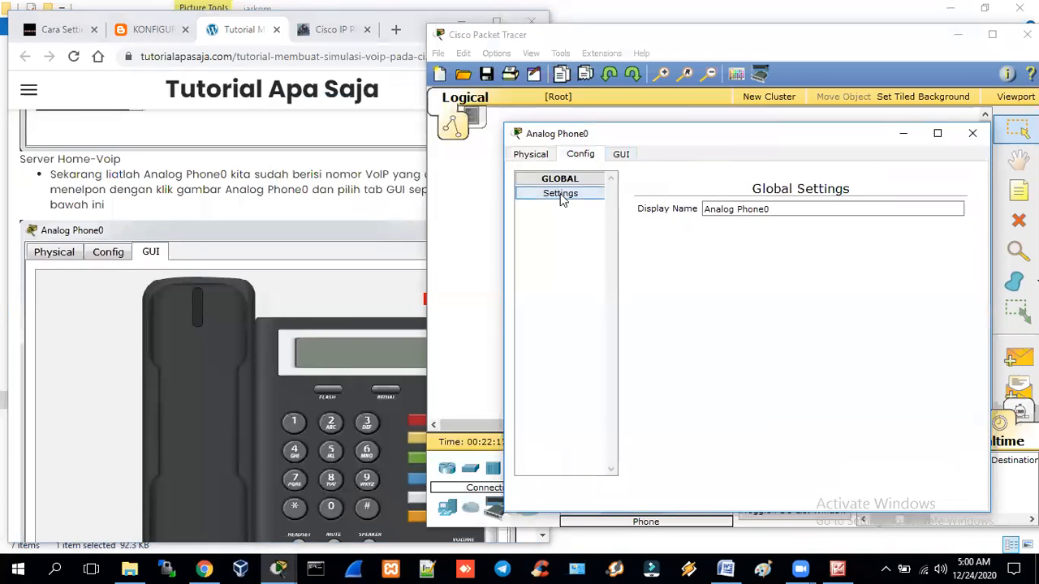
click(563, 183)
click(621, 155)
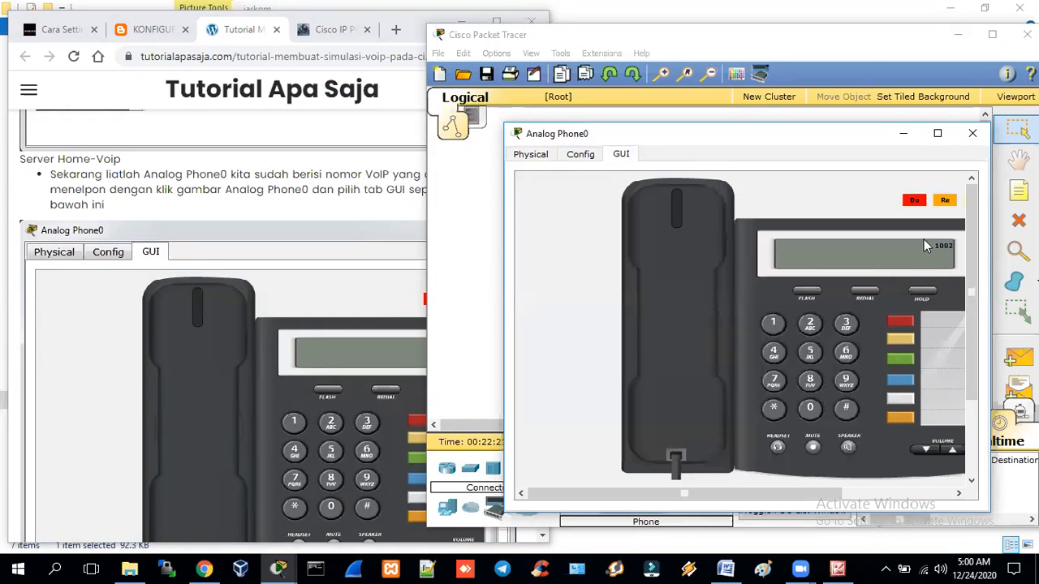
drag(702, 492, 771, 487)
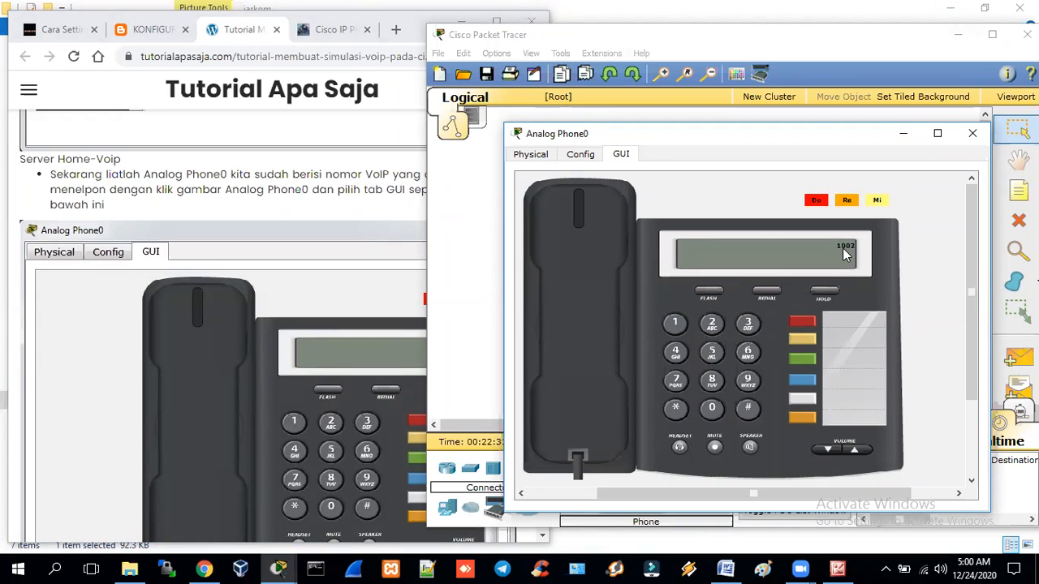
Read the tutorial's step 13 on PC0's VoIP number and open PC0's desktop applications beside the browser.
click(661, 91)
drag(661, 36, 805, 43)
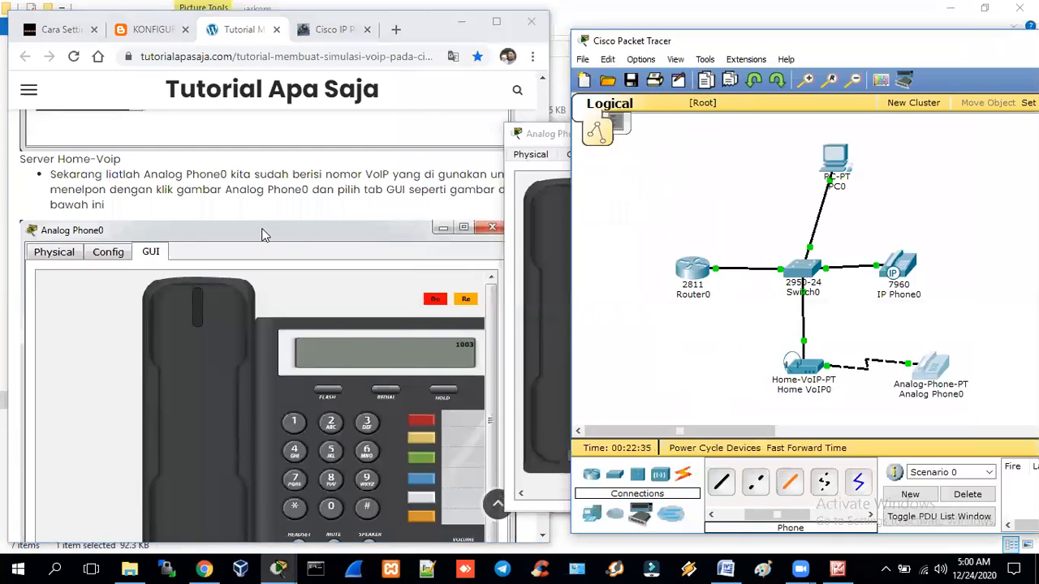
click(378, 236)
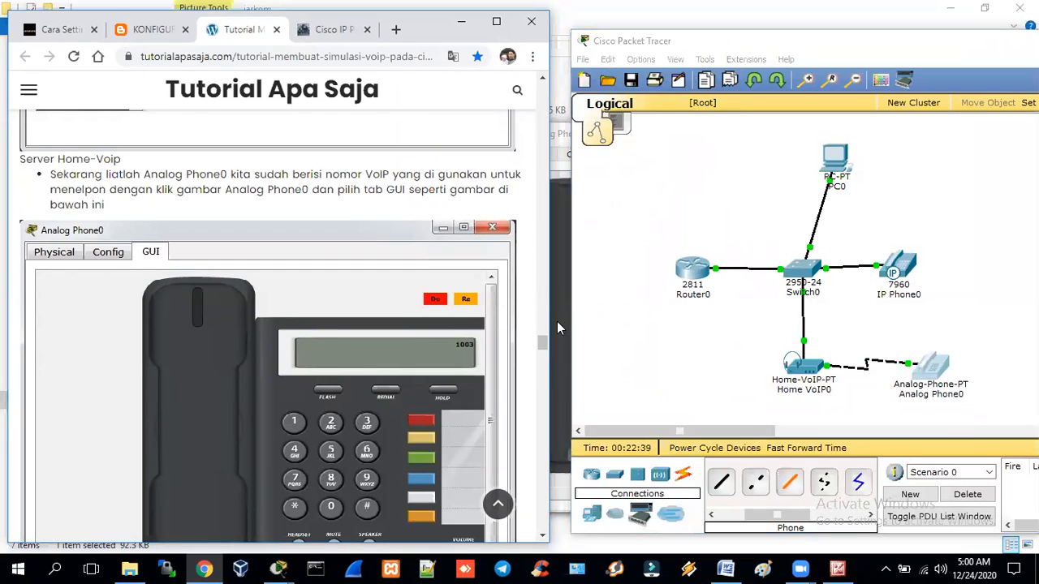
drag(544, 345, 544, 363)
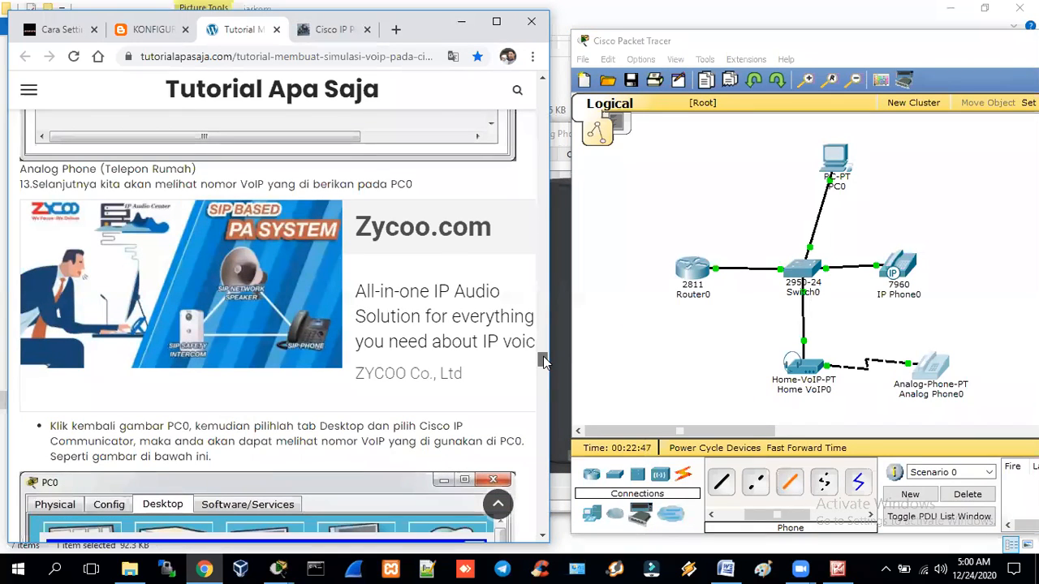
click(844, 165)
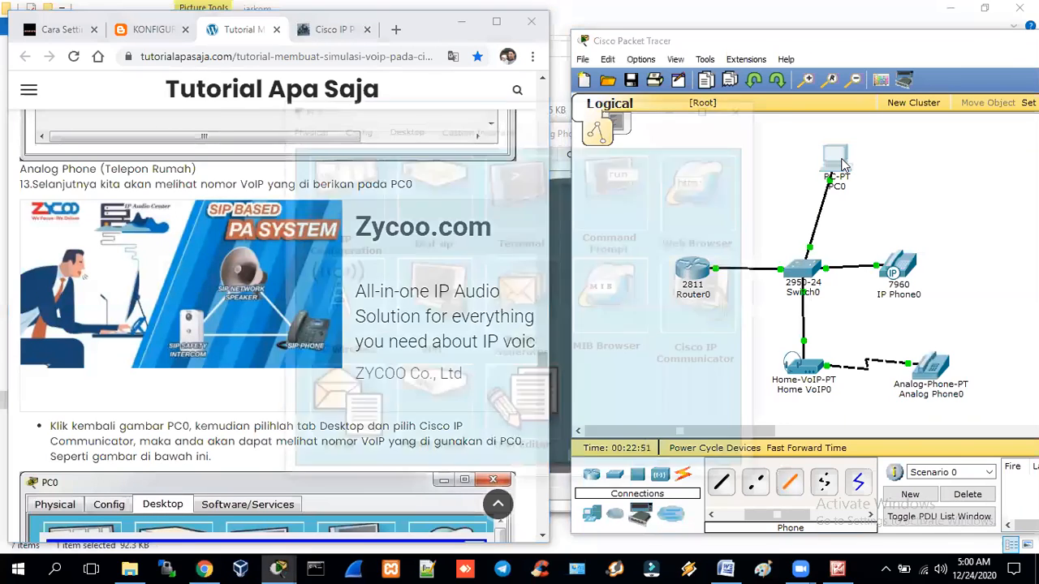
drag(534, 108, 768, 112)
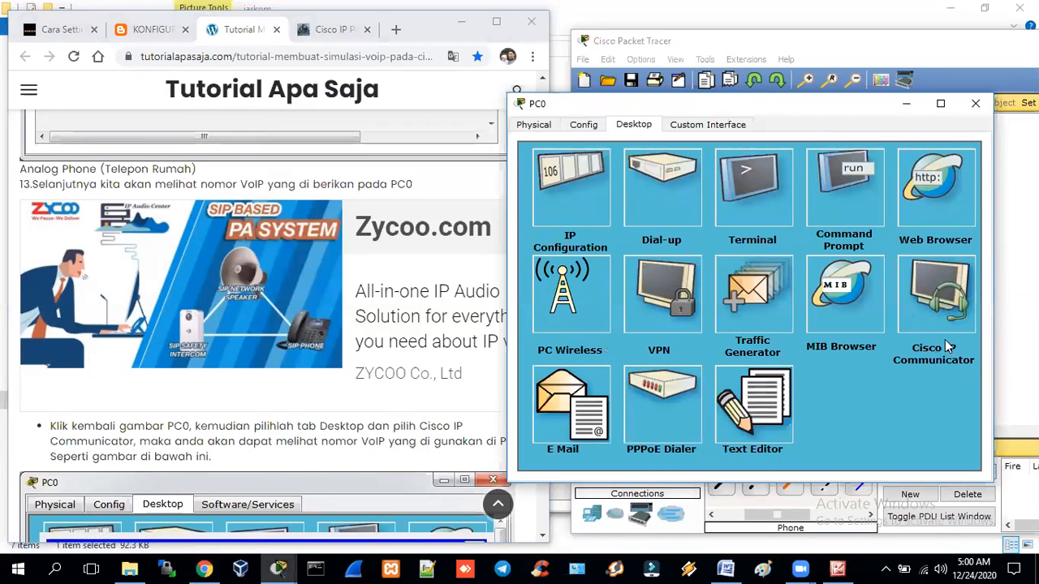
click(313, 399)
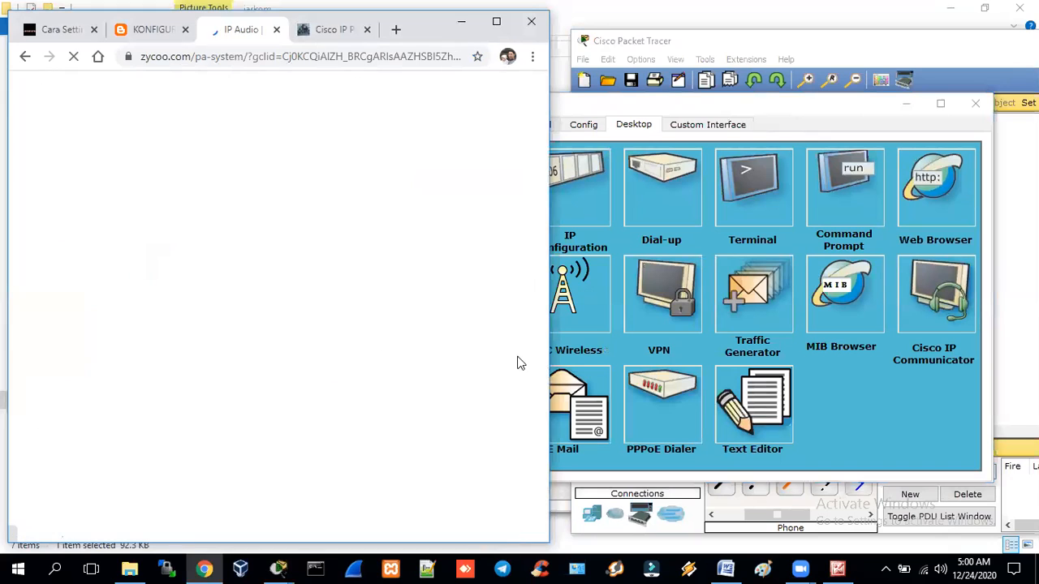
click(24, 56)
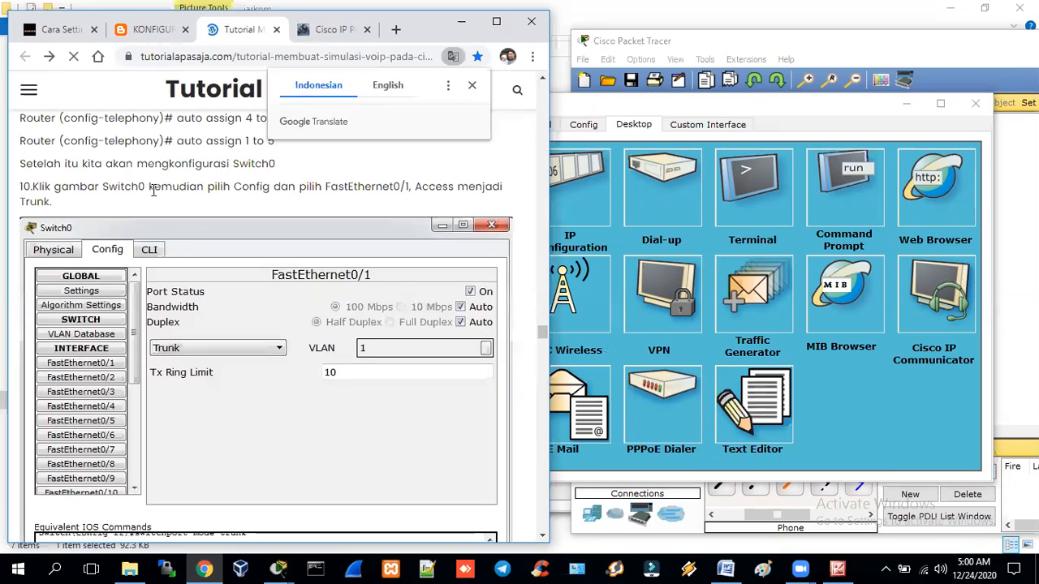
click(472, 85)
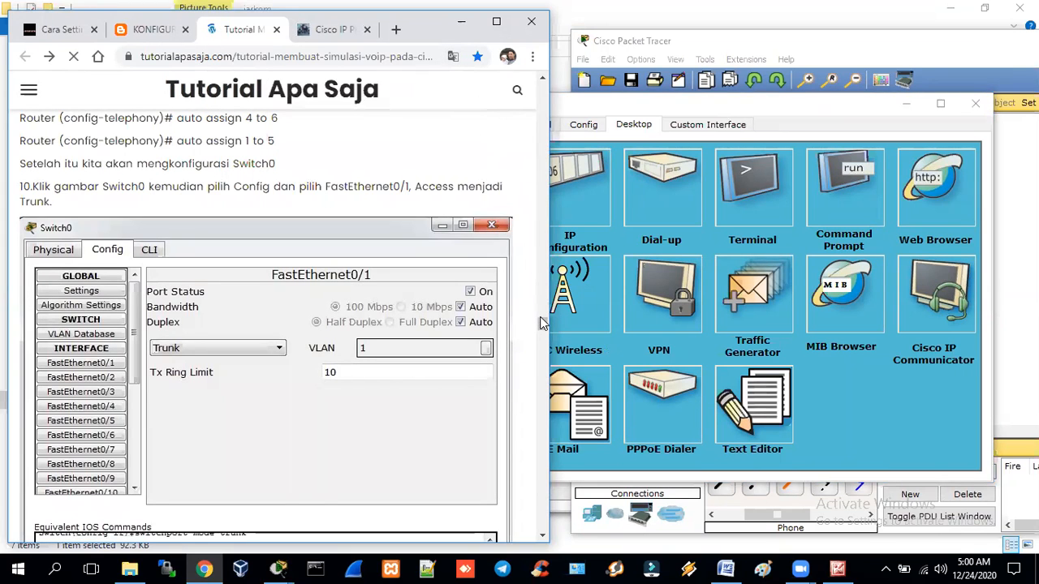
scroll(542, 334, down, 1)
drag(542, 334, 537, 402)
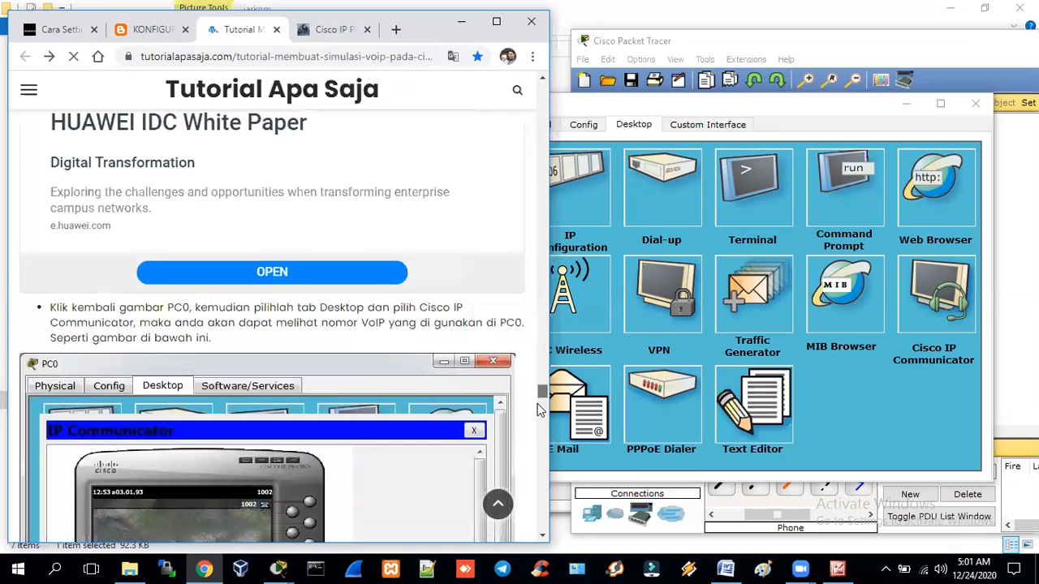
Review the tutorial's IP Communicator example and open Cisco IP Communicator on PC0 to check its VoIP number.
scroll(540, 409, down, 1)
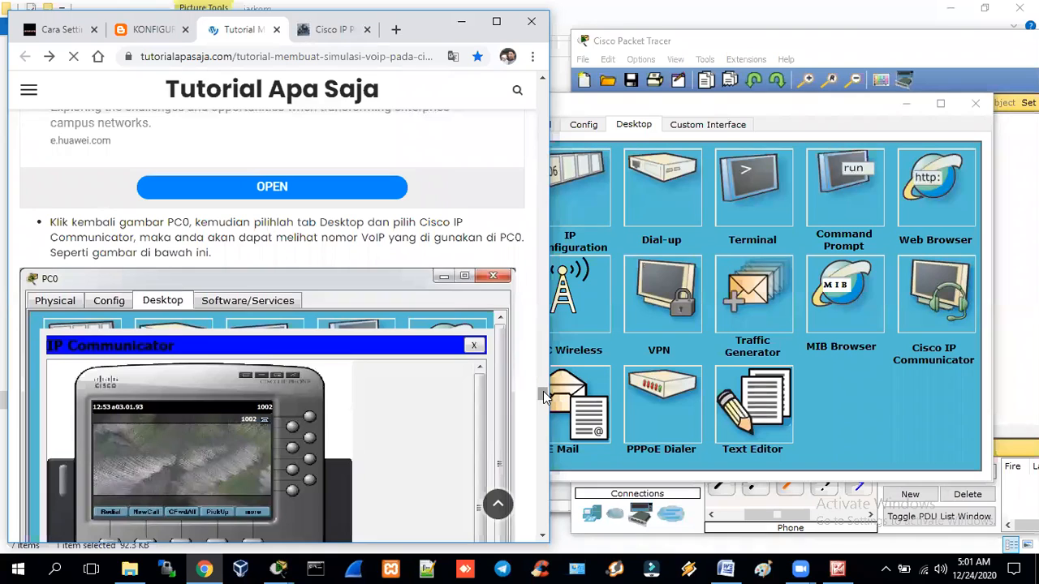
scroll(542, 394, down, 2)
scroll(542, 395, down, 3)
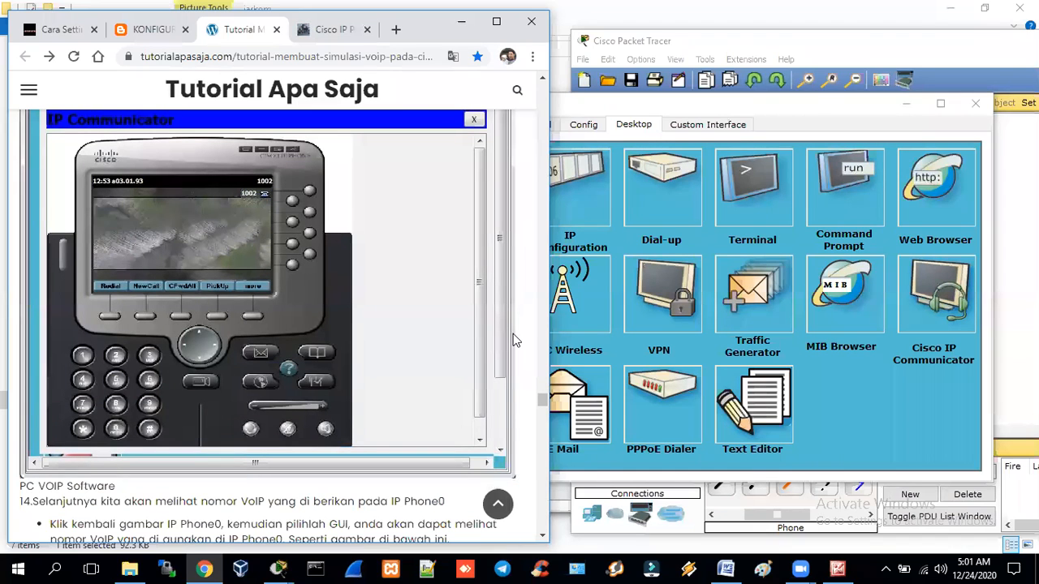
click(929, 301)
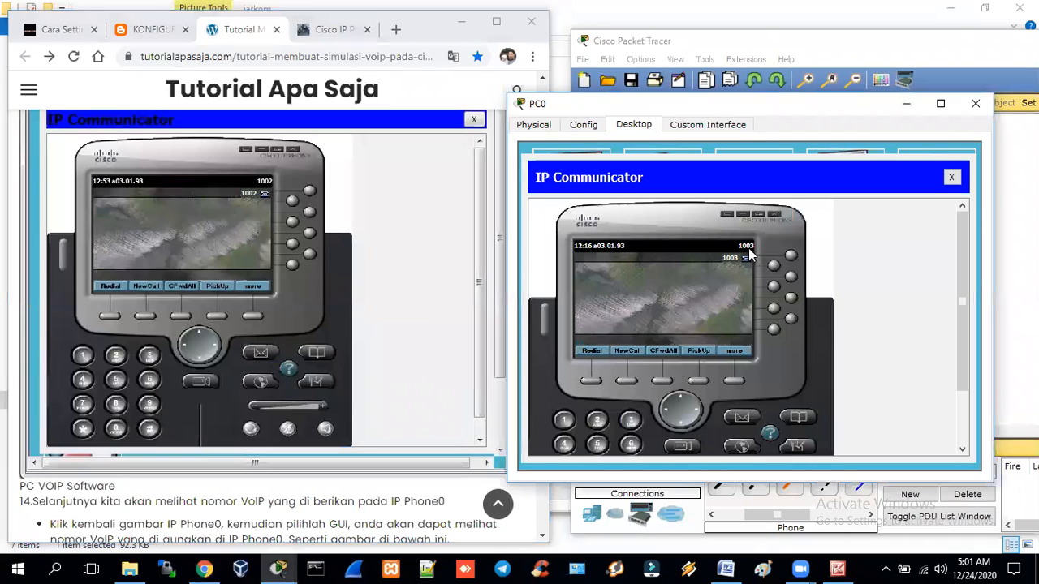
Read the tutorial's steps 14 and 15 on IP Phone0 and VoIP calling, and close the PC0 window.
click(449, 94)
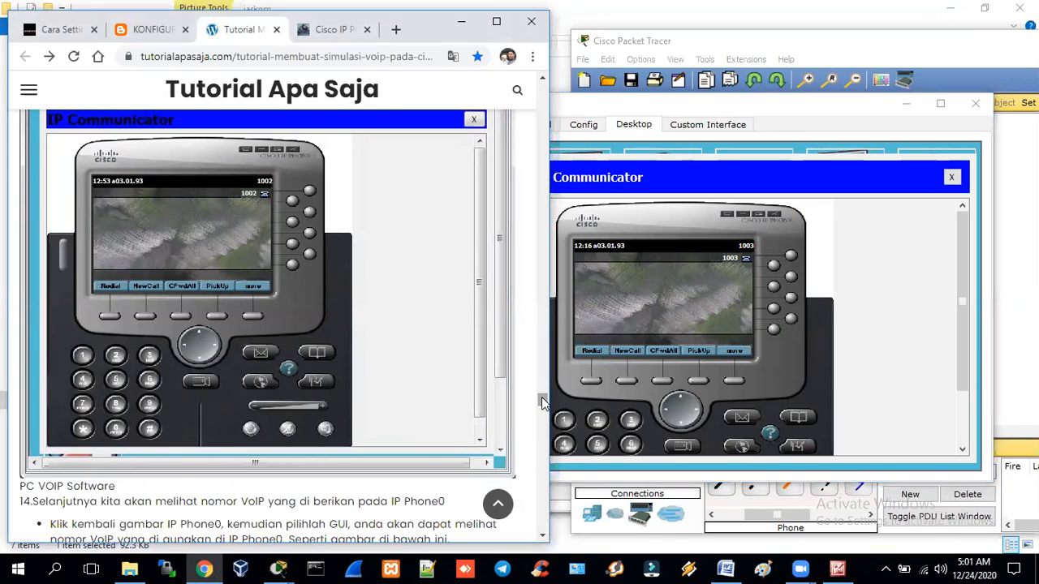
scroll(544, 410, down, 3)
scroll(543, 408, down, 1)
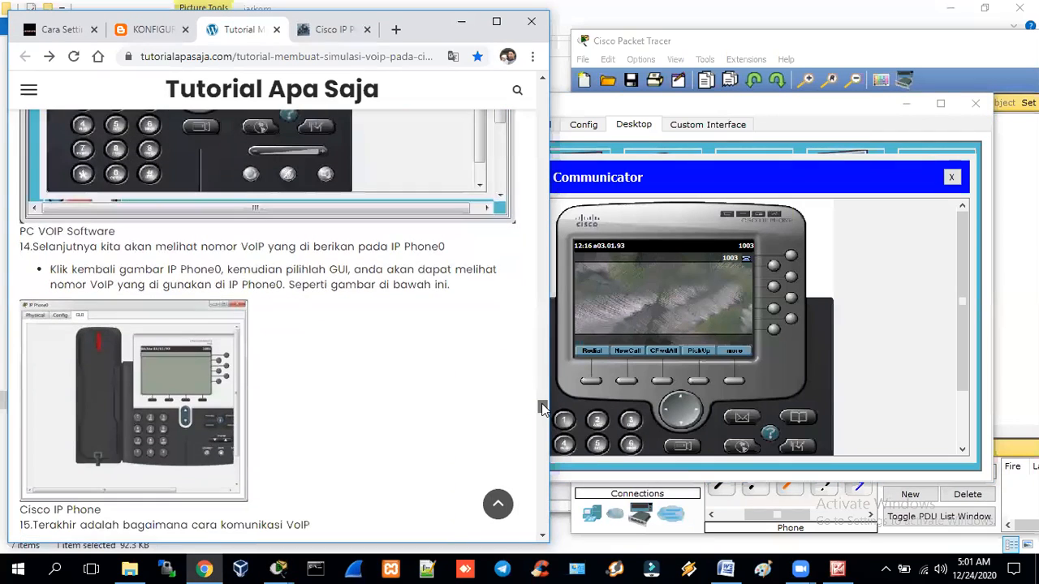
scroll(544, 411, down, 2)
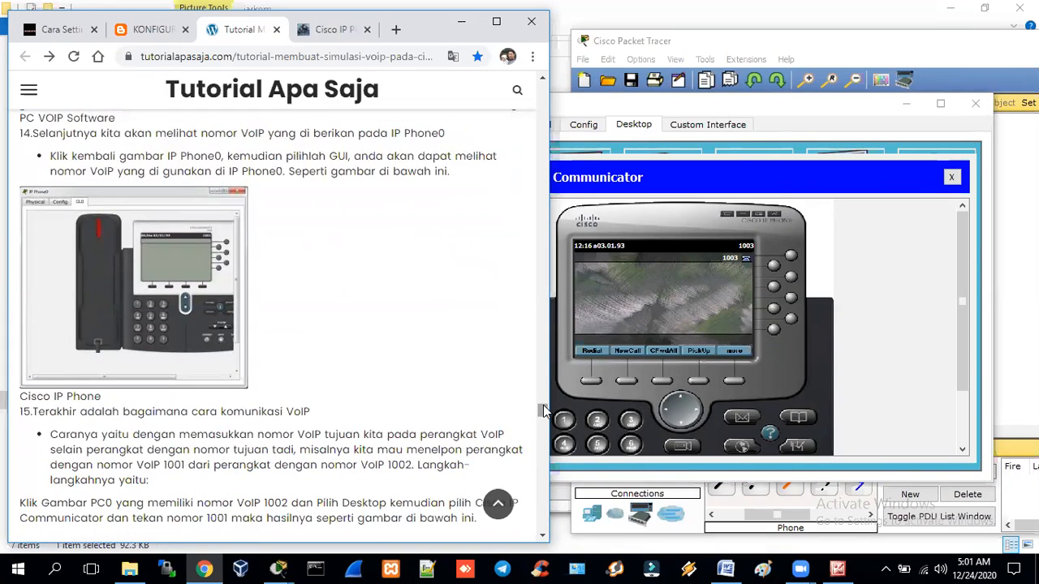
click(975, 106)
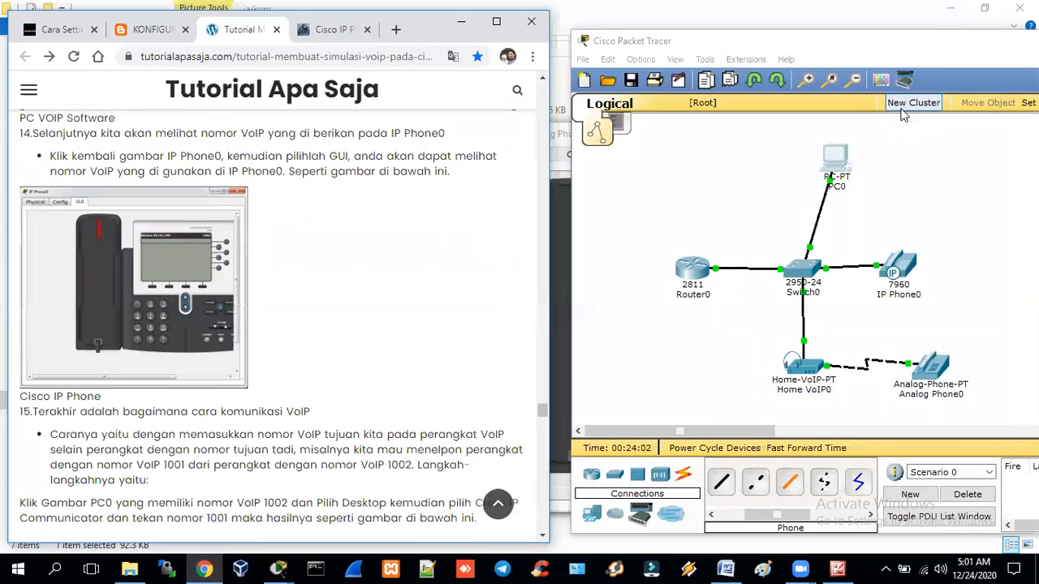
Open IP Phone0's graphical phone view beside the tutorial and check its assigned VoIP number.
click(908, 264)
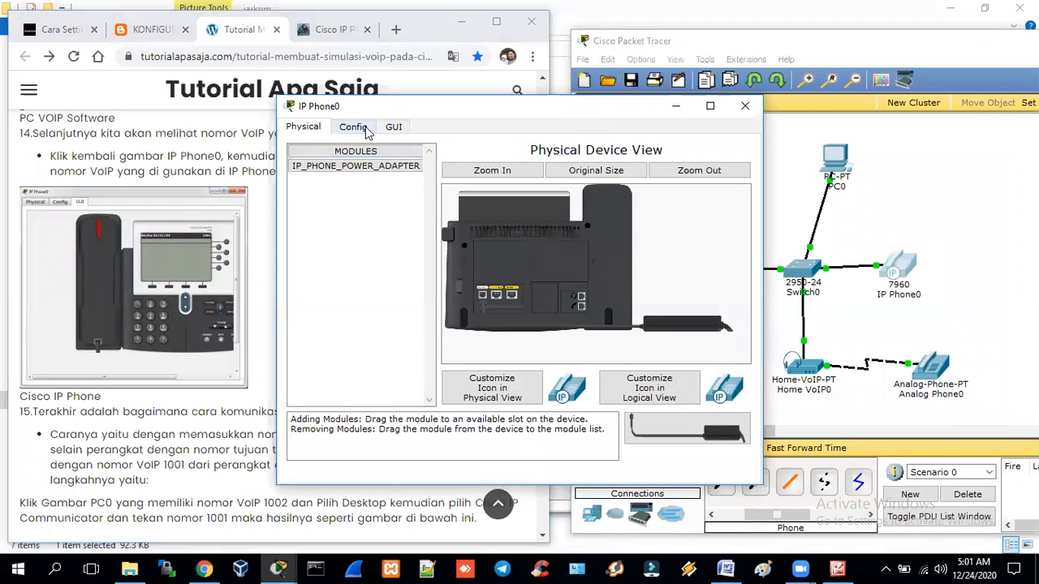
click(393, 128)
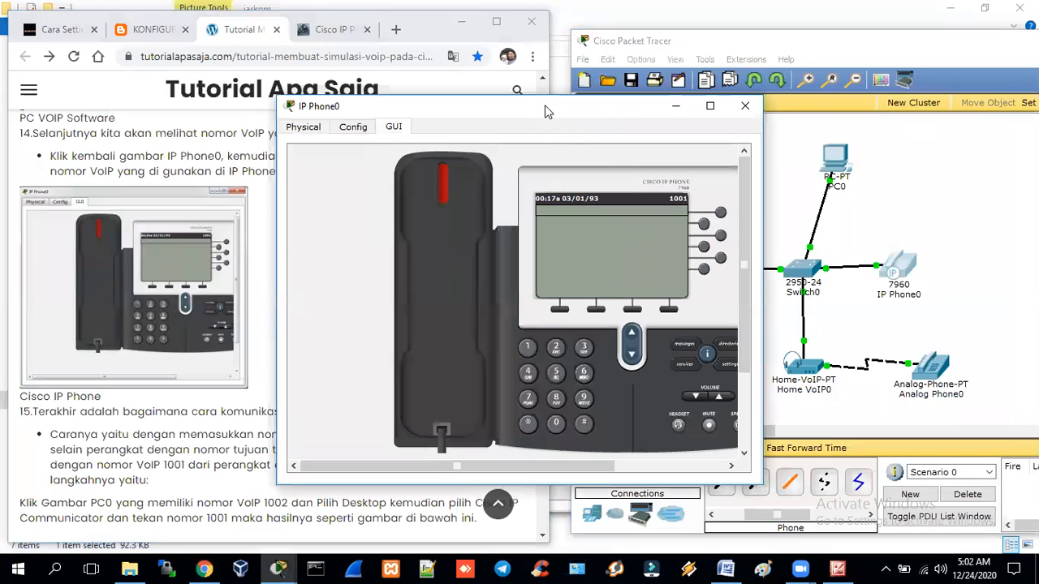
drag(547, 111, 806, 213)
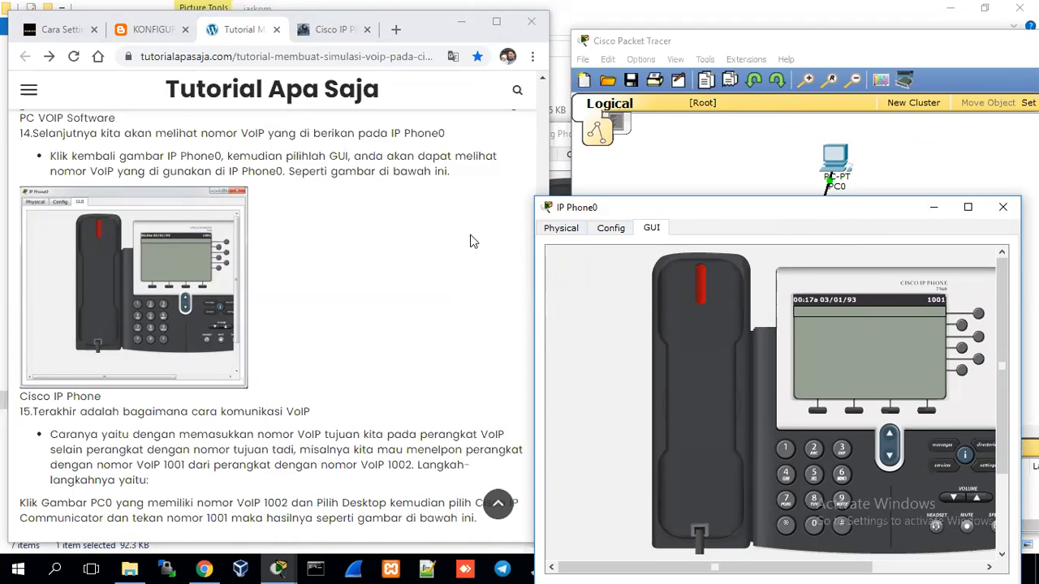
Read the tutorial's step 15 on calling VoIP number 1001 from PC0, highlighting the phrase "bagaimana cara komunikasi VoIP".
click(460, 257)
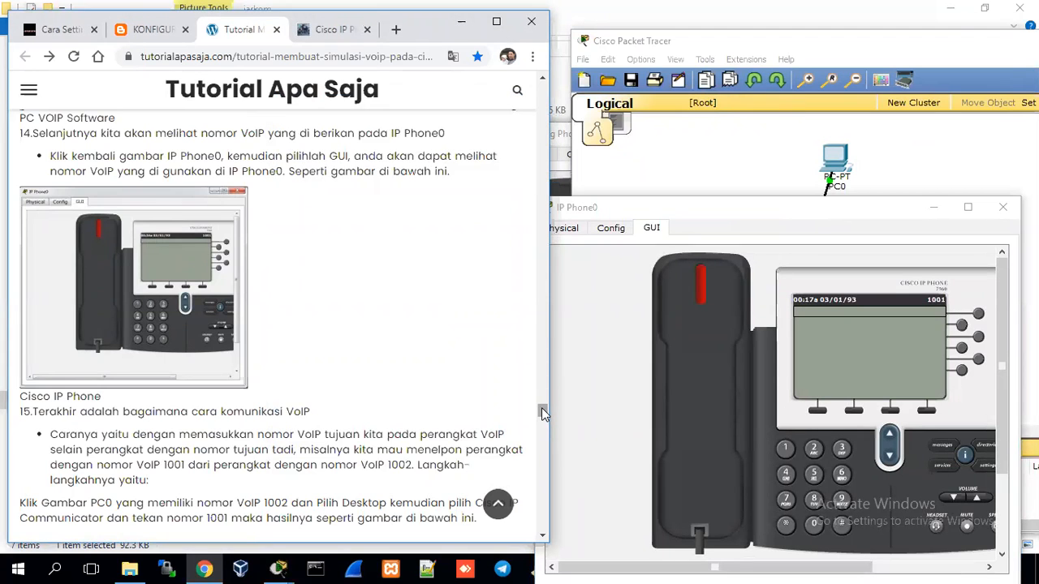
scroll(541, 410, down, 2)
scroll(541, 413, down, 1)
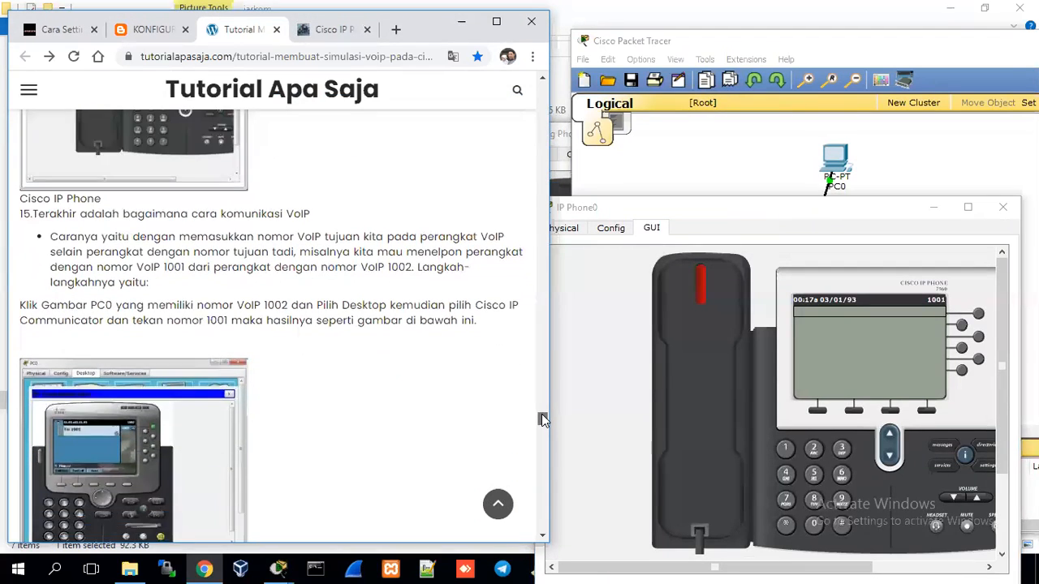
scroll(541, 418, down, 1)
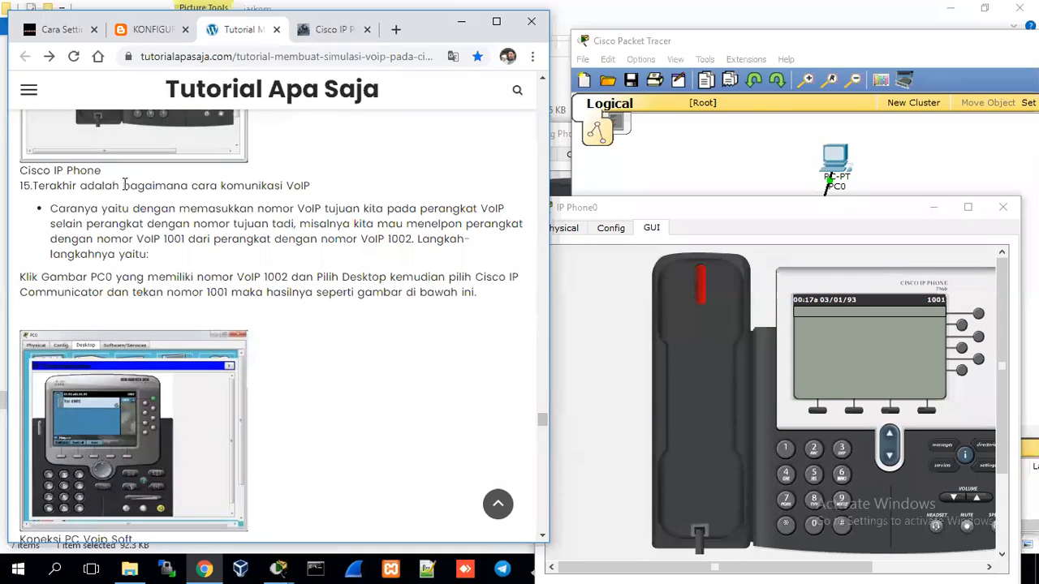
drag(123, 185, 317, 189)
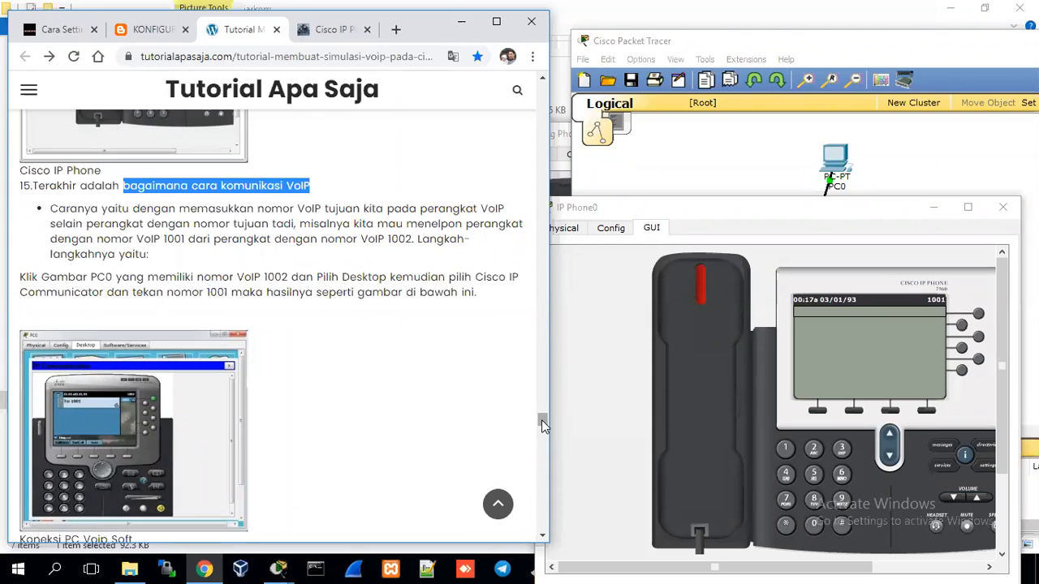
drag(541, 418, 541, 420)
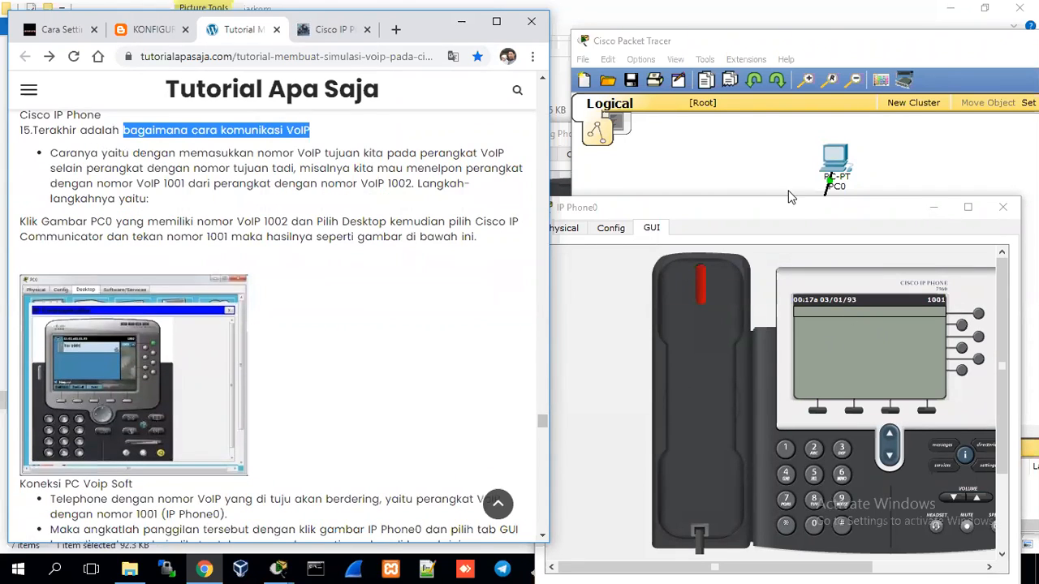
Open PC0's IP Communicator beside the tutorial and dial extension 1001.
click(830, 180)
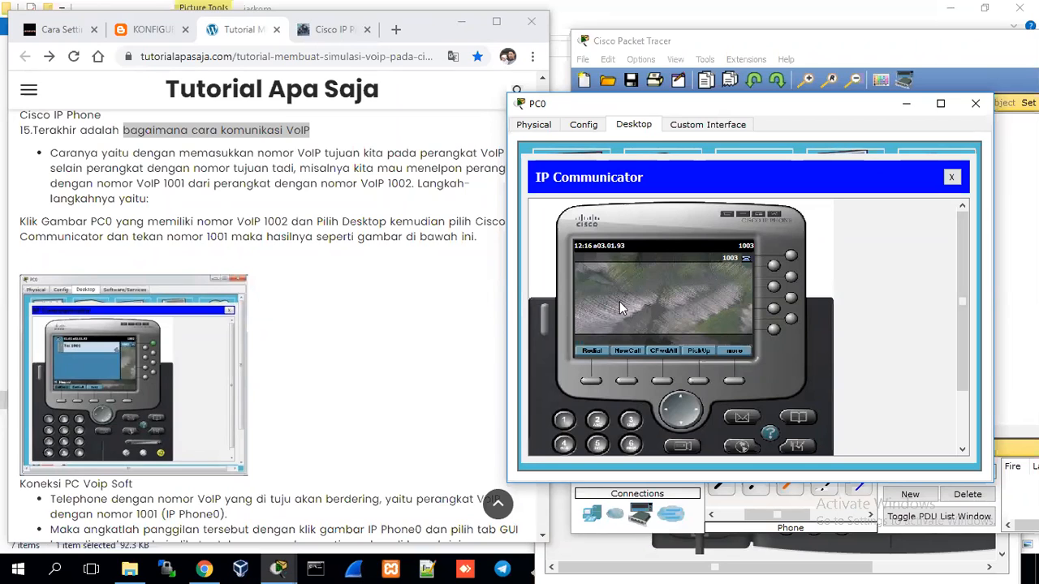
drag(694, 110, 732, 103)
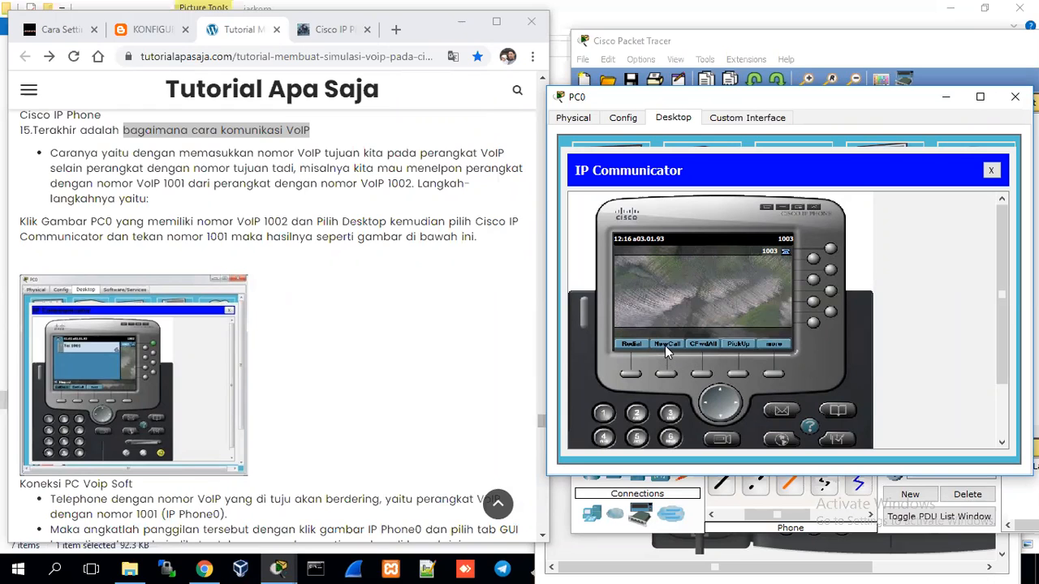
click(603, 415)
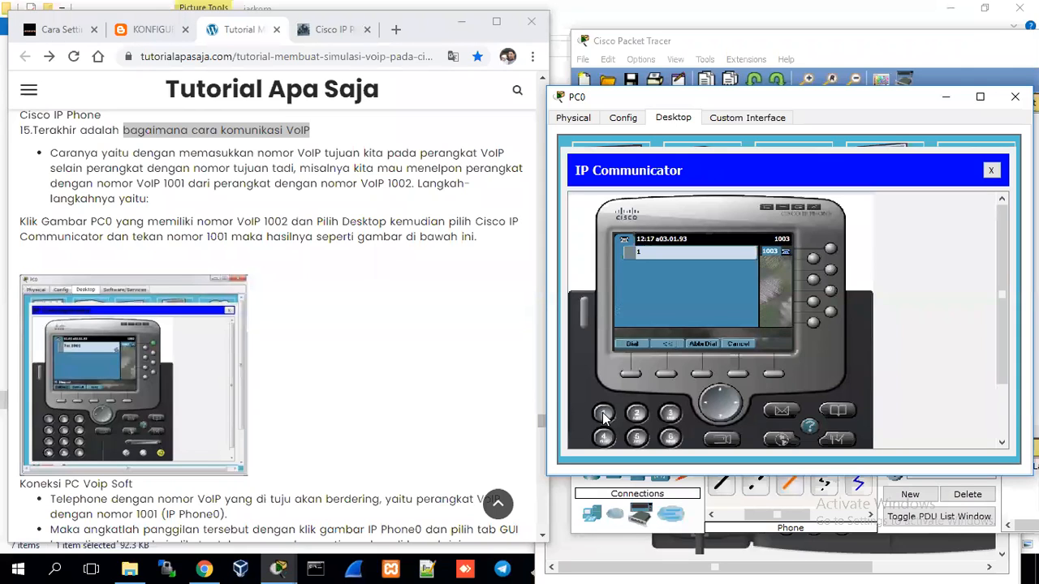
drag(1003, 267, 1006, 305)
click(637, 440)
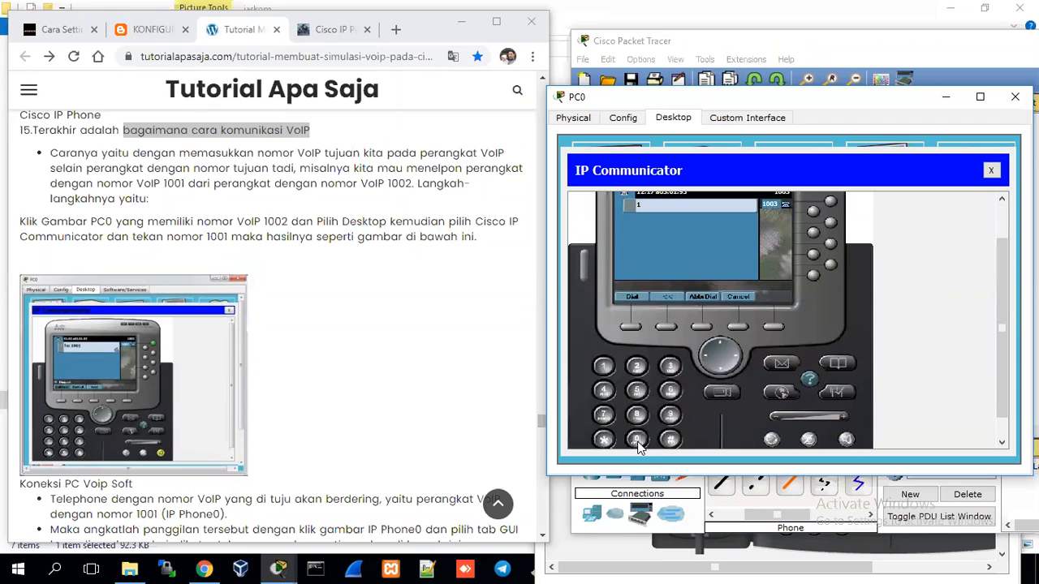
click(638, 440)
click(602, 367)
click(633, 297)
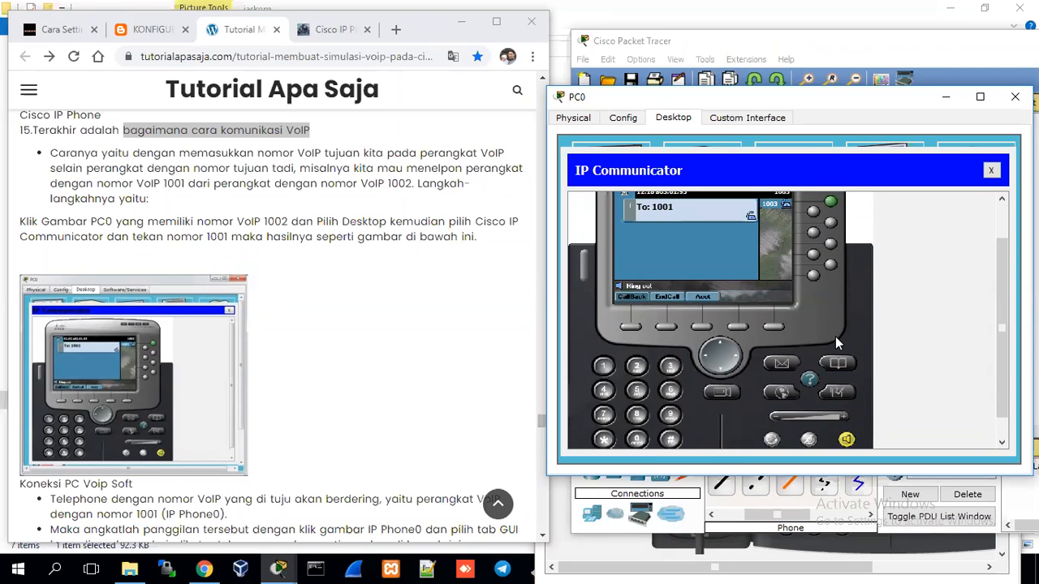
Check the caller's number on IP Phone0 and PC0, and answer and hang up the call on IP Phone0.
click(575, 566)
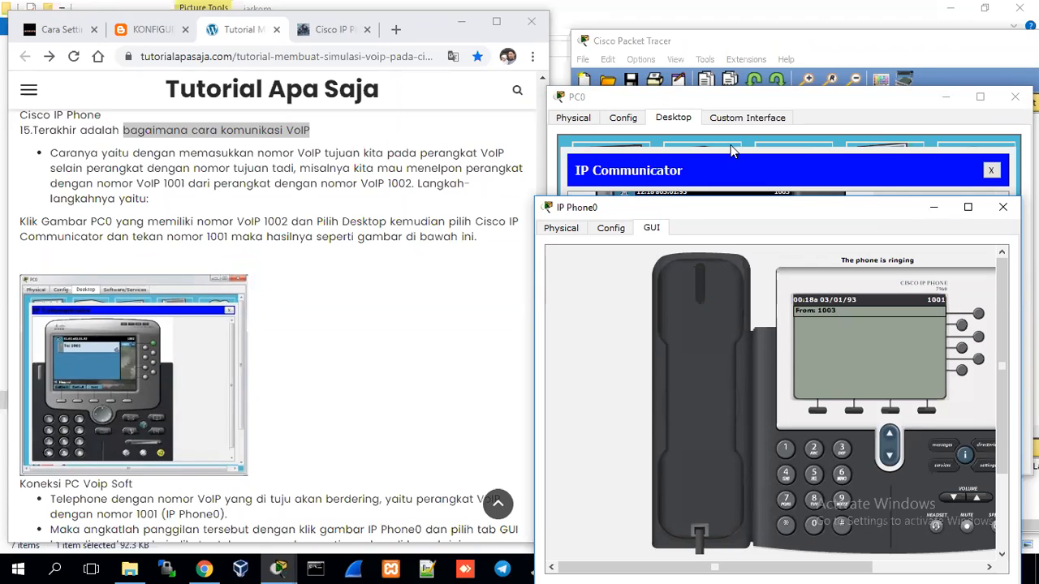
click(688, 99)
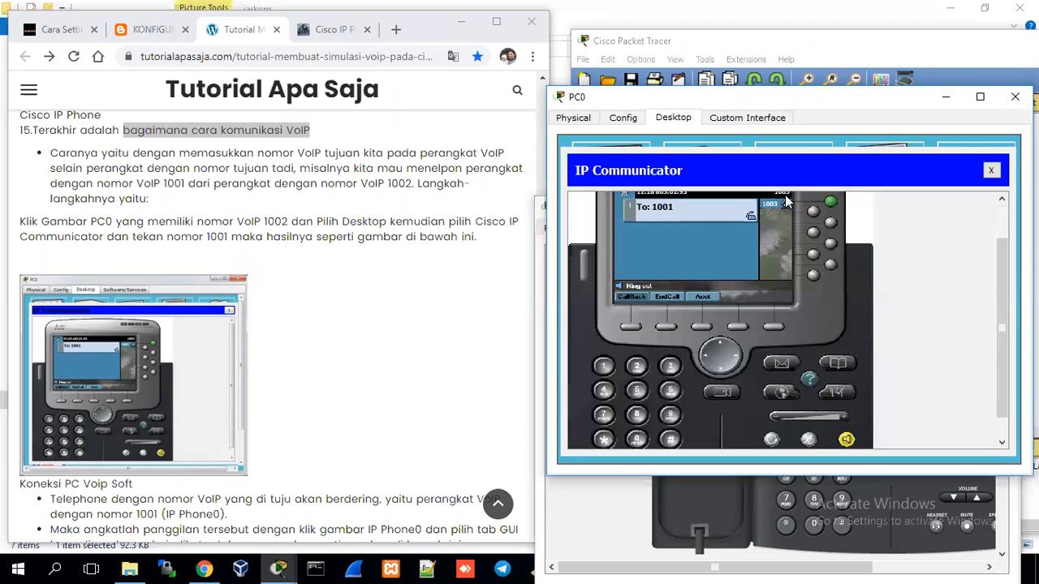
scroll(1005, 343, up, 2)
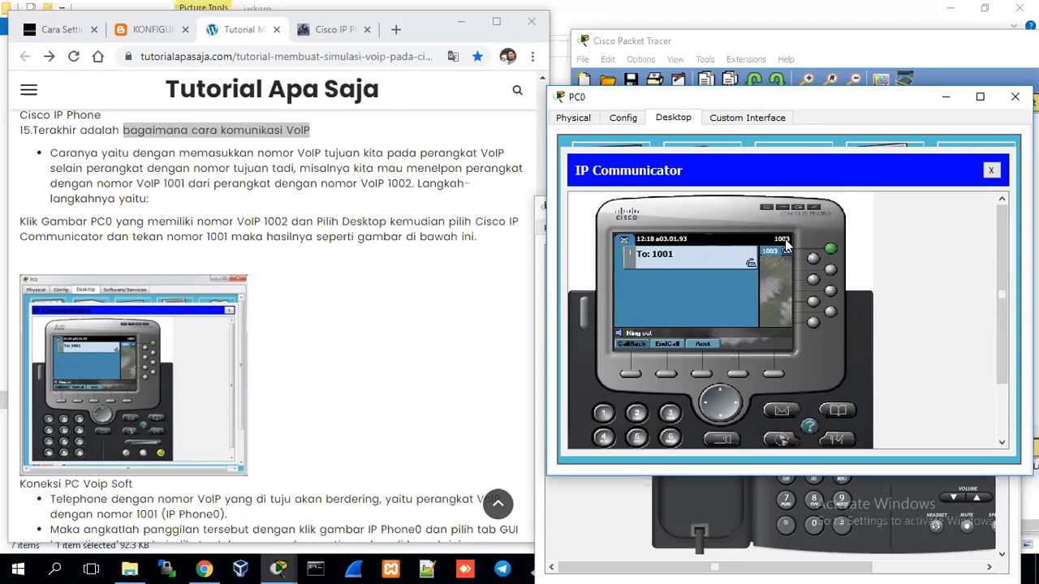
click(945, 96)
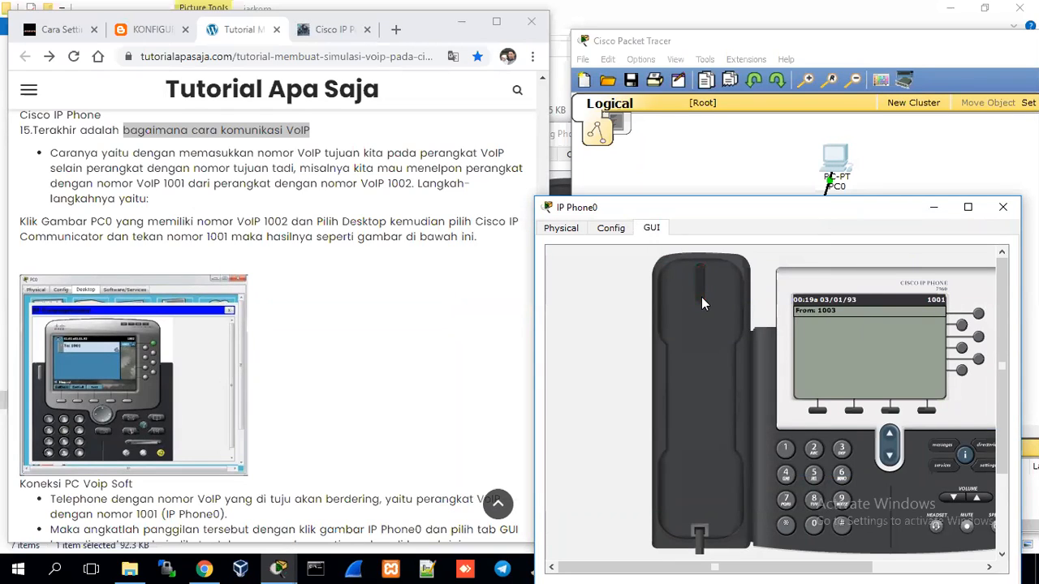
click(702, 338)
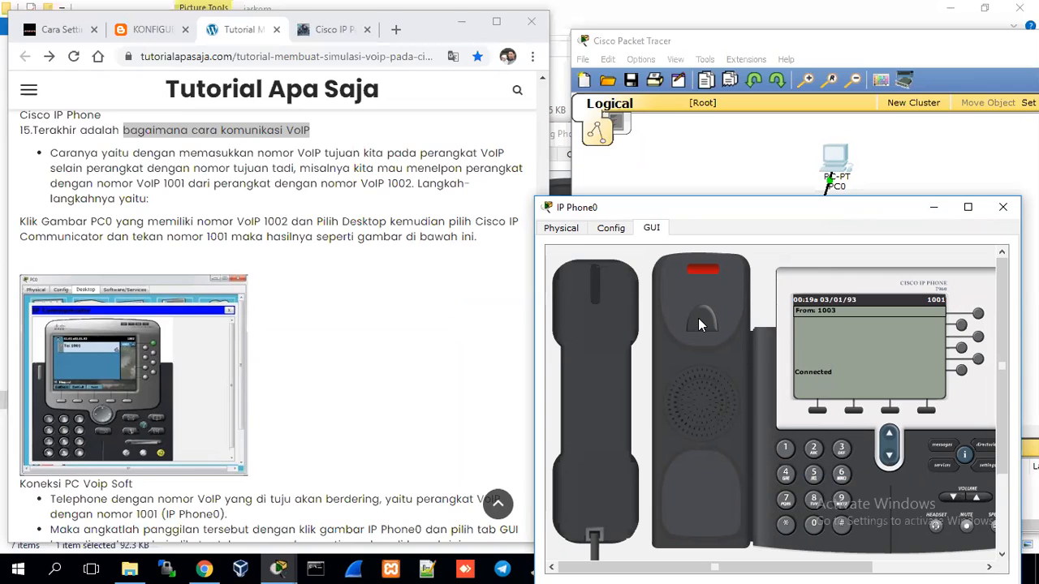
click(611, 307)
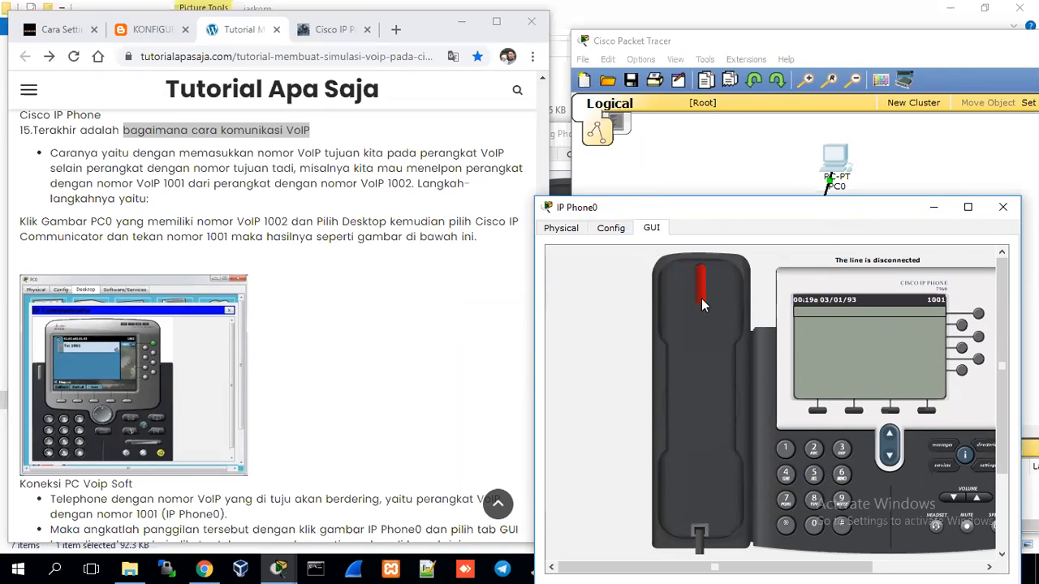
Read the rest of the tutorial on the incoming call indicator and answering the call on IP Phone0.
click(369, 443)
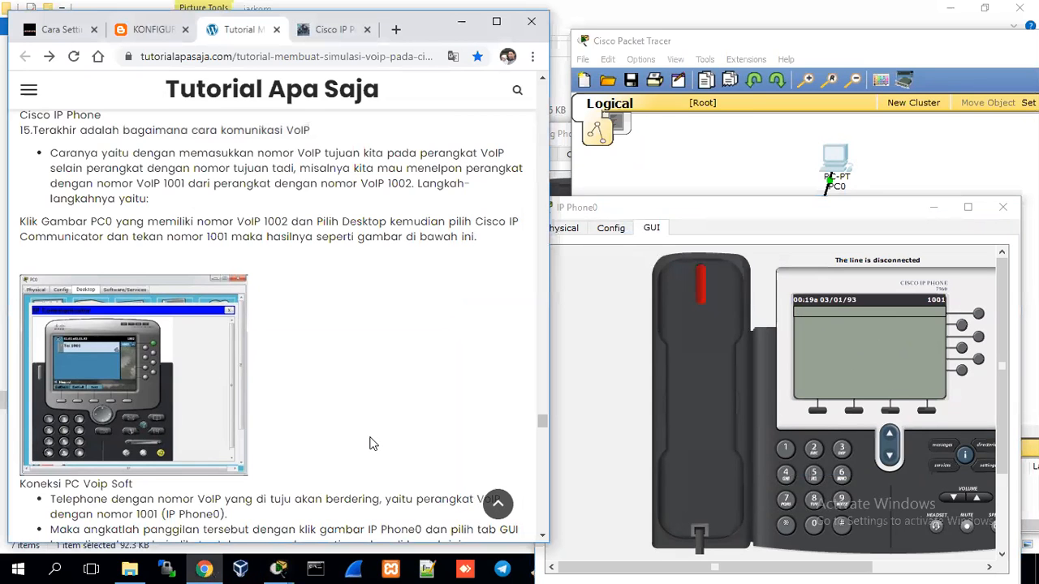
scroll(369, 443, down, 3)
scroll(369, 443, down, 3)
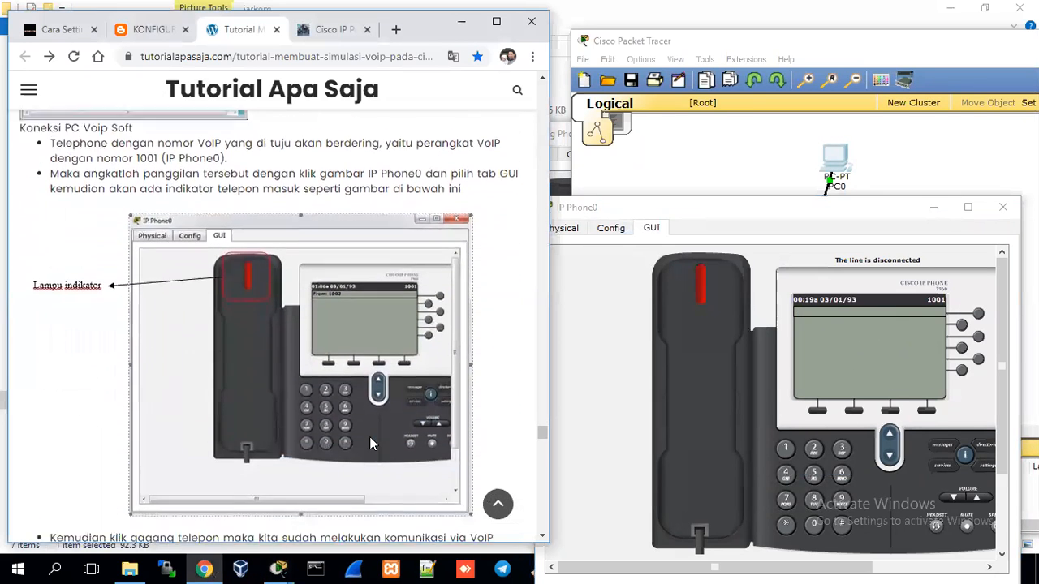
scroll(369, 443, down, 4)
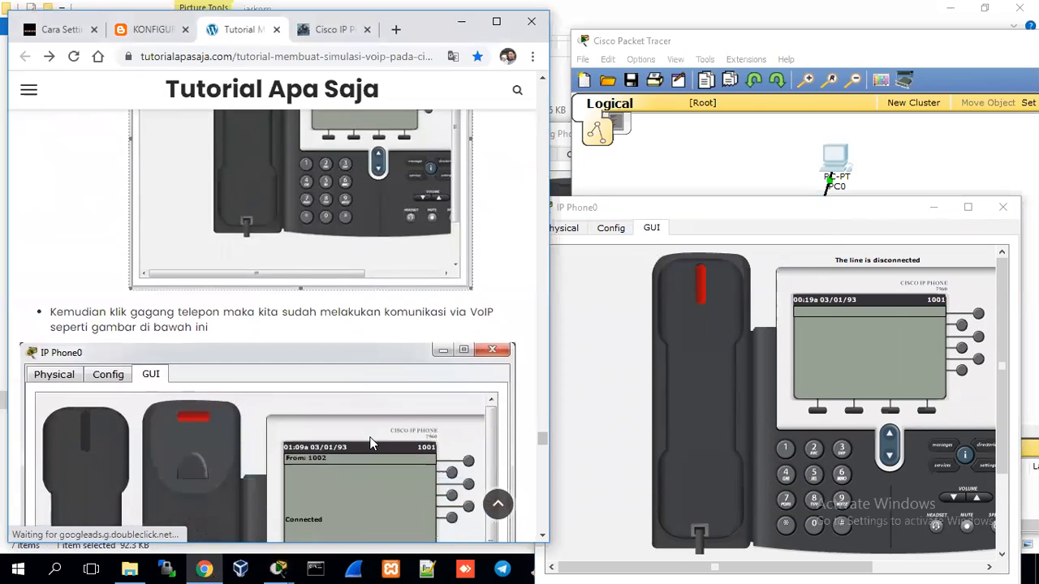
scroll(370, 438, down, 4)
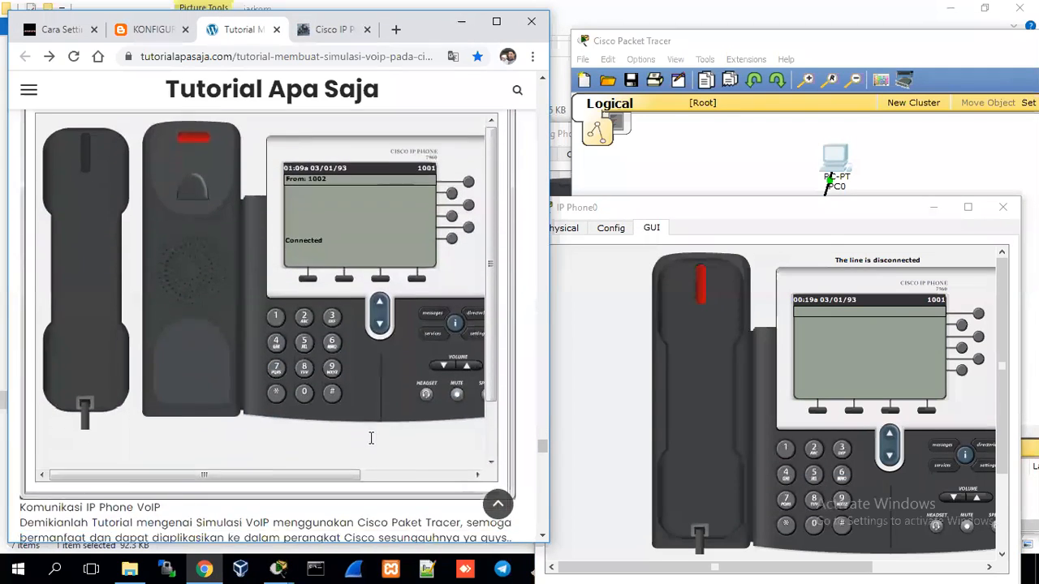
scroll(370, 438, up, 8)
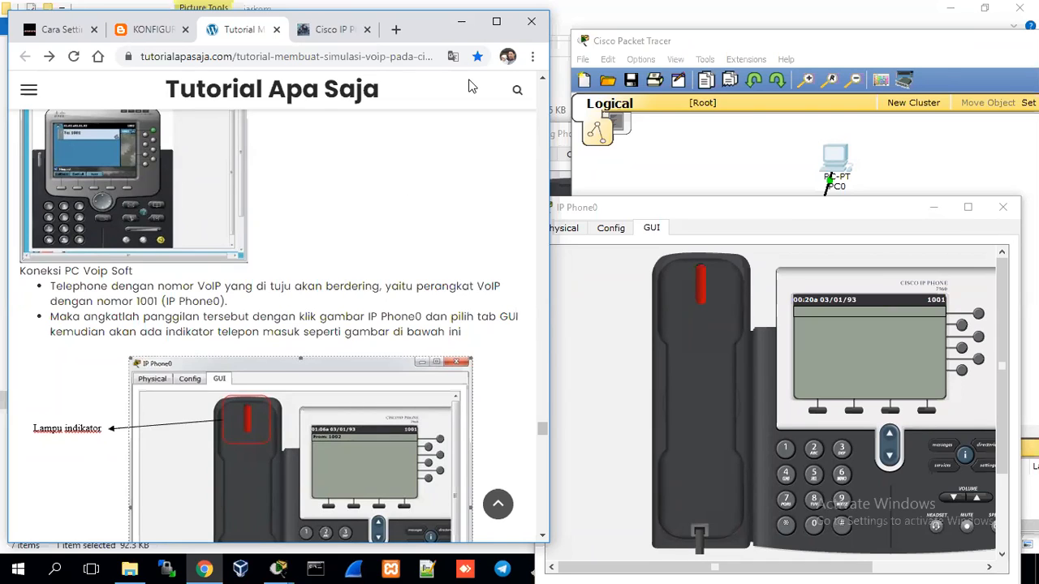
Minimize the Packet Tracer and IP Phone0 windows, and paste the captured screenshot of the tutorial session into the Word document Pjj jarkom2 24des20.
click(690, 138)
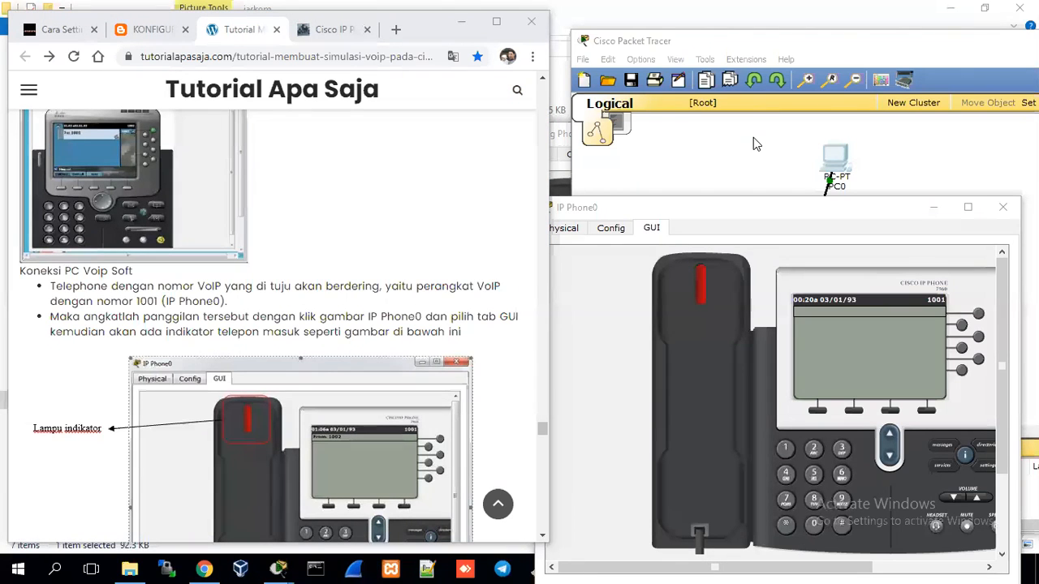
drag(895, 40, 754, 10)
click(963, 13)
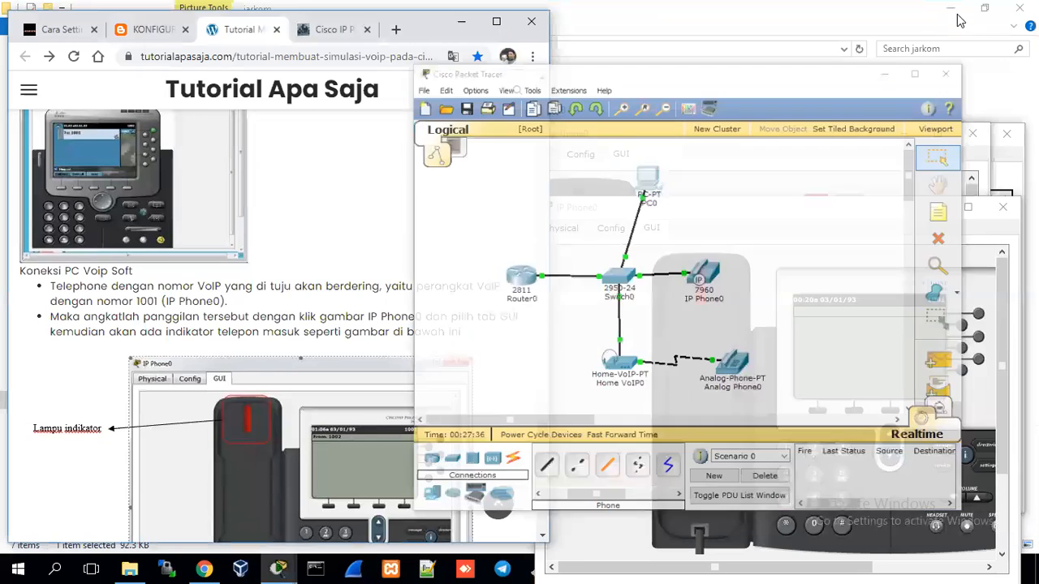
click(933, 210)
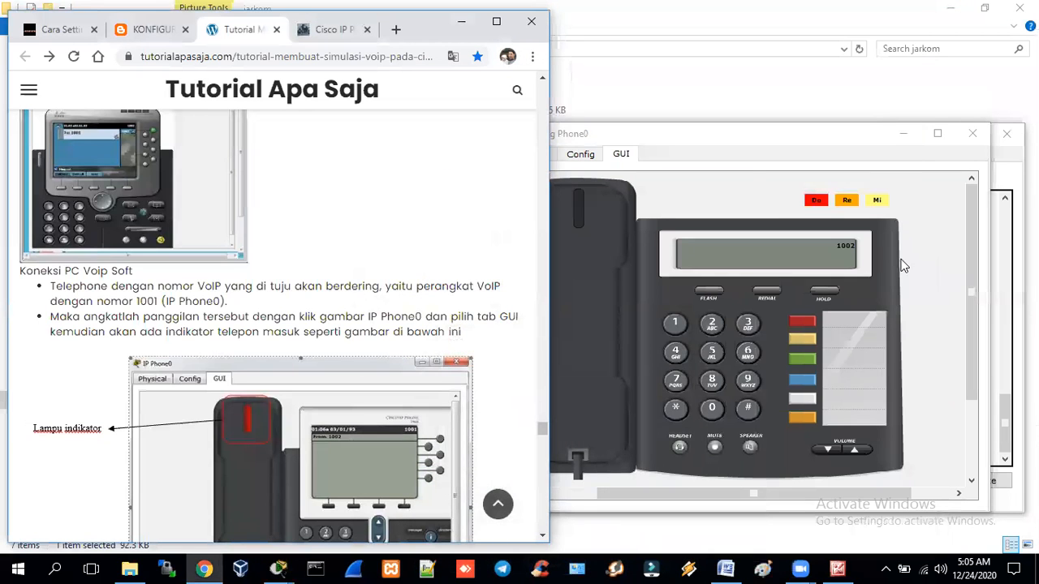
click(736, 564)
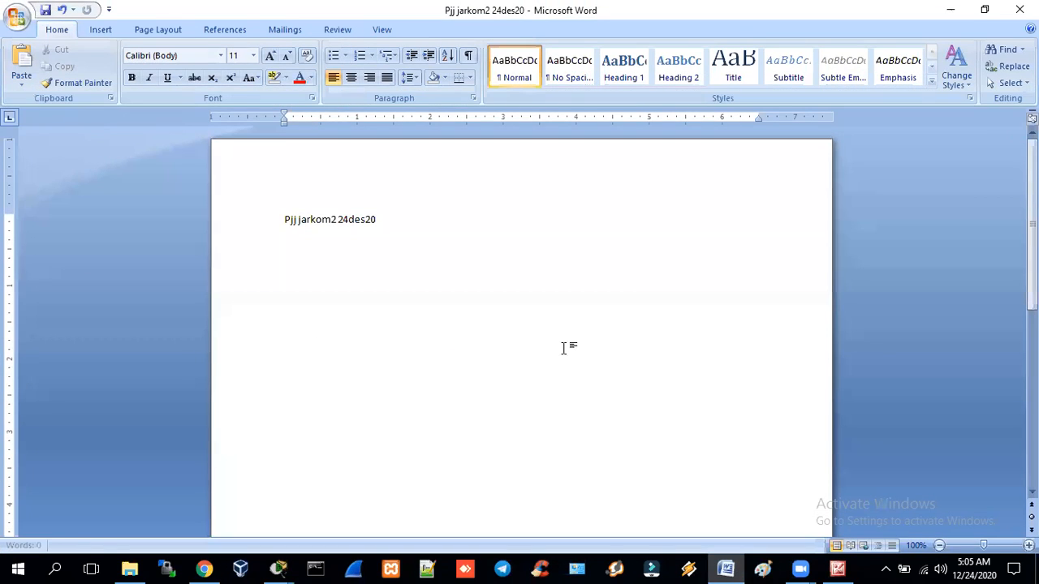
key(ctrl+v)
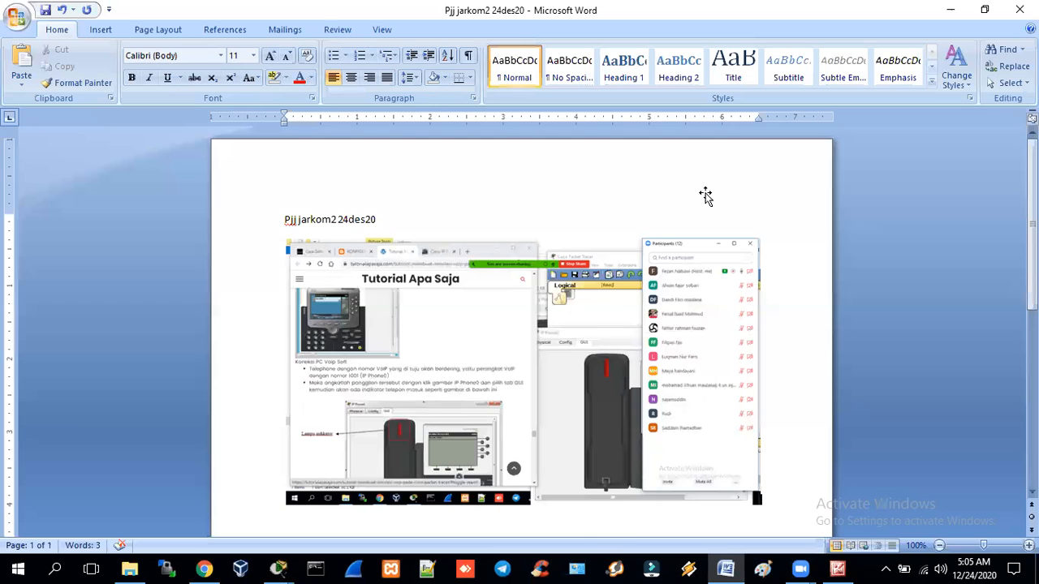
click(951, 9)
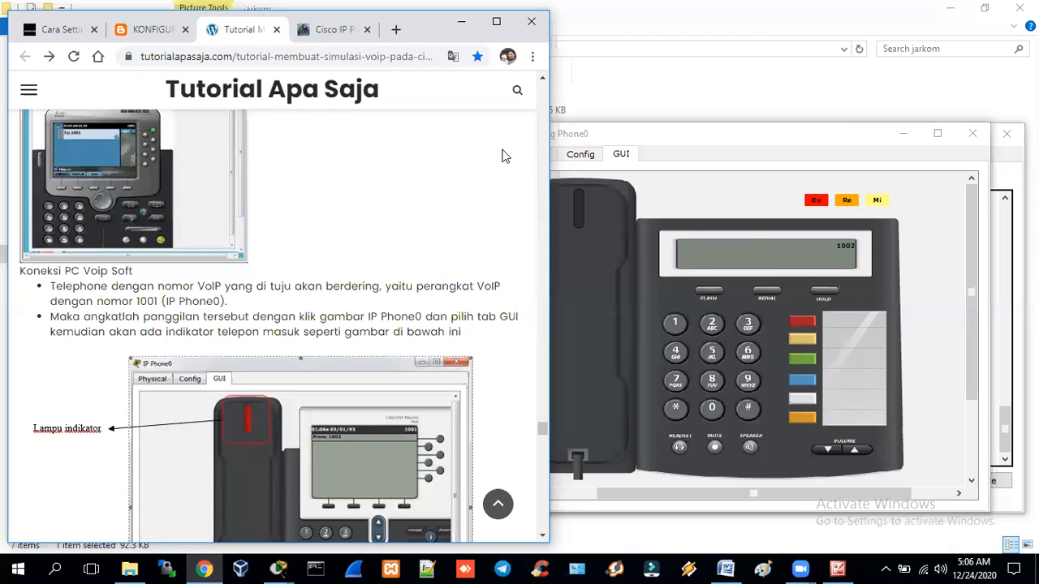
Minimize the browser and file explorer windows, and place the Analog Phone0 window beside the Switch0 command line window.
click(614, 88)
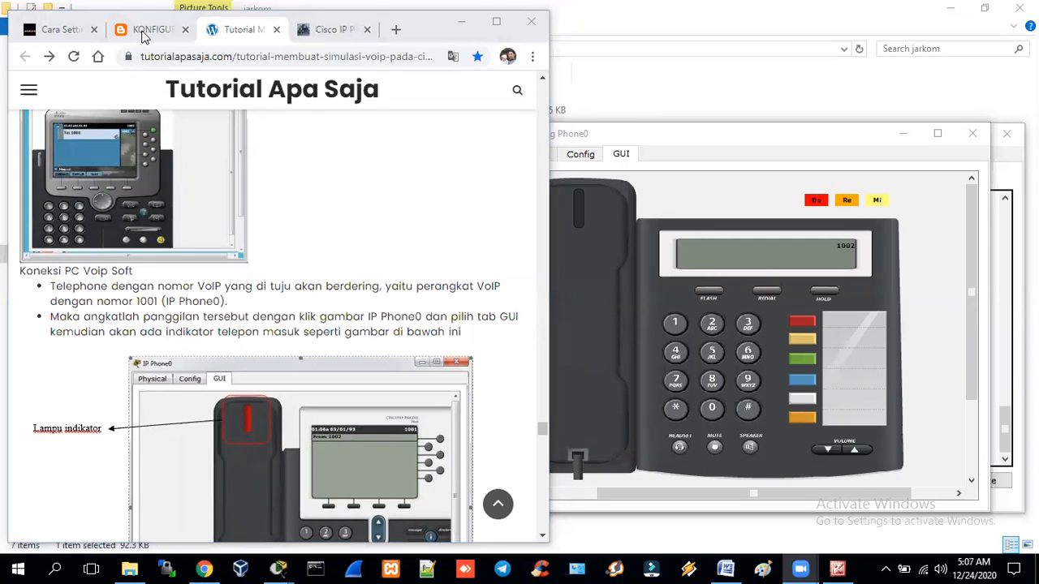
click(461, 22)
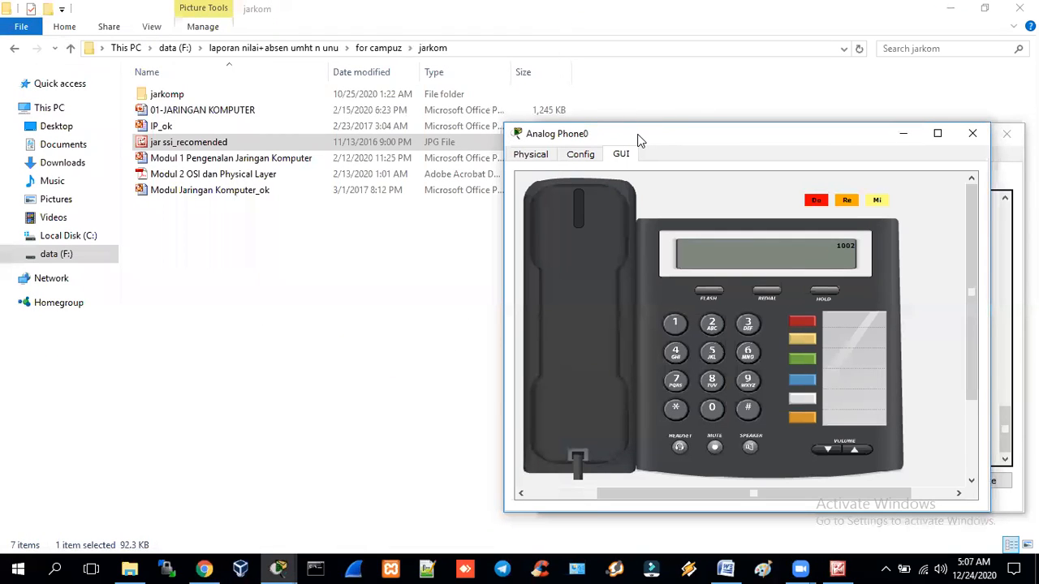
drag(642, 133, 367, 133)
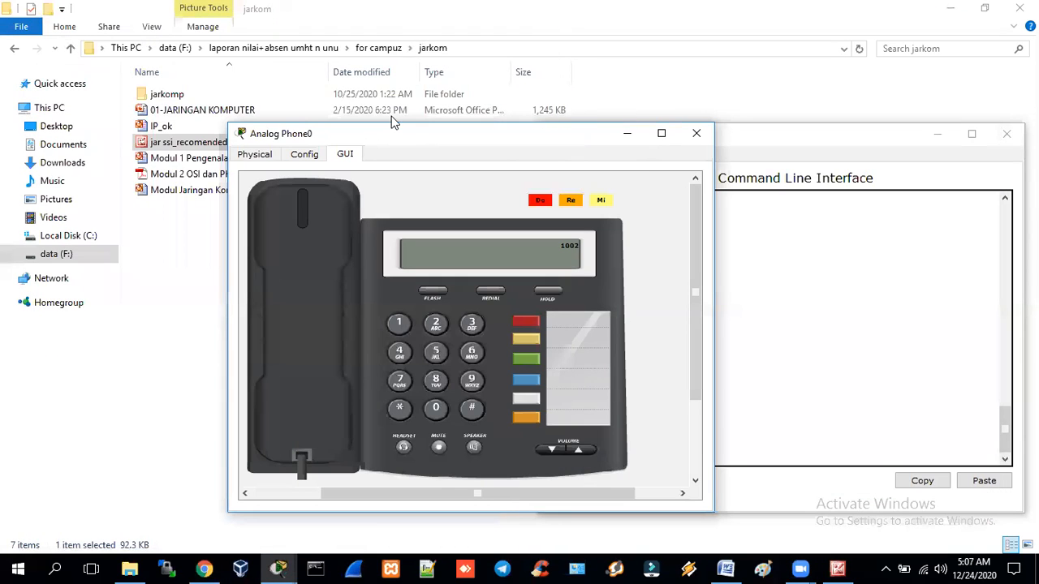
click(950, 8)
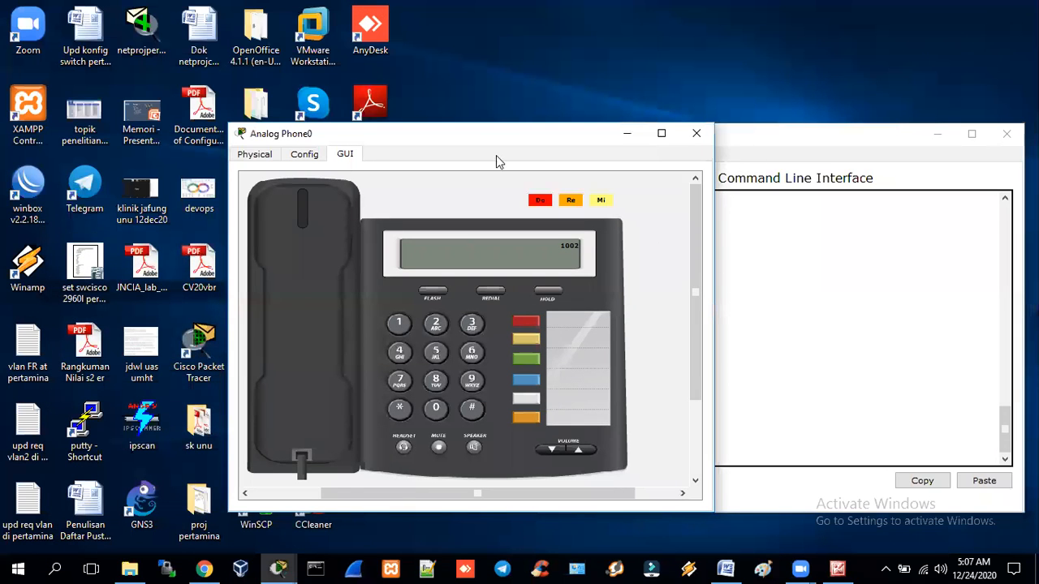
drag(497, 139, 314, 142)
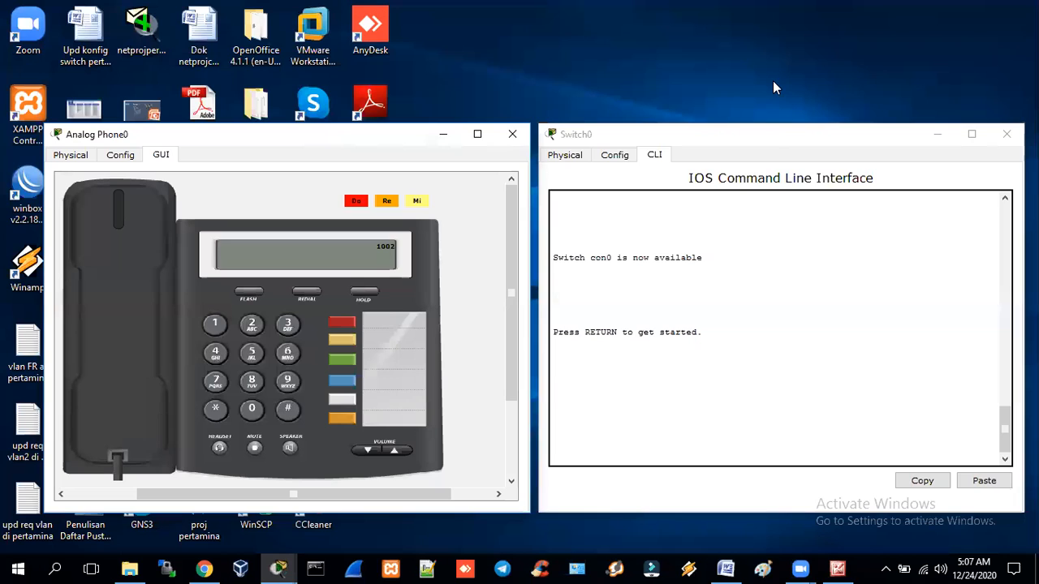
Paste the screenshot of the Analog Phone0 and Switch0 windows below the first image in the Word document.
click(507, 78)
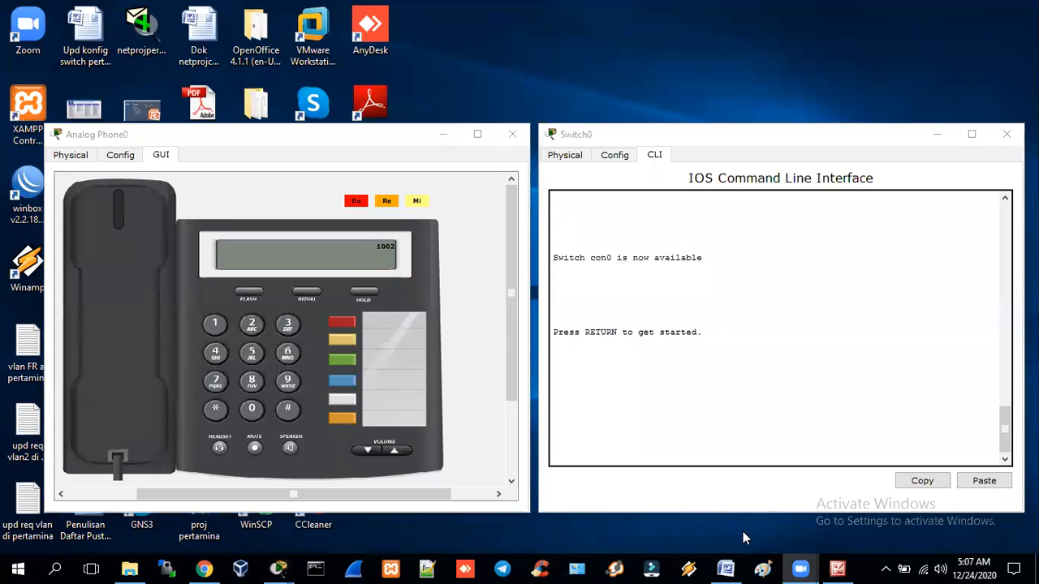
click(724, 570)
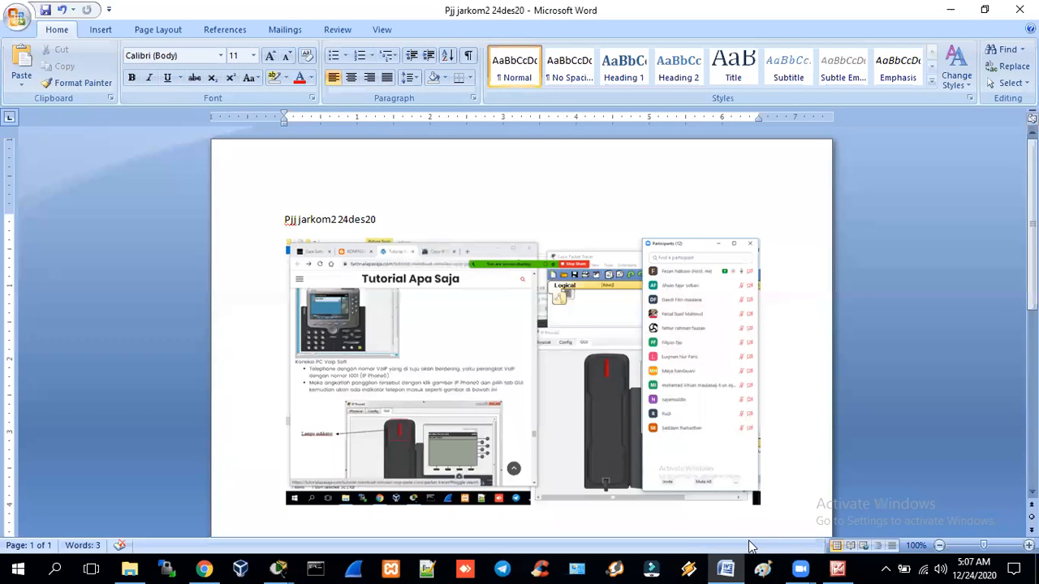
key(ctrl+v)
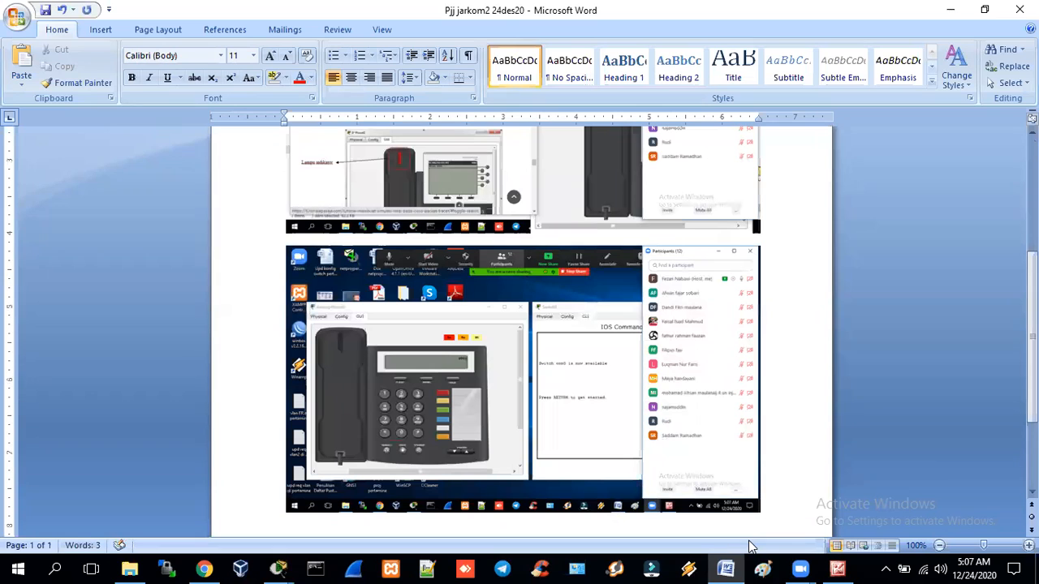